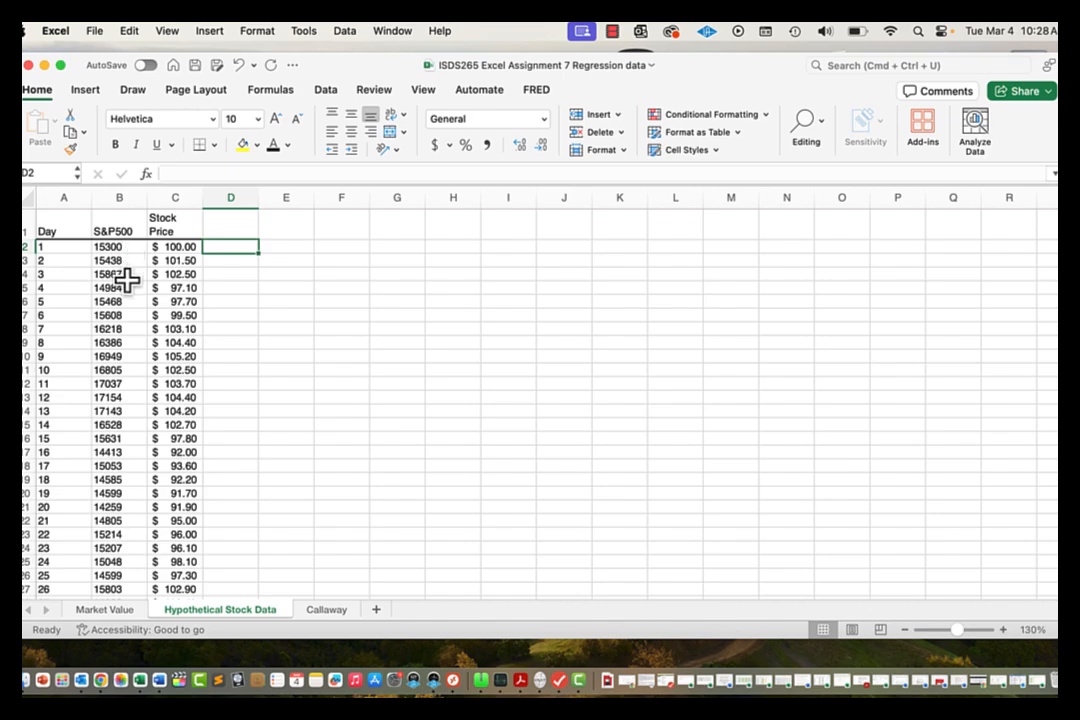
Enter the header "% Change S&P500" in cell D1, beside the Stock Price column.
scroll(120, 405, down, 15)
scroll(120, 405, down, 18)
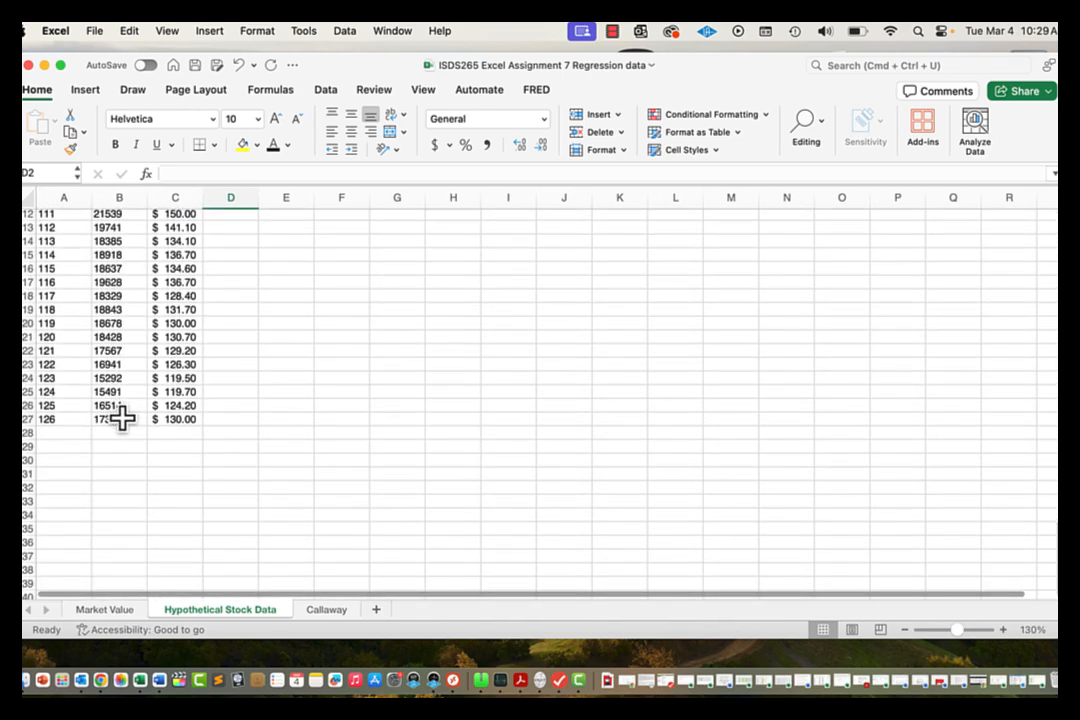
scroll(120, 415, up, 20)
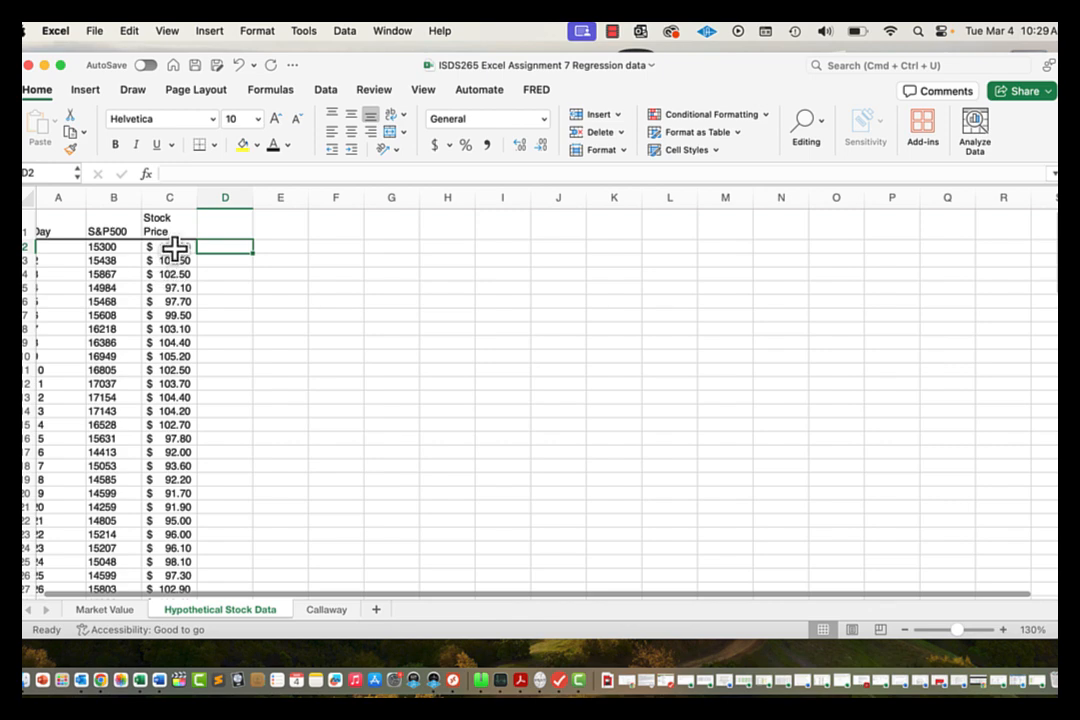
click(222, 225)
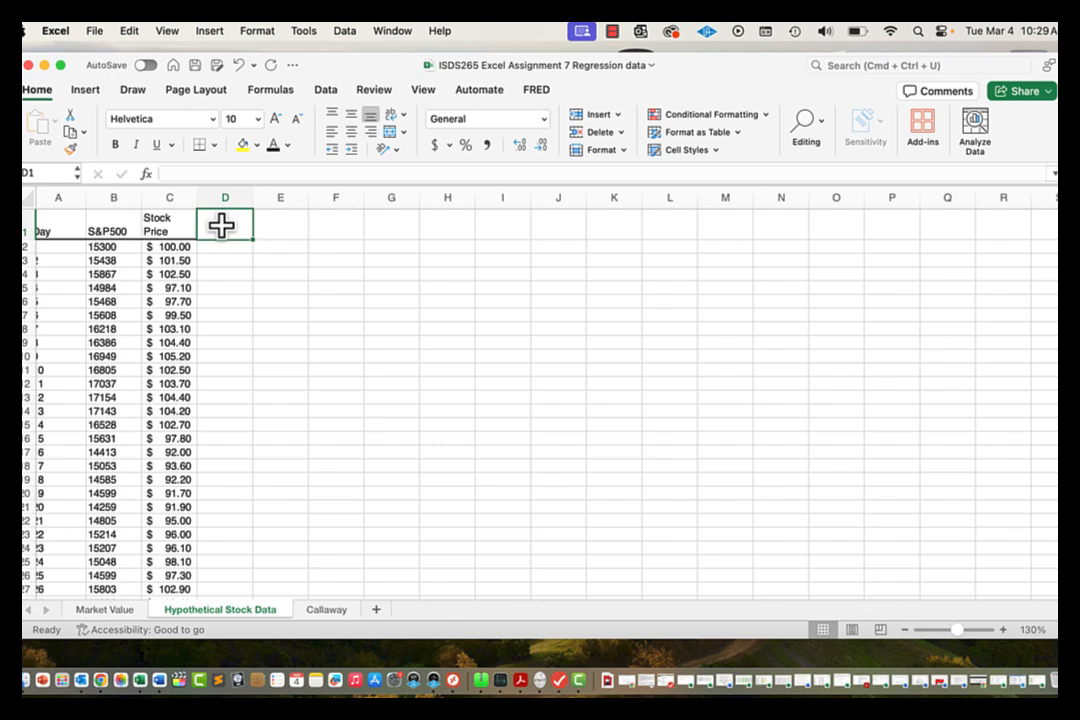
text(%)
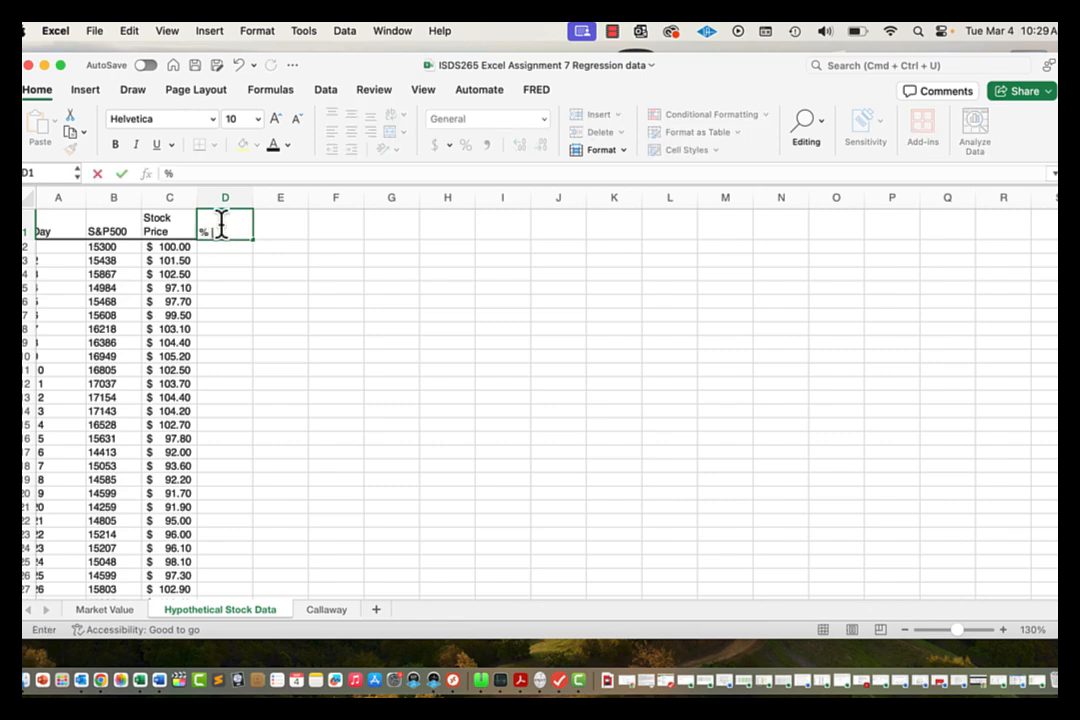
text( Change S&P)
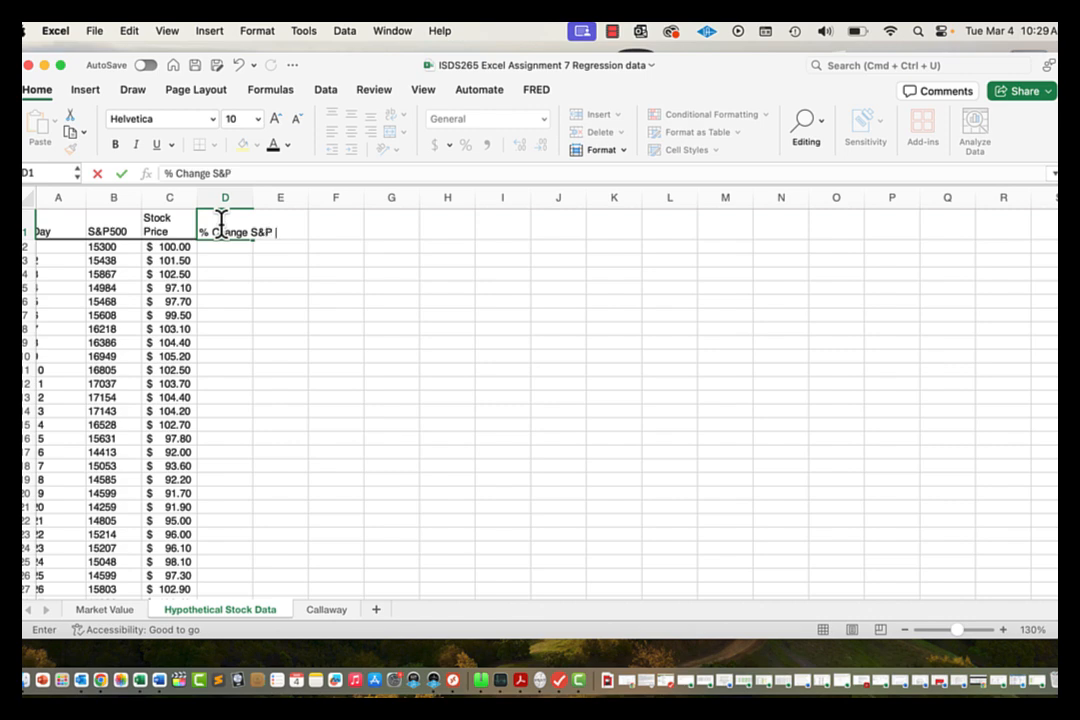
text(500)
key(Return)
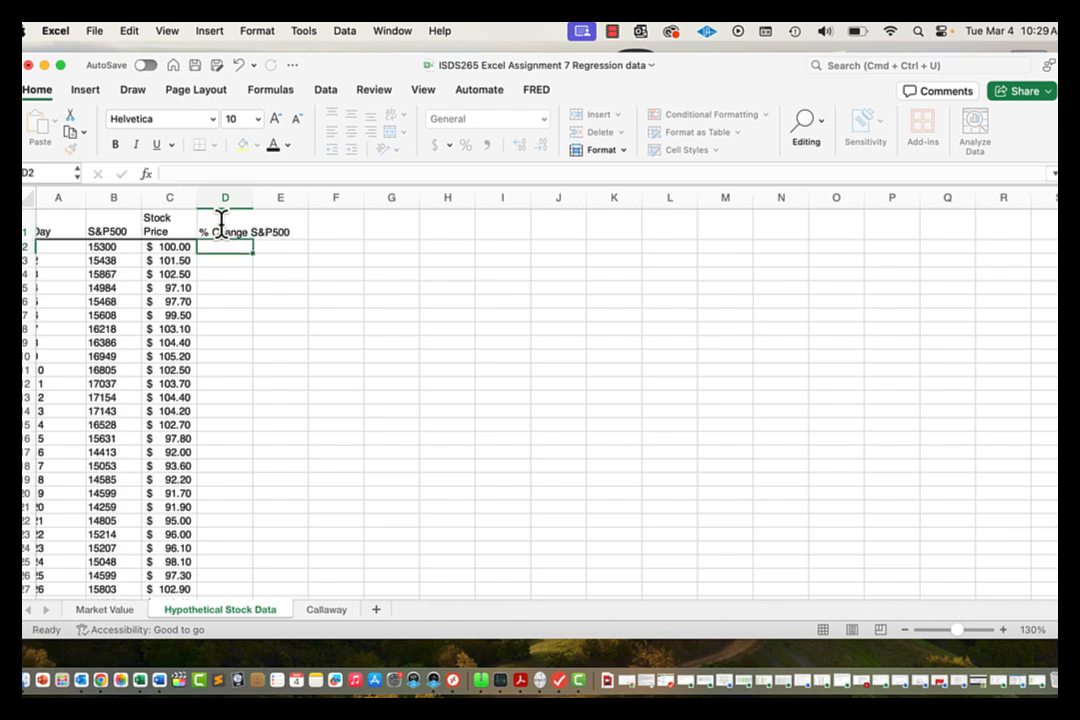
Copy the formatting of the Stock Price header in C1 onto the new header in D1.
key(Up)
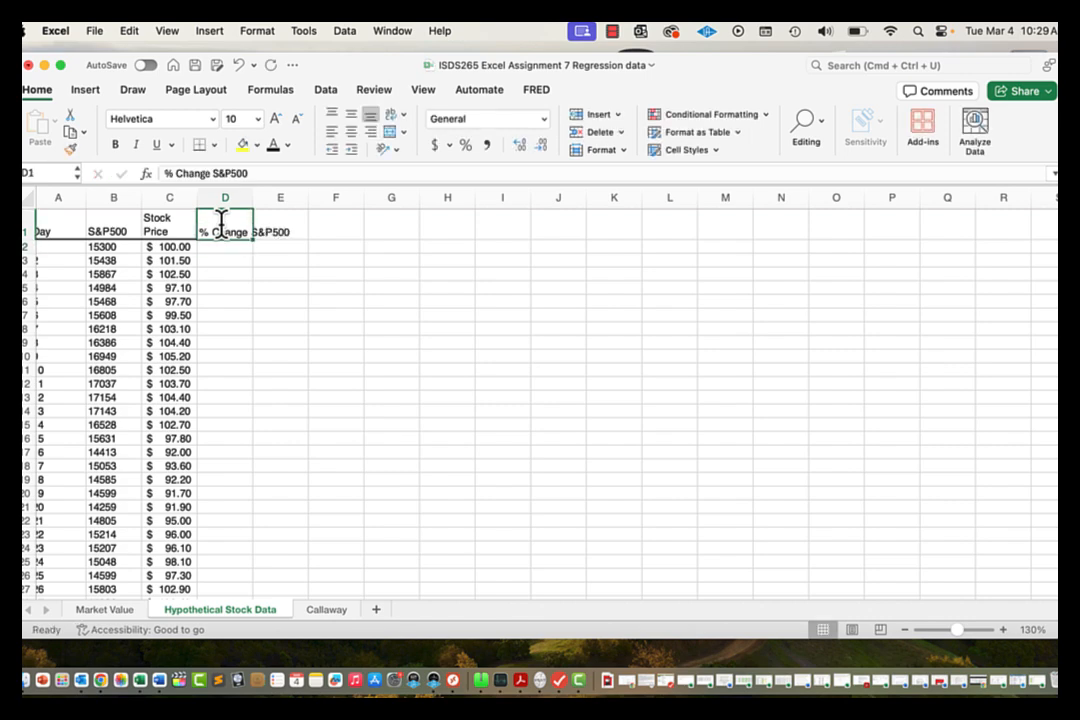
click(167, 224)
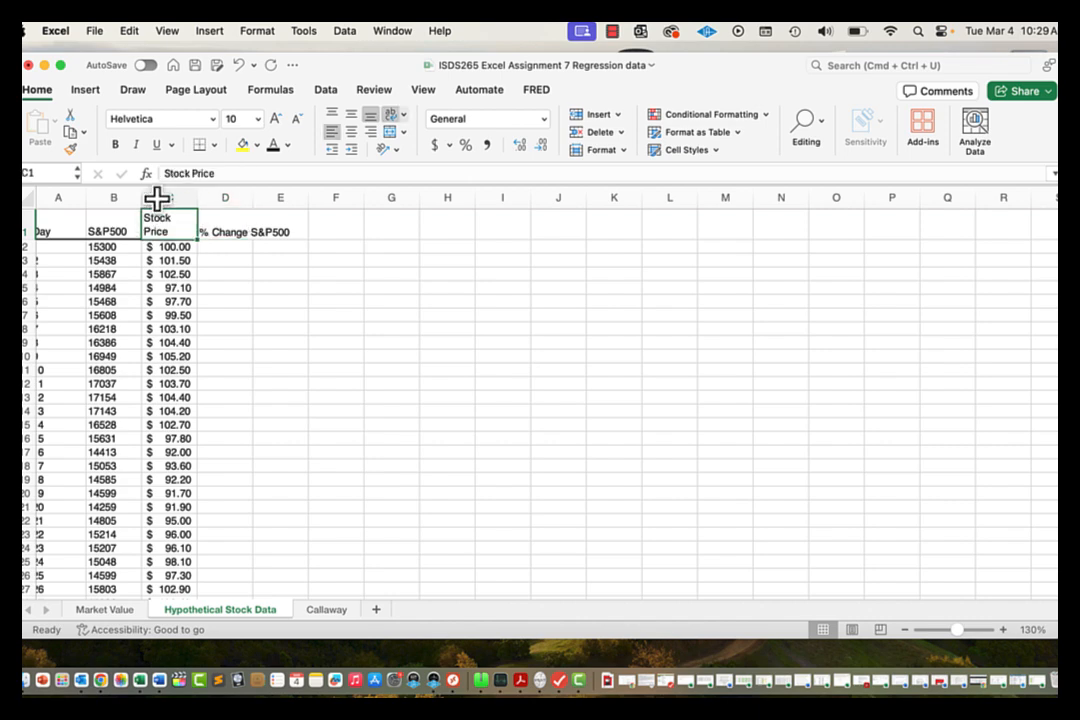
click(70, 148)
click(224, 231)
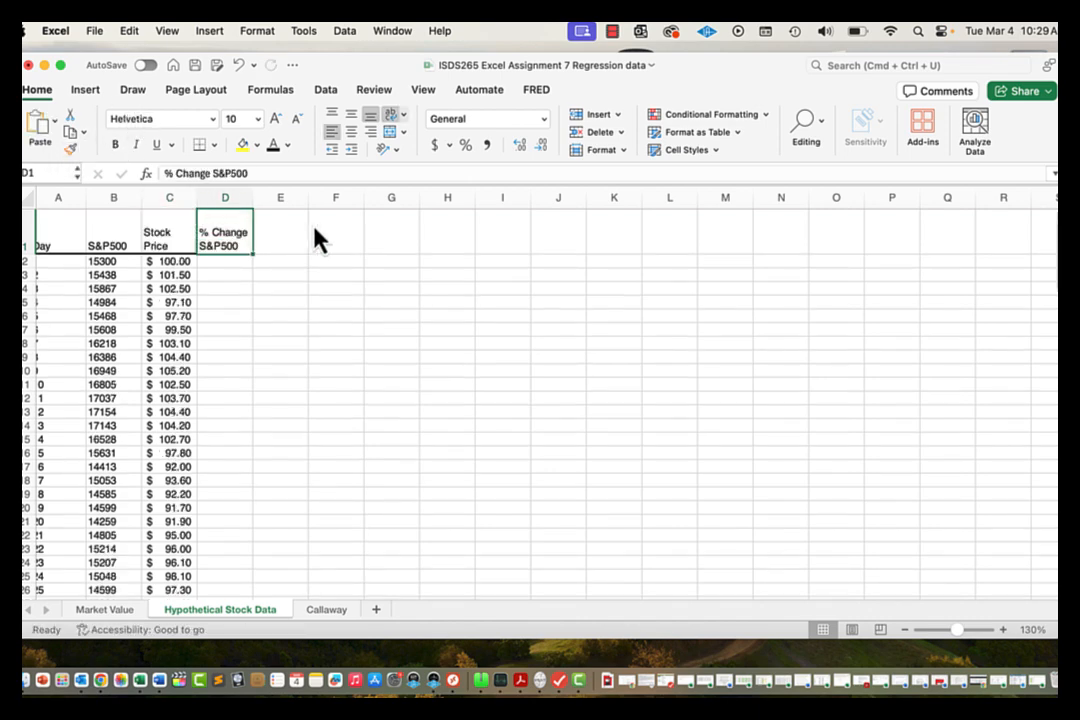
Enter the header "% Change in Stock Price" in cell E1.
click(274, 233)
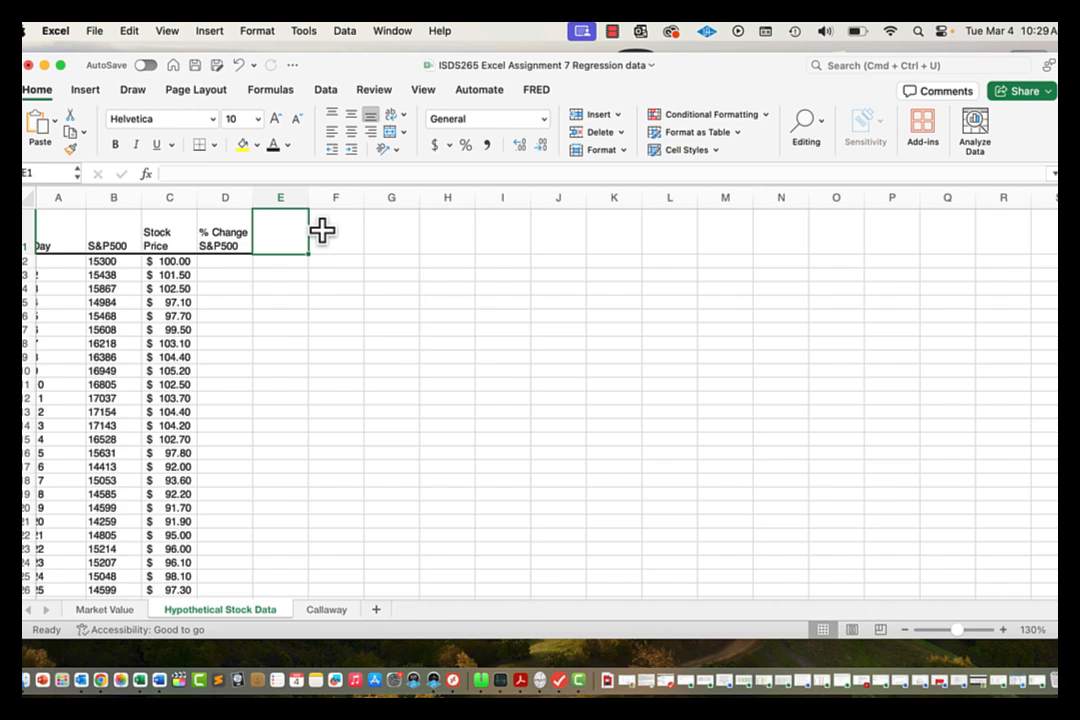
text(% )
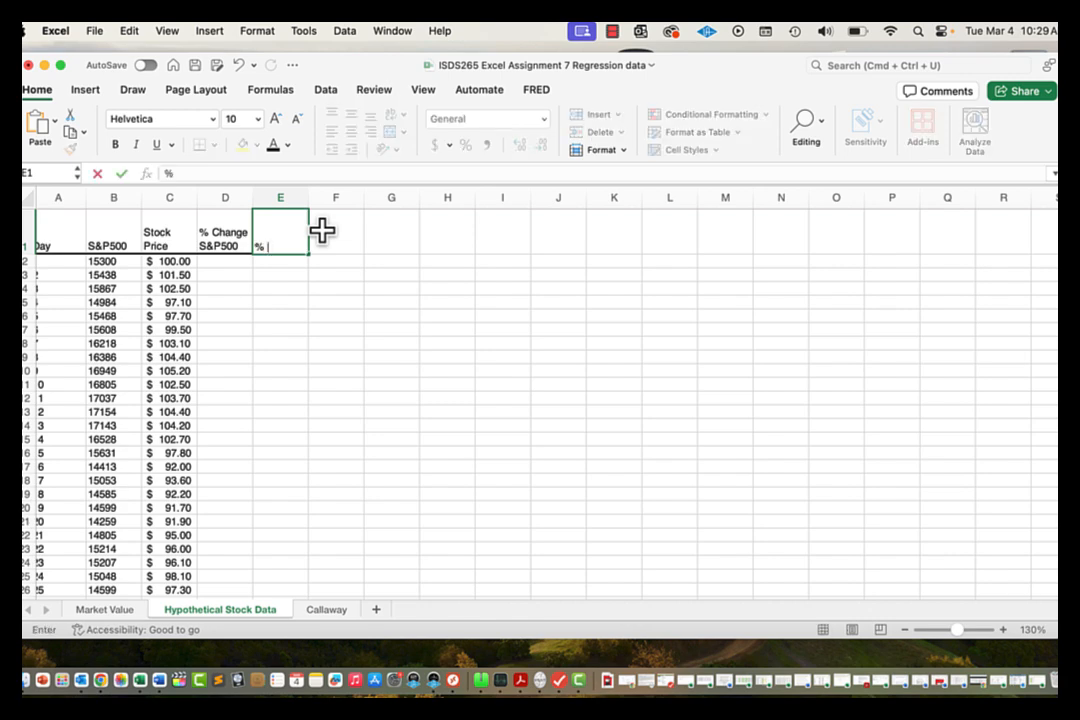
text(Change in Stock )
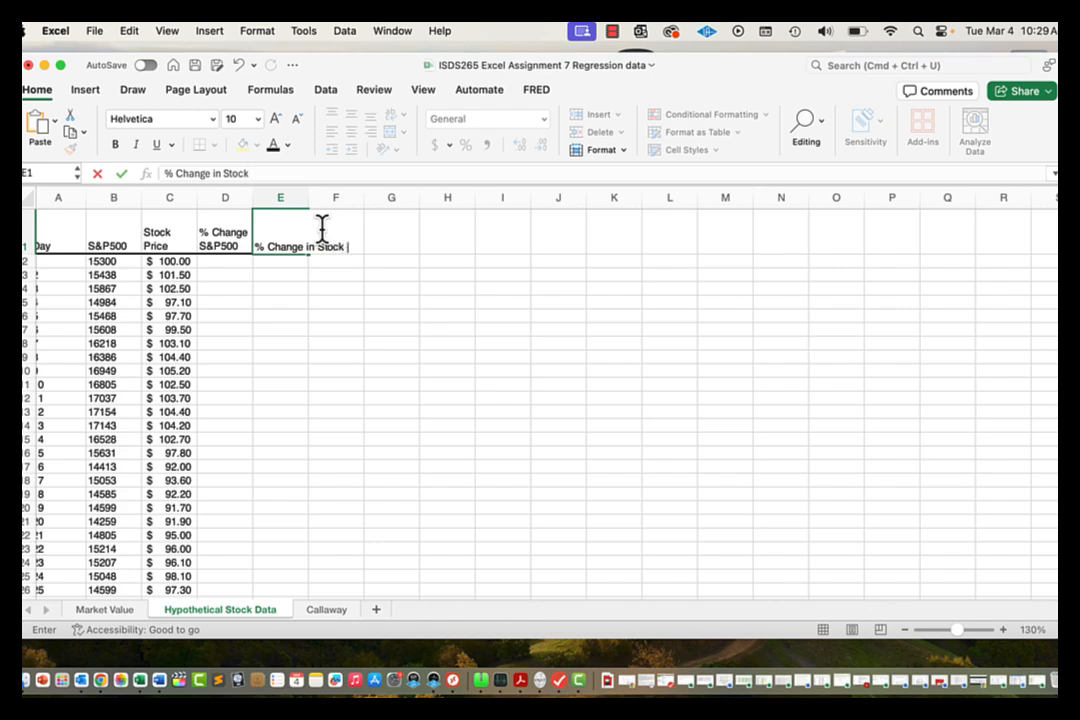
text(Price)
key(Return)
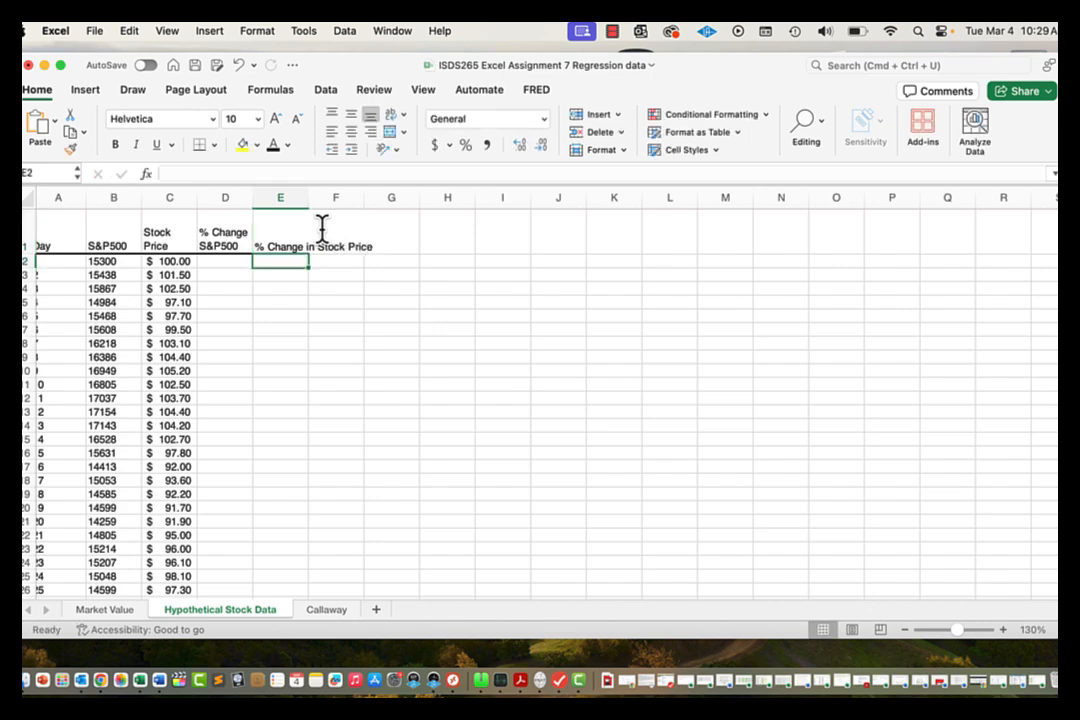
Copy the formatting of the header in D1 onto the header in E1.
key(Up)
click(225, 239)
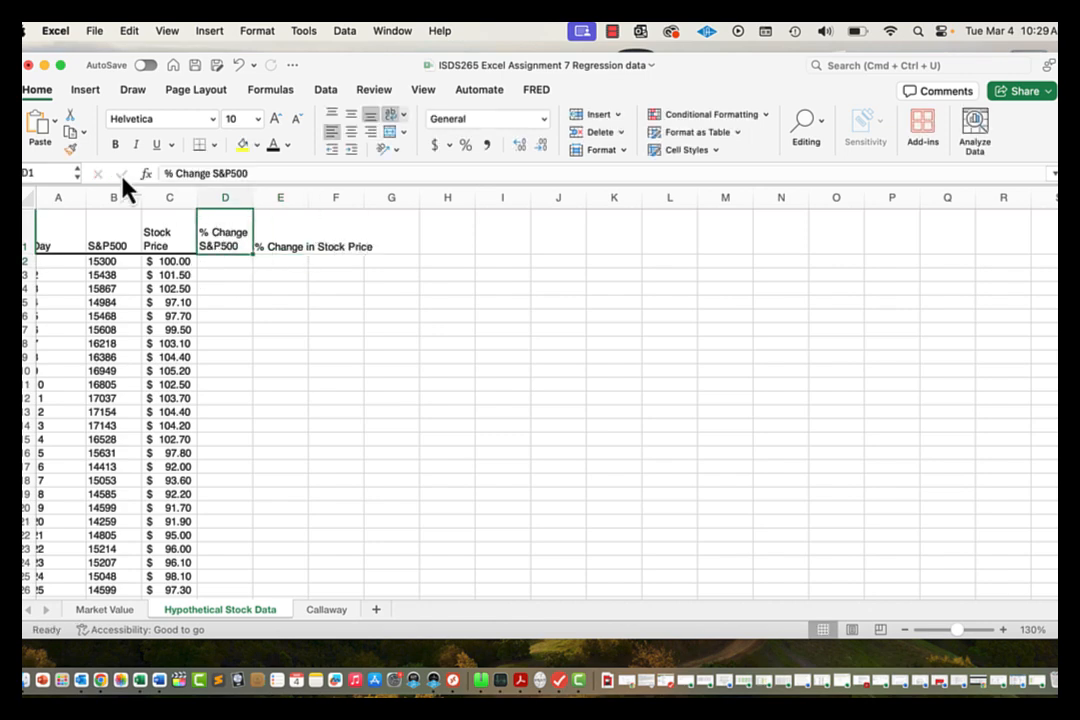
click(70, 148)
click(292, 228)
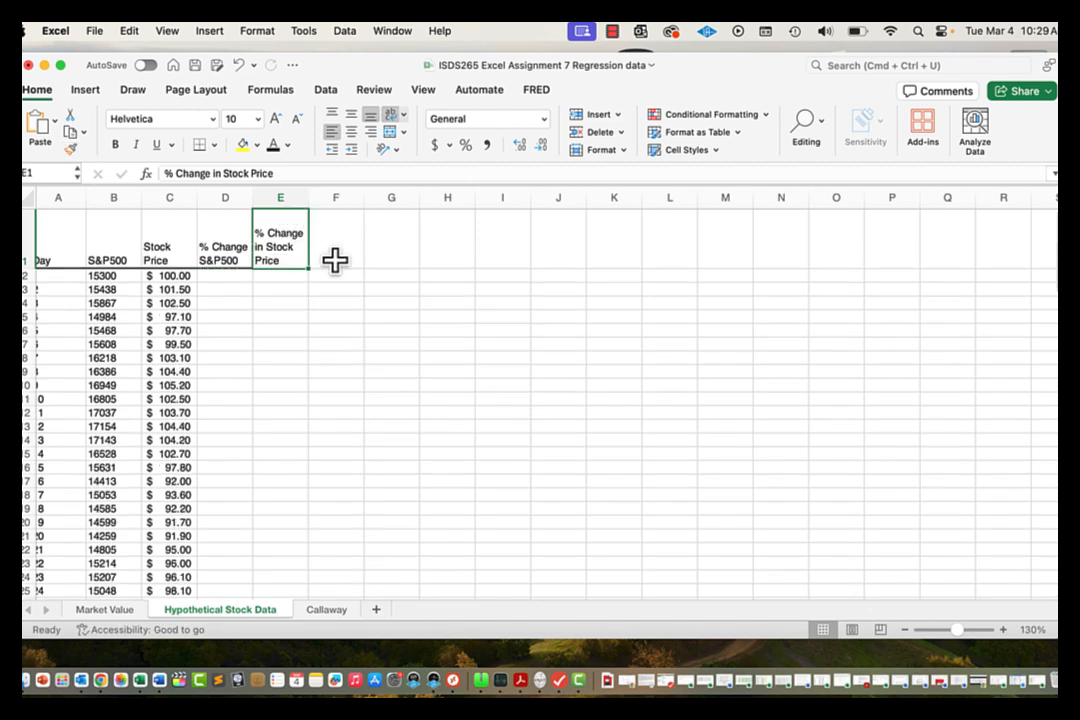
click(229, 279)
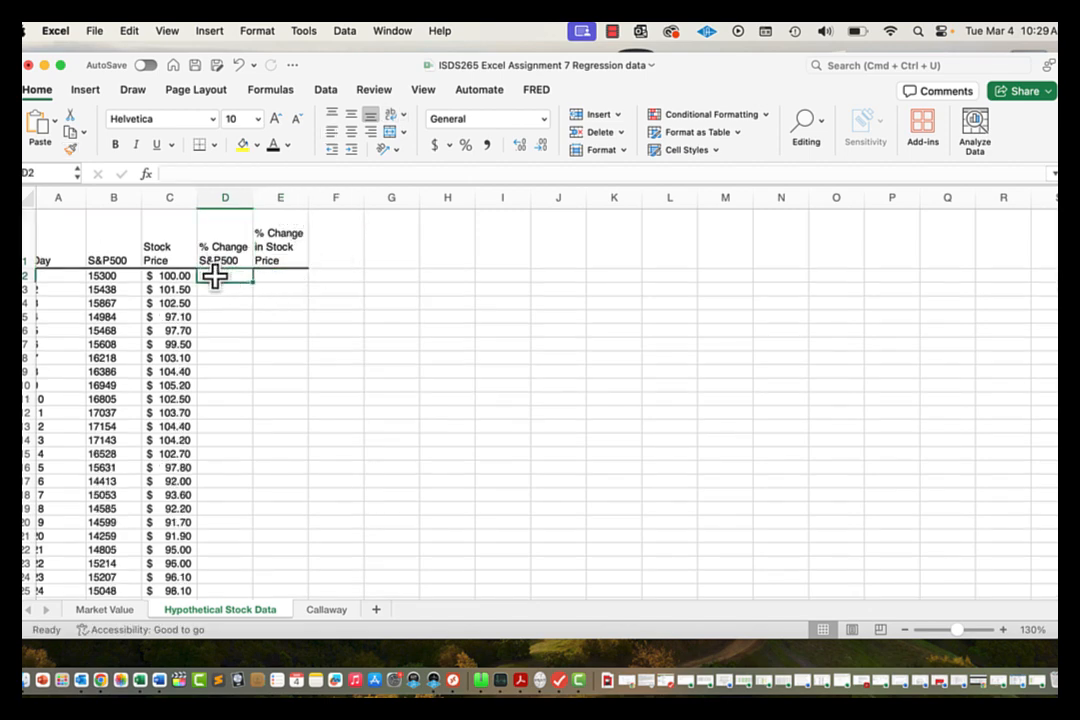
click(236, 293)
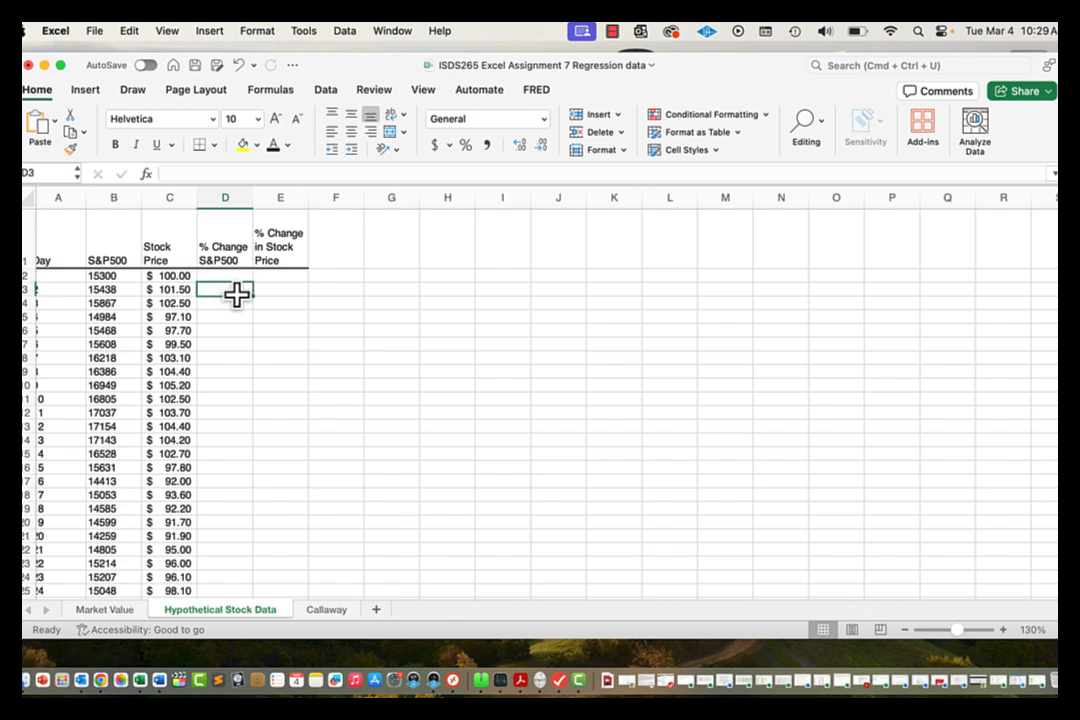
key(Left)
key(Left)
key(Left)
key(Right)
key(Right)
key(Right)
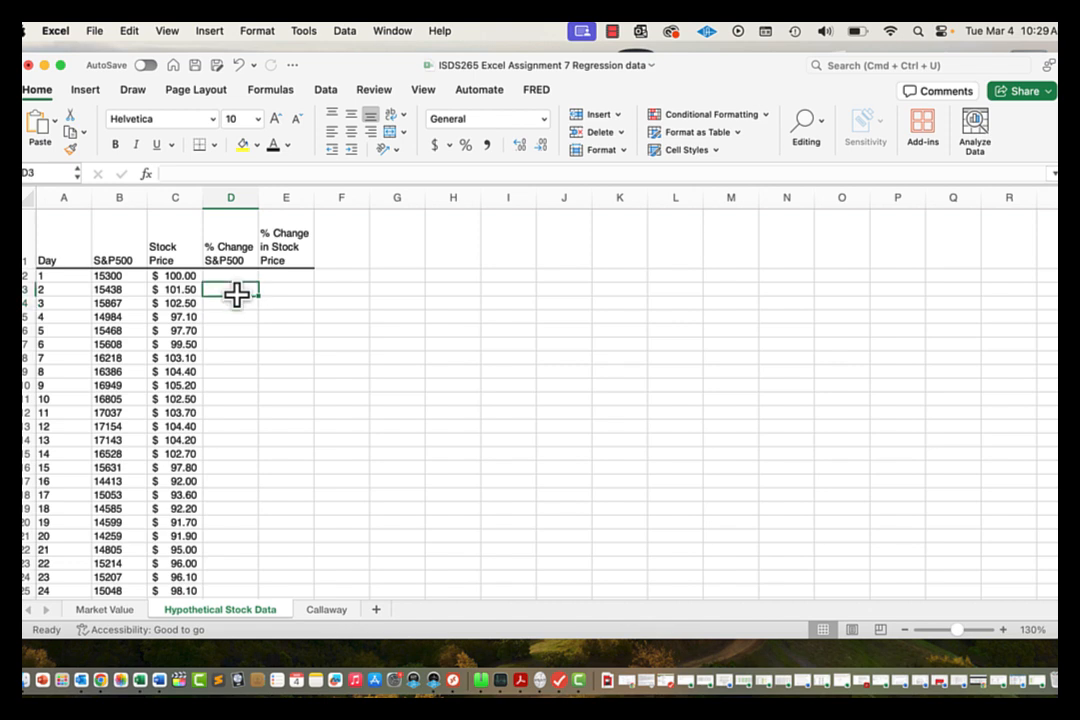
key(Right)
key(Right)
key(Left)
key(Left)
Calculate the first S&P500 percent change in D2 with the formula =B3/B2-1.
key(Up)
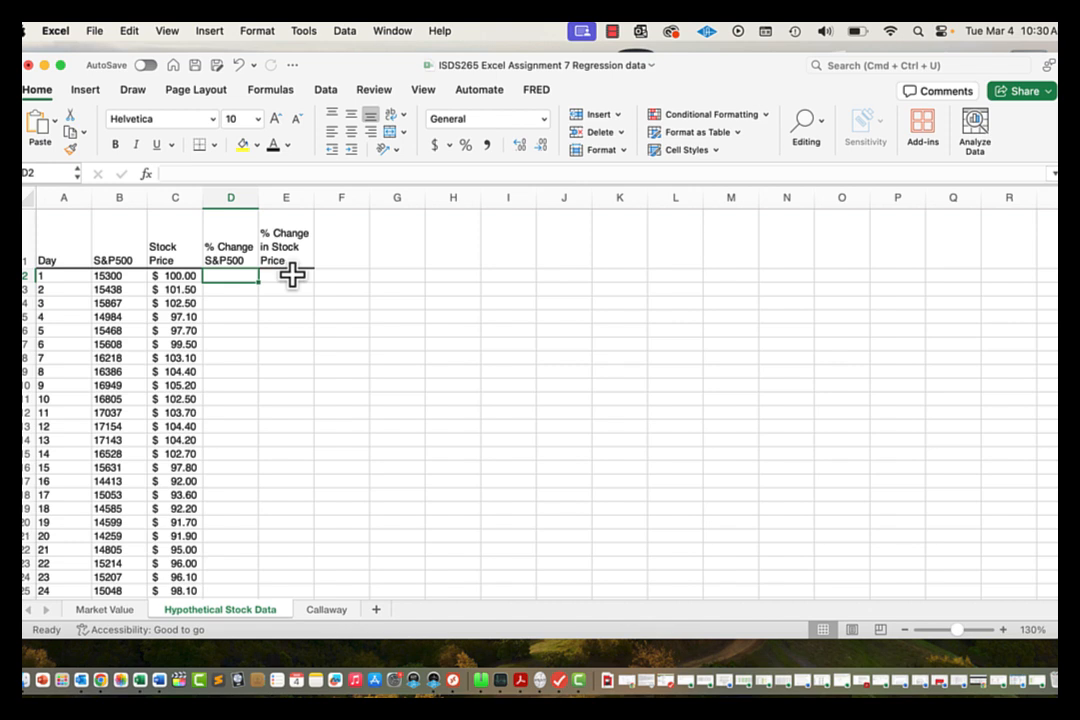
text(=)
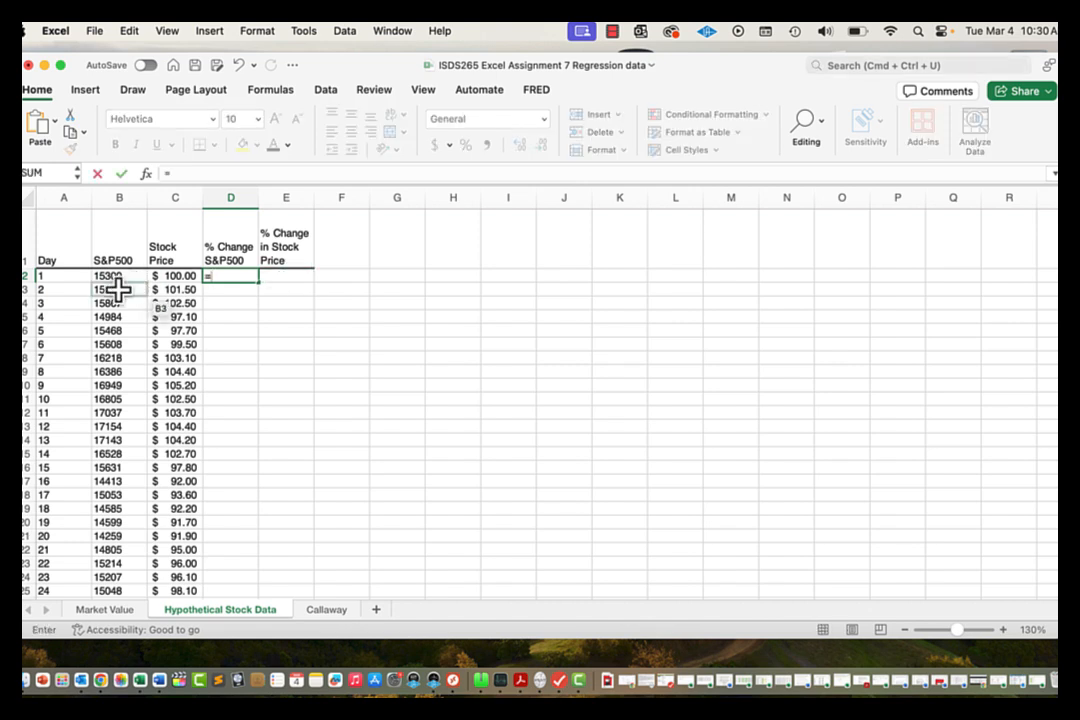
click(119, 289)
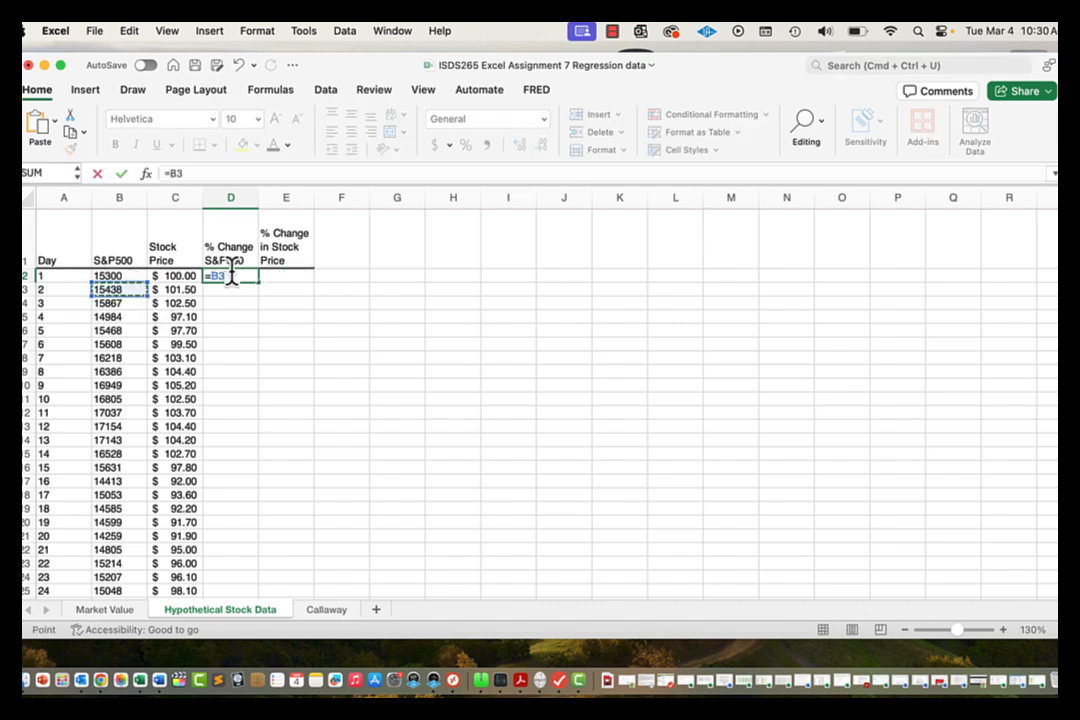
text(/)
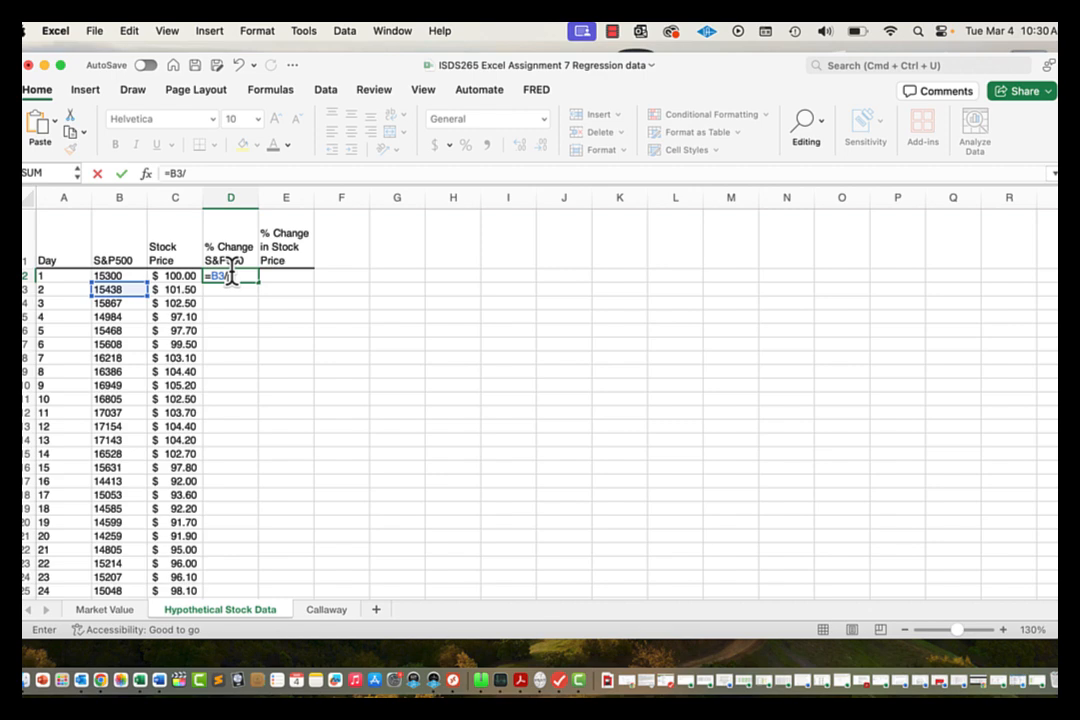
click(129, 276)
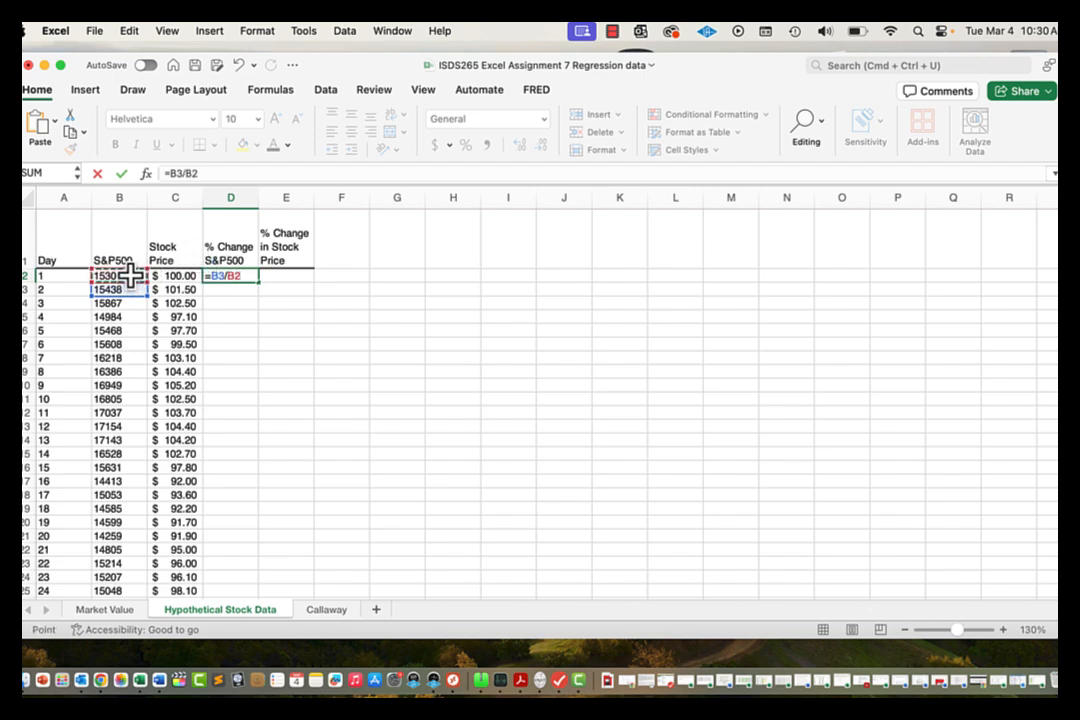
text(-1)
key(Return)
key(Up)
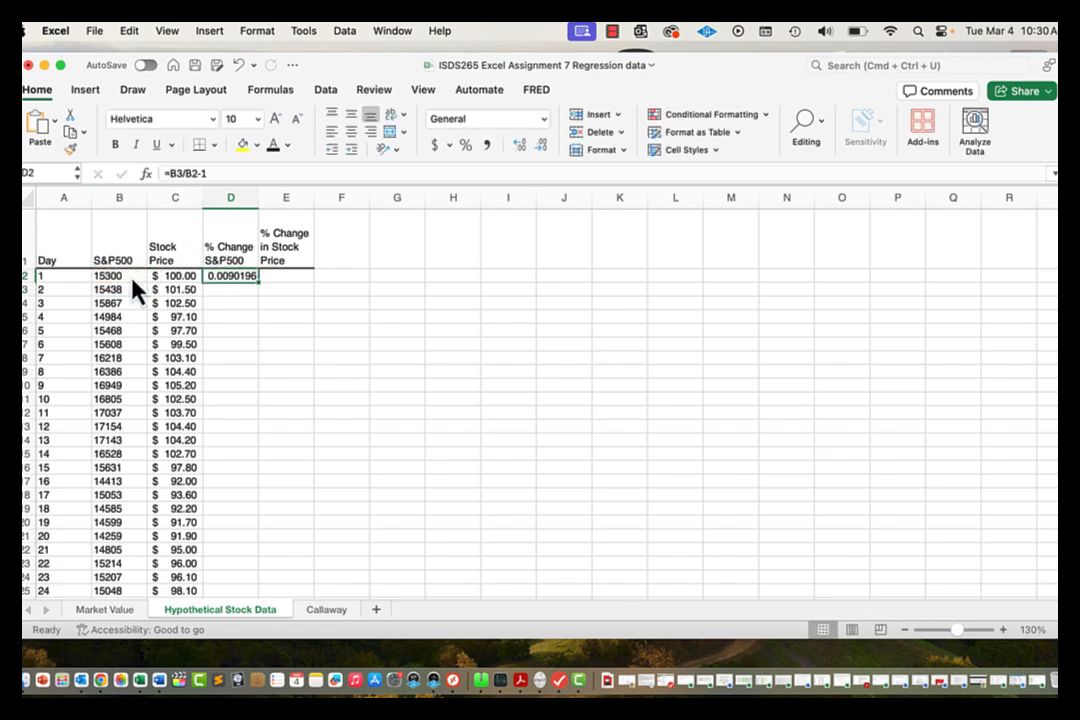
Format the result in D2 as a percentage with two decimal places.
click(466, 146)
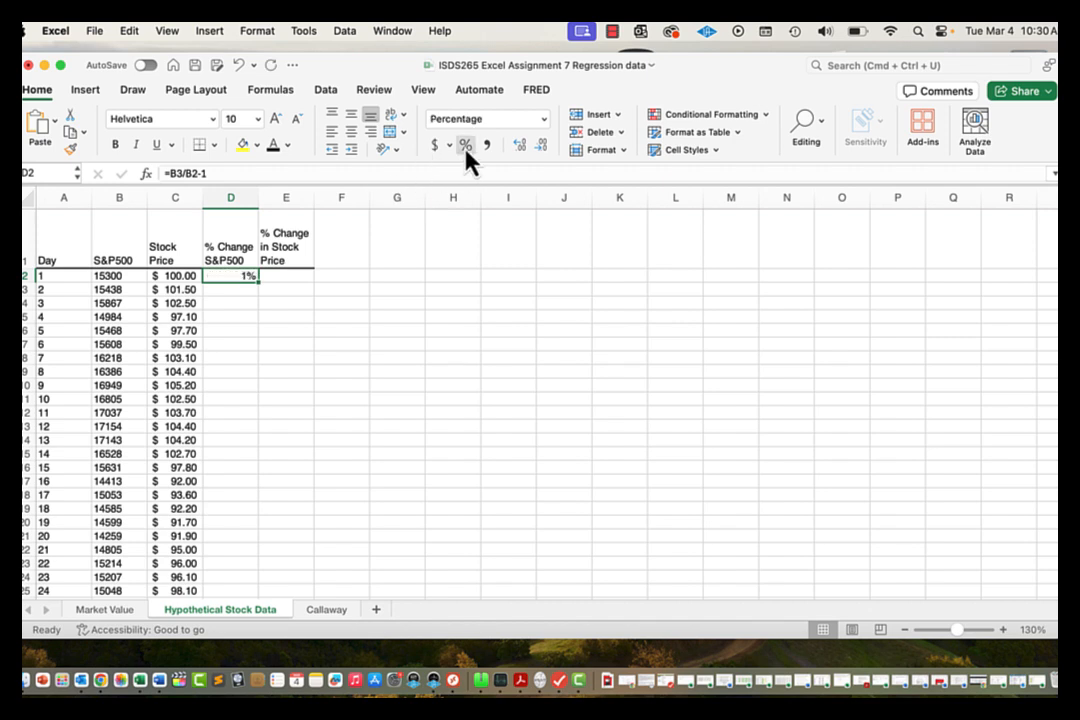
click(518, 148)
click(518, 148)
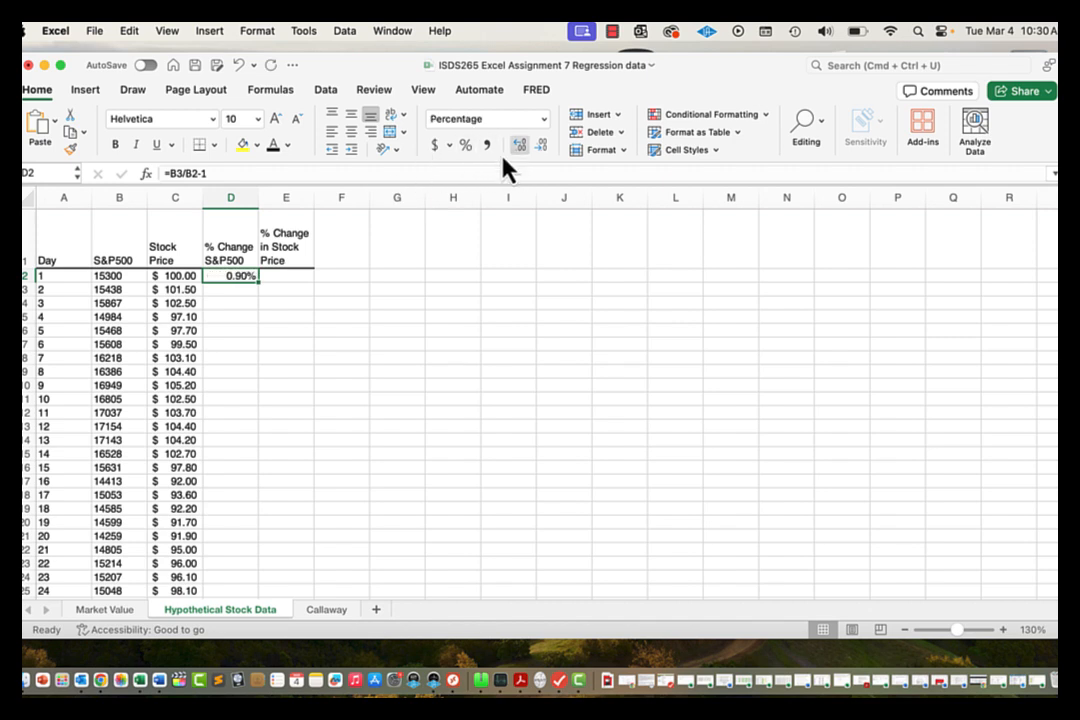
Extend the percent-change formula from D2 across to E2 and fill both formulas down through all the data rows.
drag(259, 284, 300, 285)
click(296, 282)
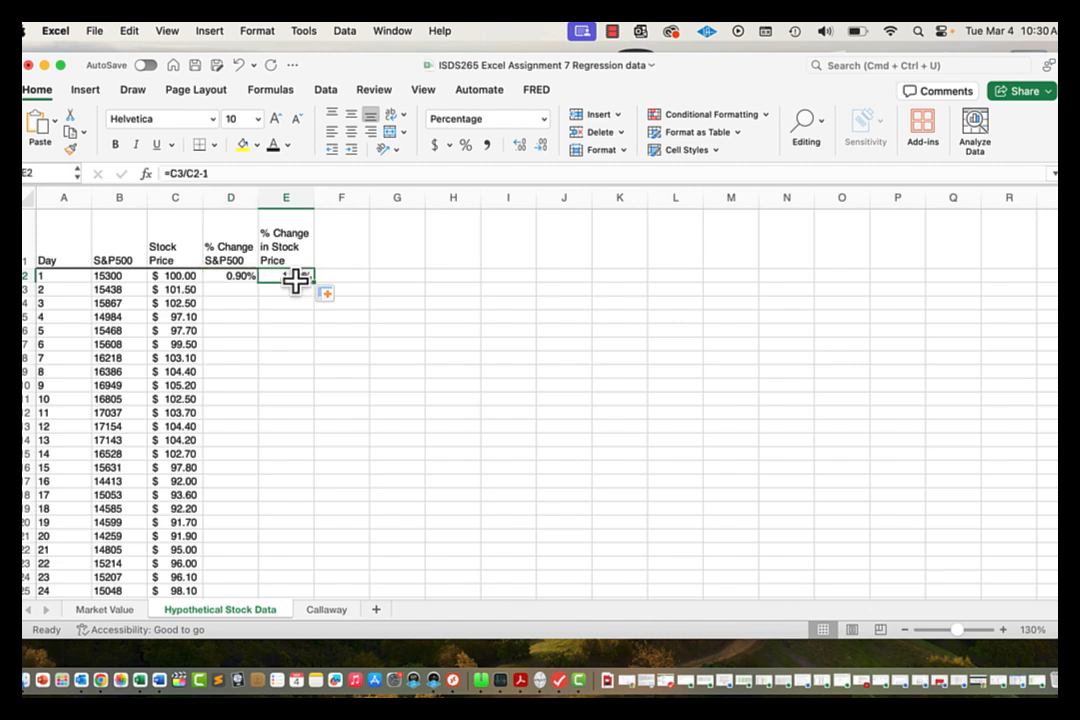
click(271, 174)
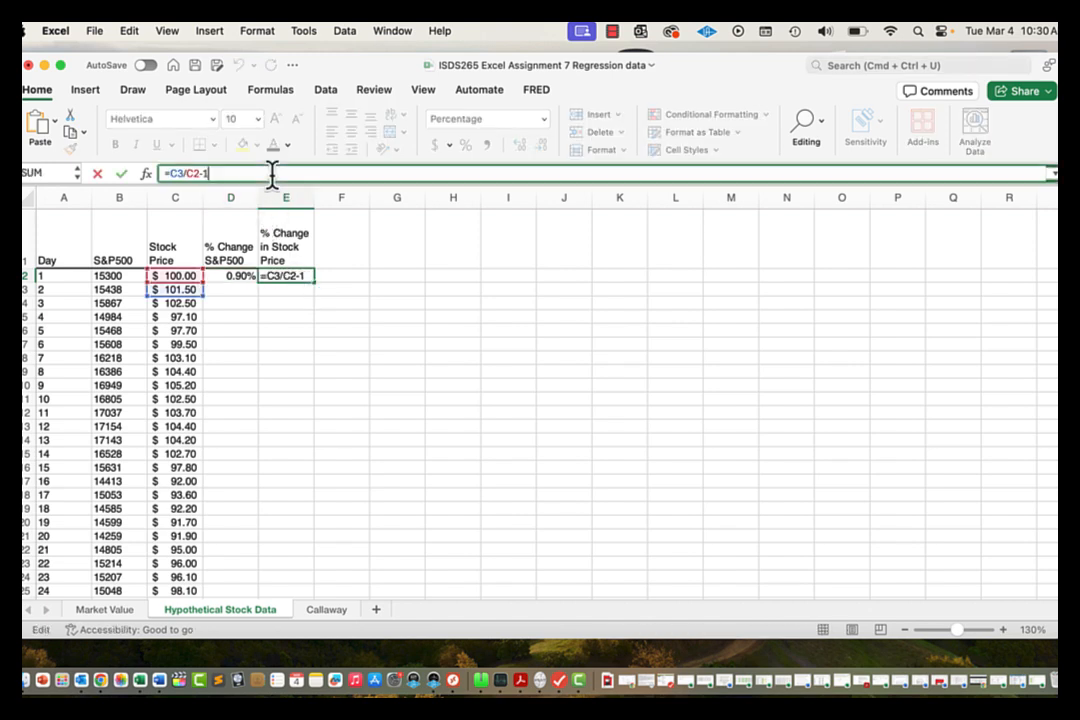
key(Return)
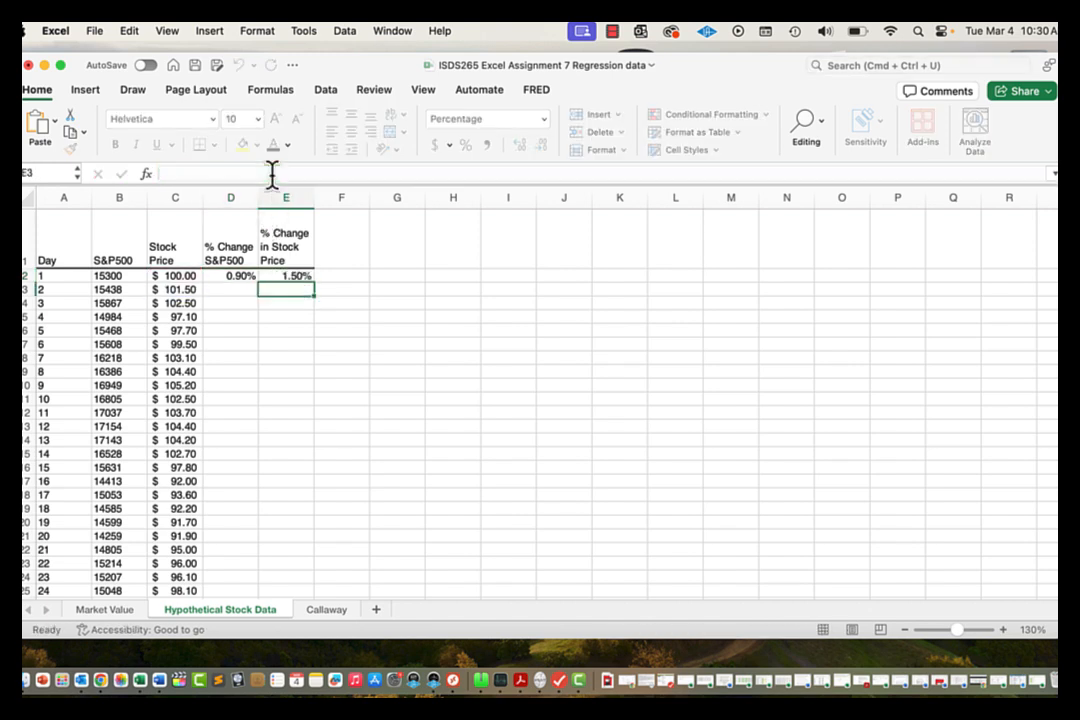
drag(239, 275, 280, 275)
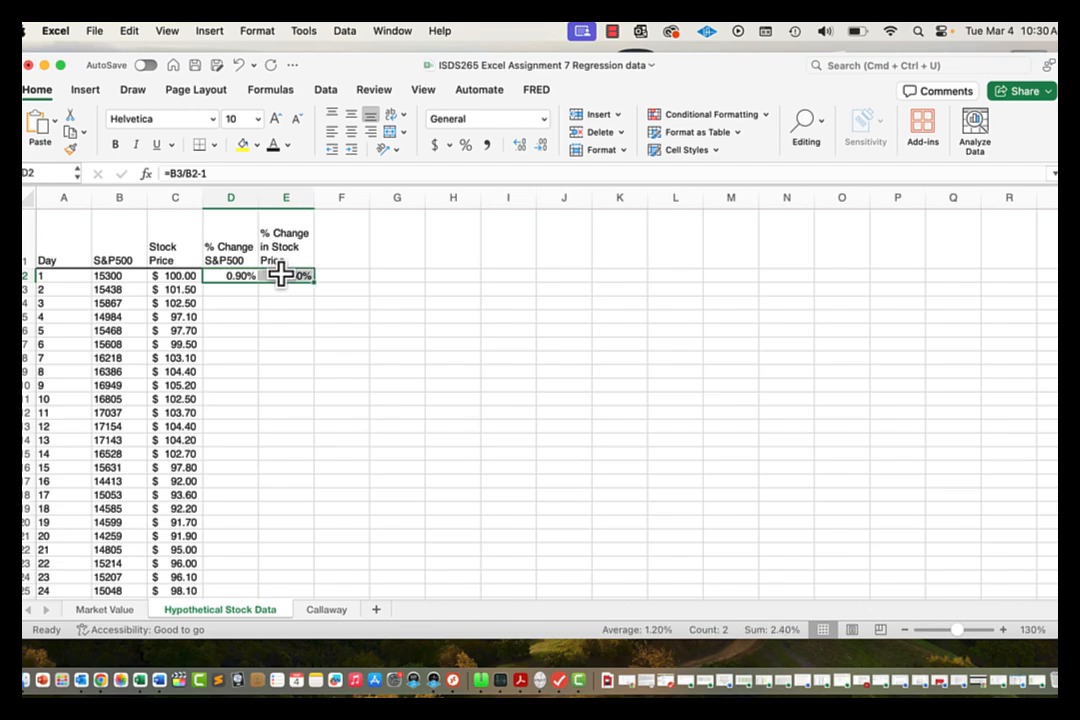
double_click(313, 283)
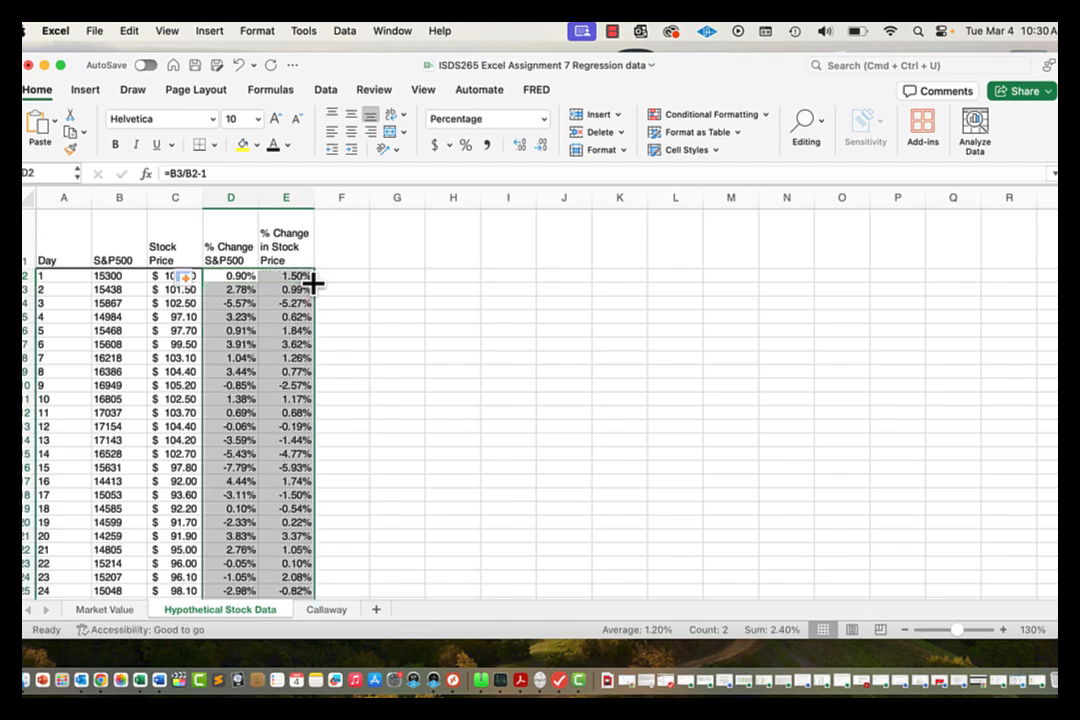
Clear the percent-change formulas in D127 and E127, the row of day 126, which has no following day.
scroll(313, 283, down, 15)
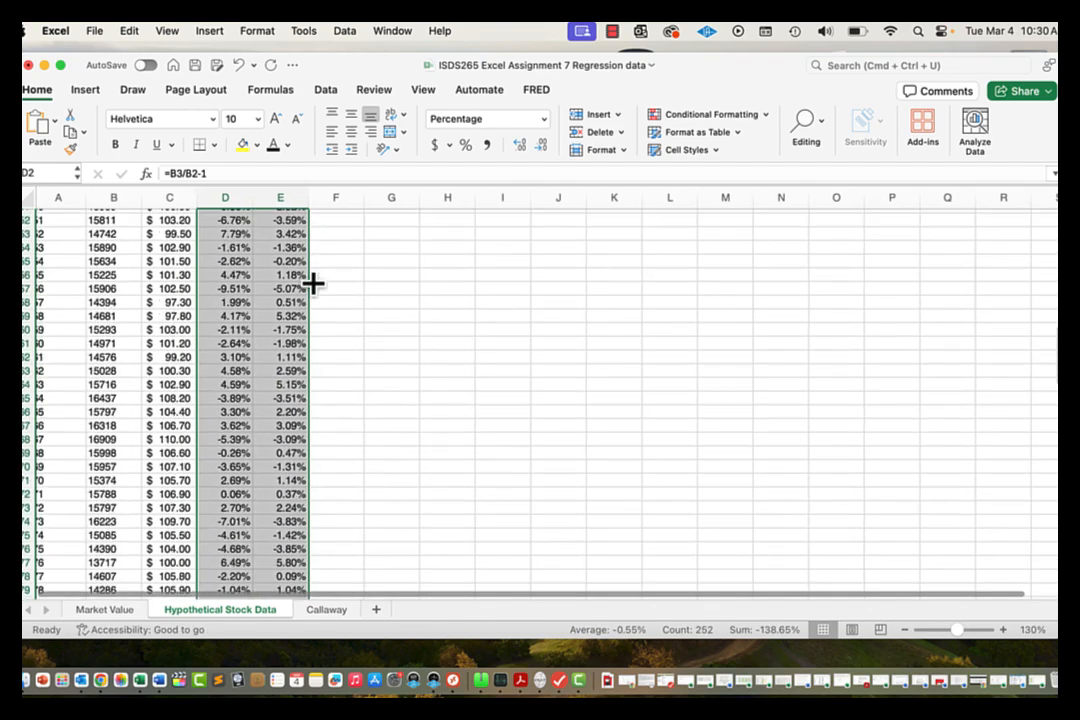
scroll(313, 283, down, 20)
drag(229, 274, 234, 358)
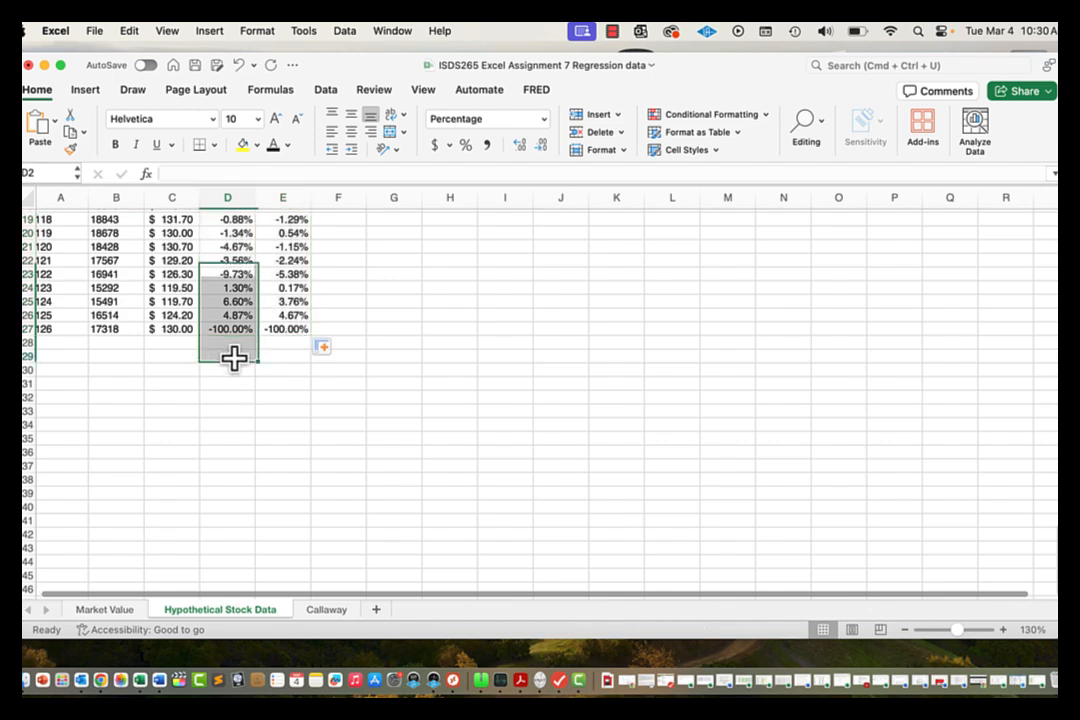
click(234, 358)
click(229, 330)
key(Delete)
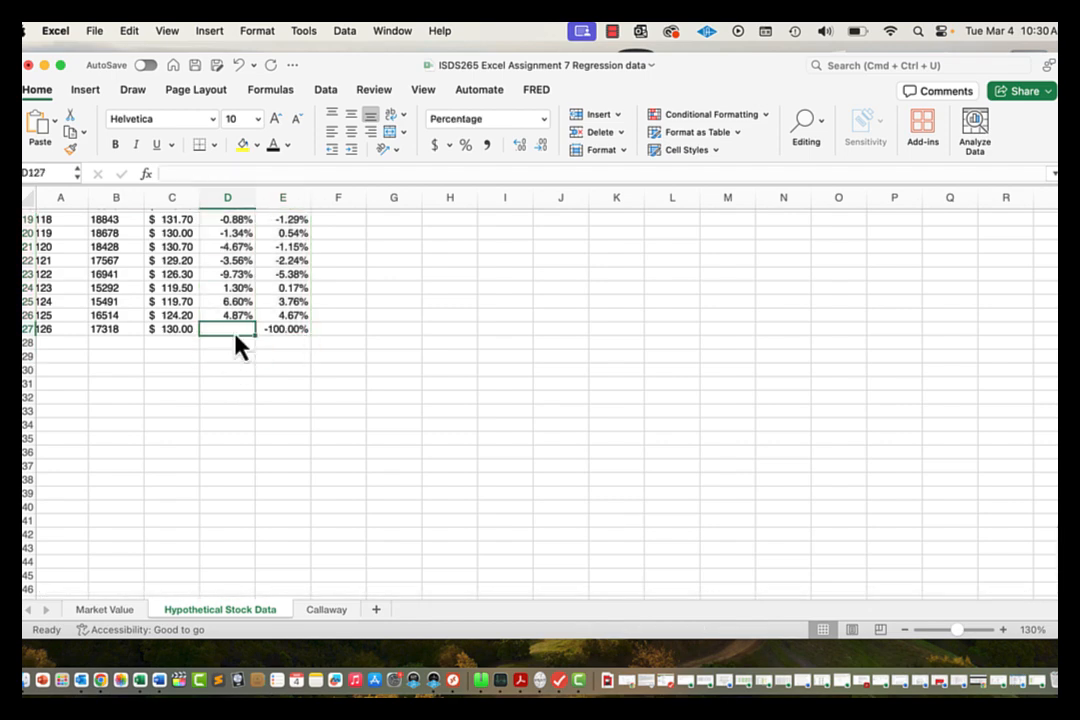
key(Right)
key(Delete)
key(Left)
scroll(280, 386, up, 20)
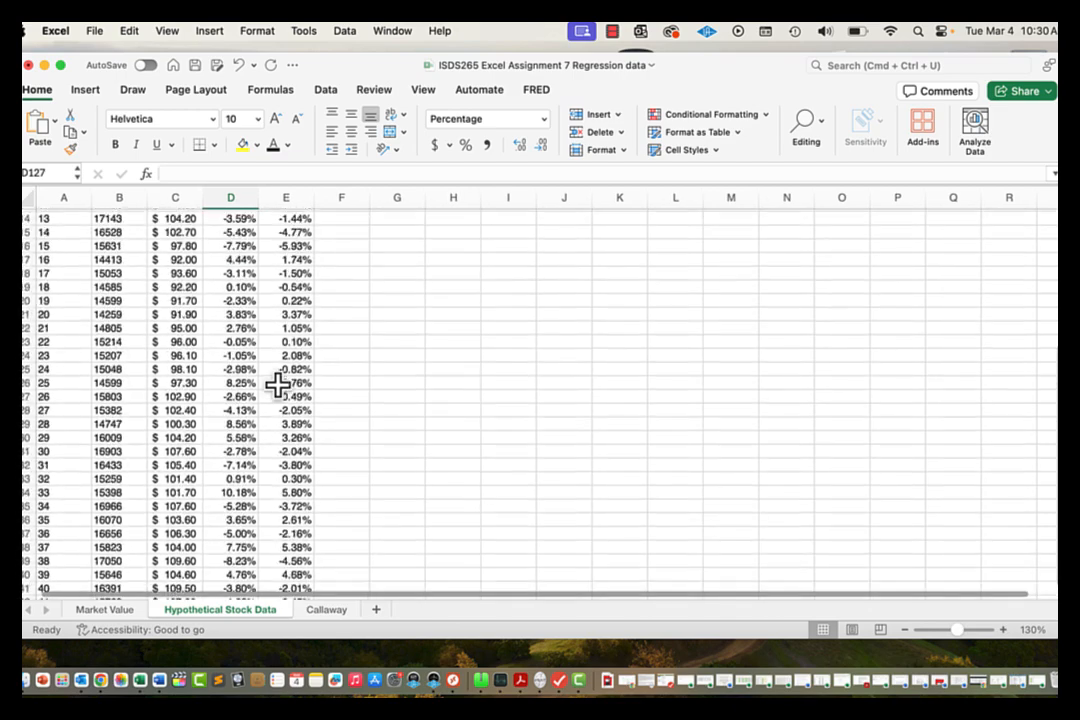
Plot the percent changes in D2:E126 as a scatter chart to view their relationship, and delete the chart again.
scroll(278, 384, up, 5)
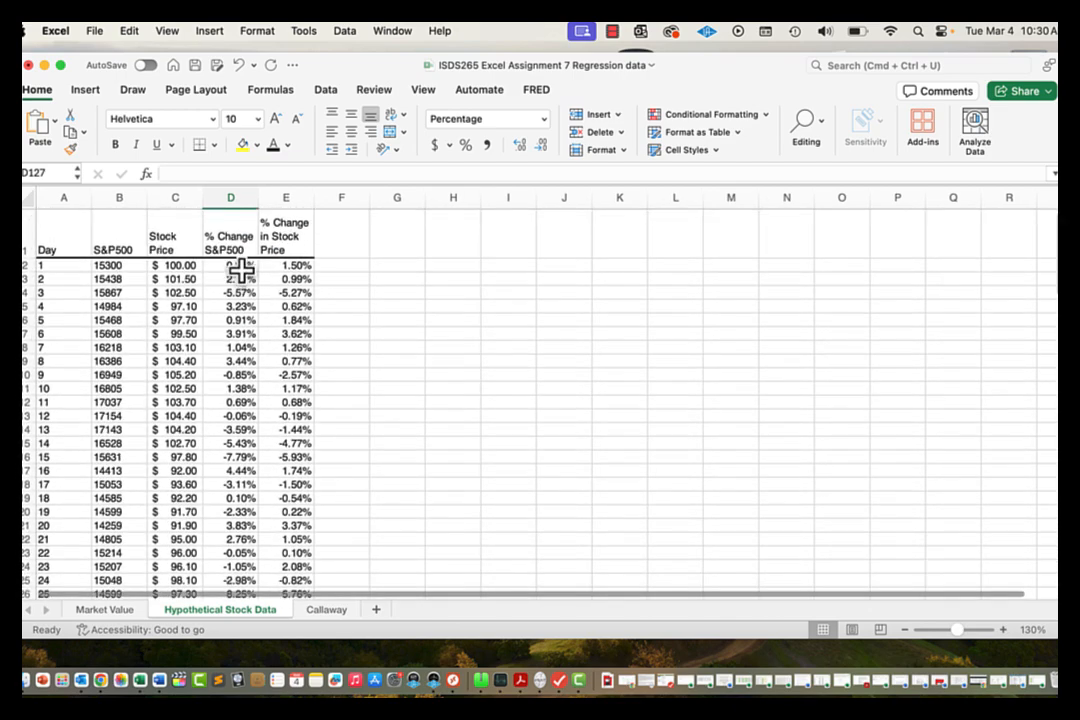
click(242, 270)
key(shift+Right)
key(super+shift+Down)
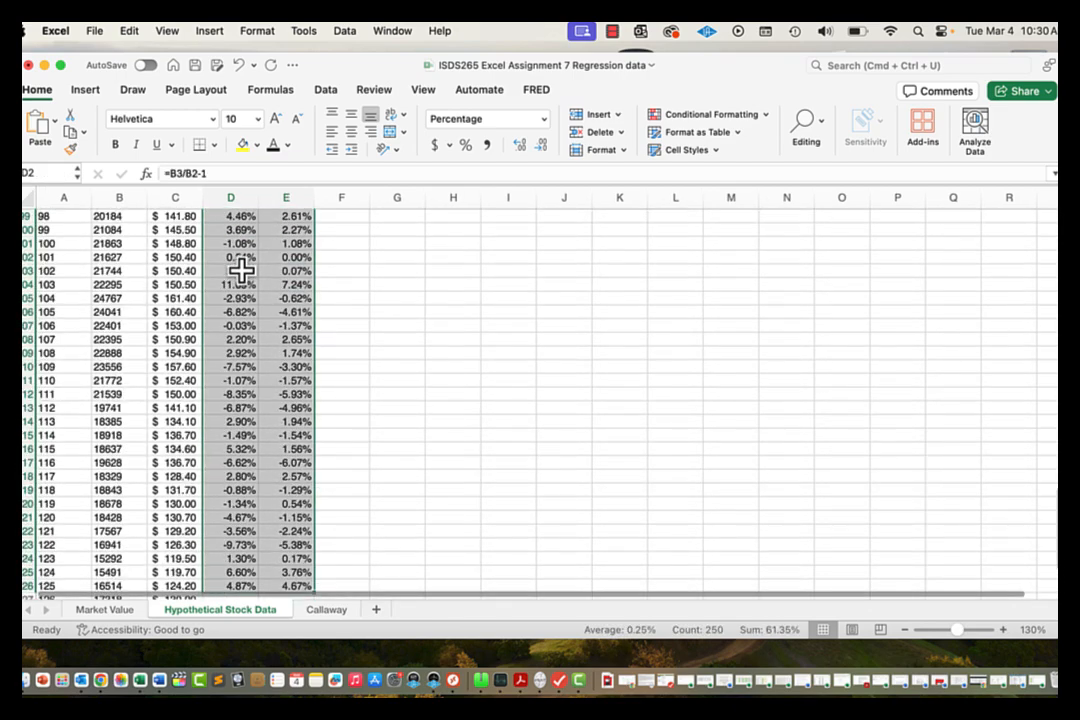
click(85, 91)
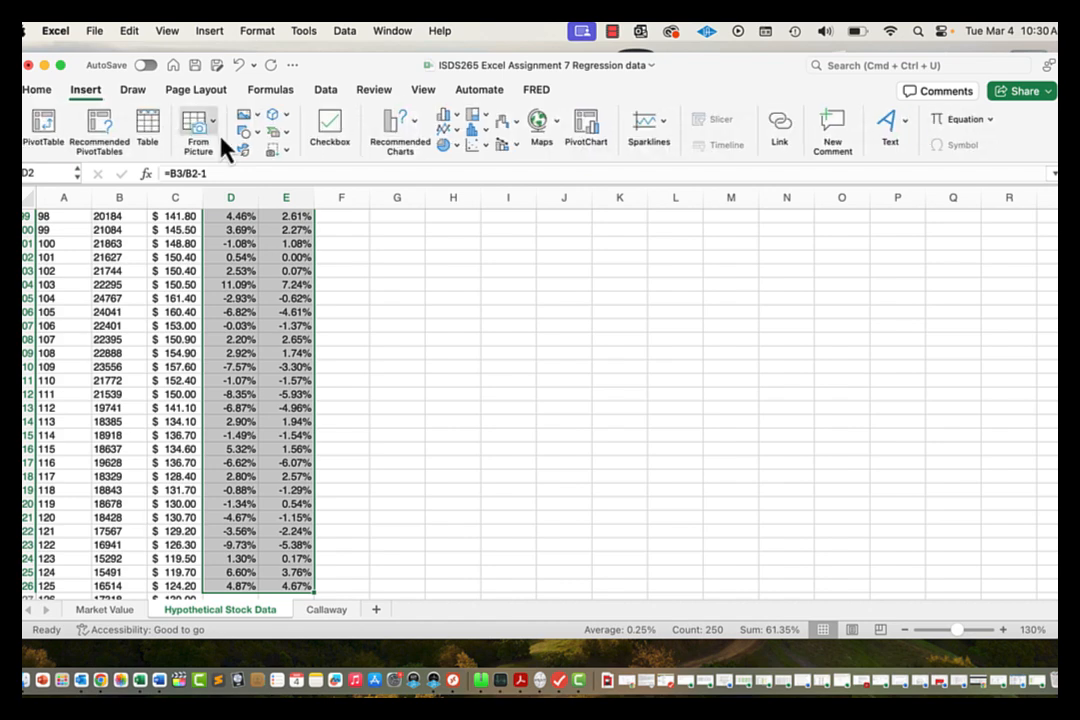
click(475, 148)
click(505, 238)
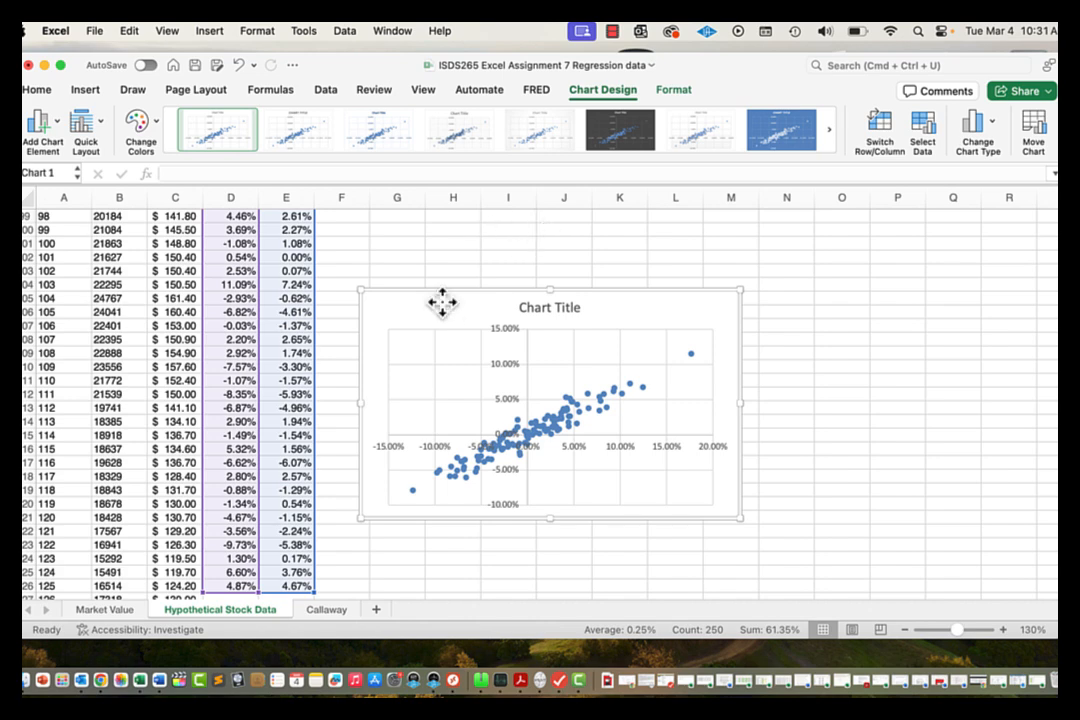
key(Delete)
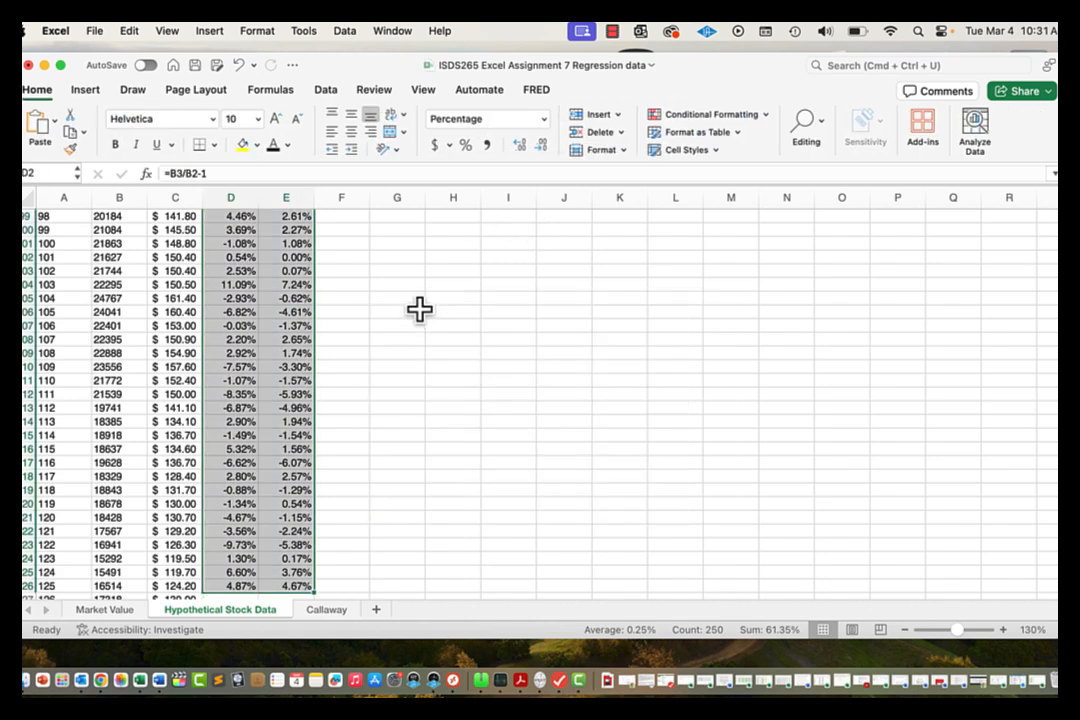
Check in the list of available add-ins whether the Analysis ToolPak is enabled, leaving the add-in settings as they are.
scroll(418, 308, up, 10)
scroll(418, 308, up, 15)
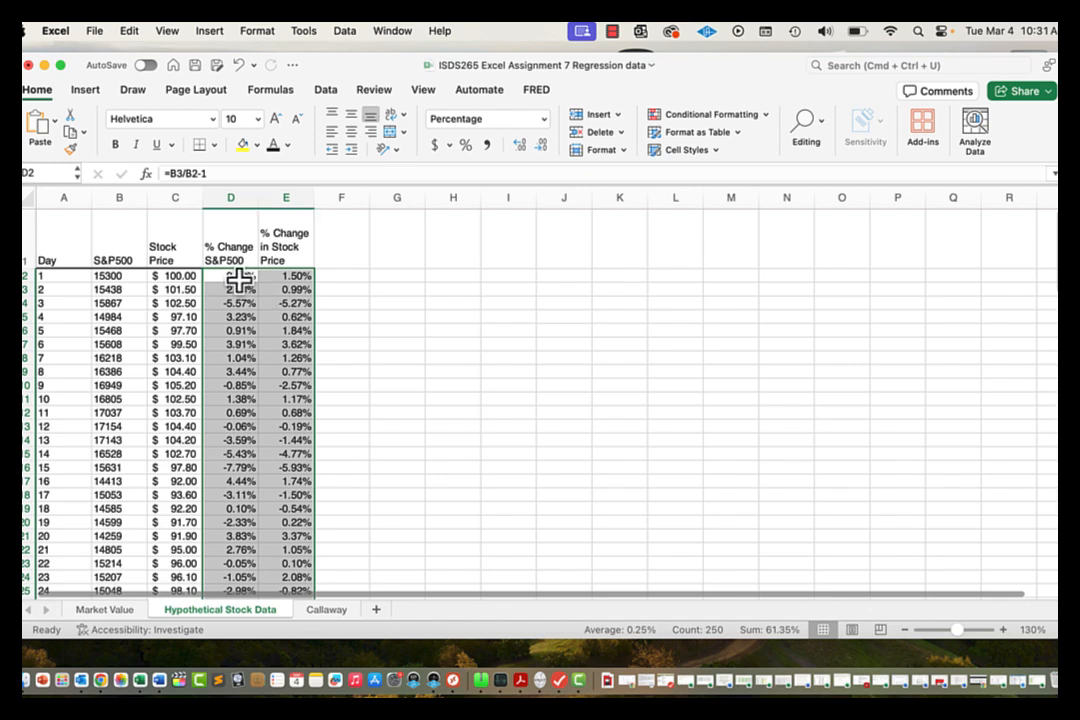
click(234, 275)
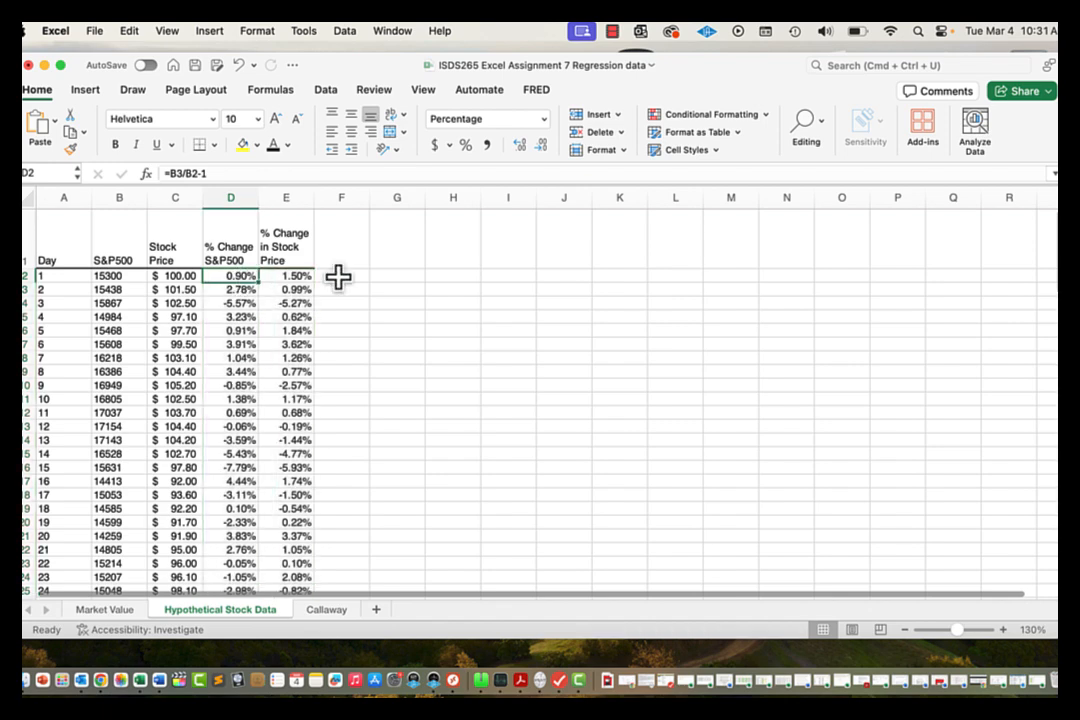
click(327, 92)
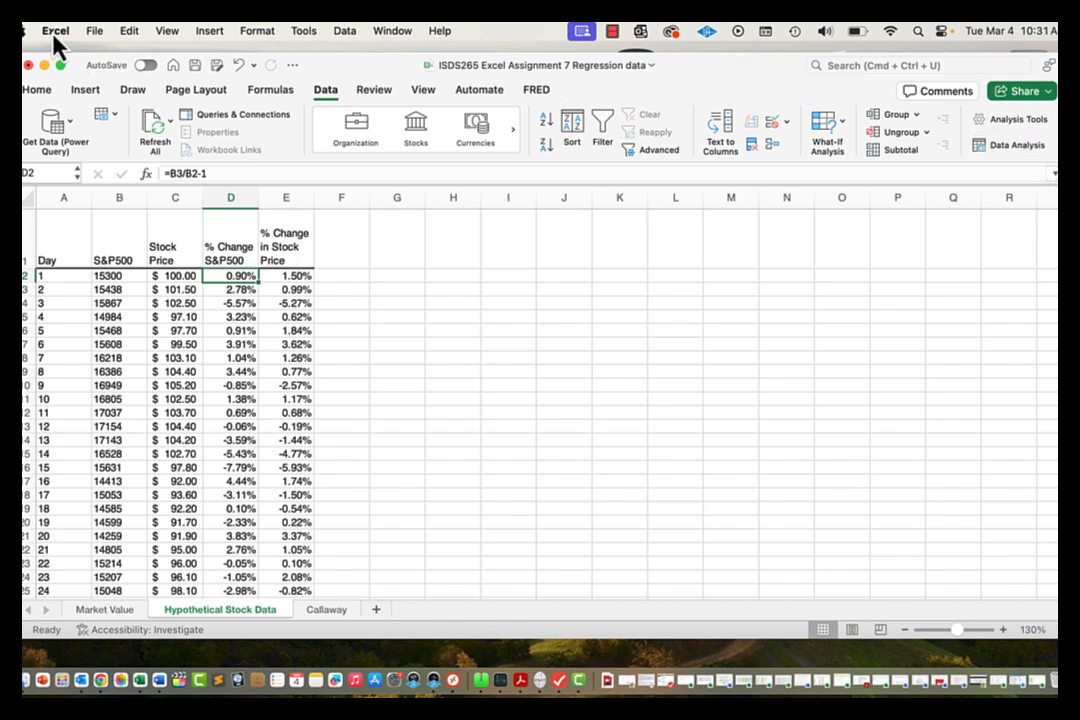
click(313, 33)
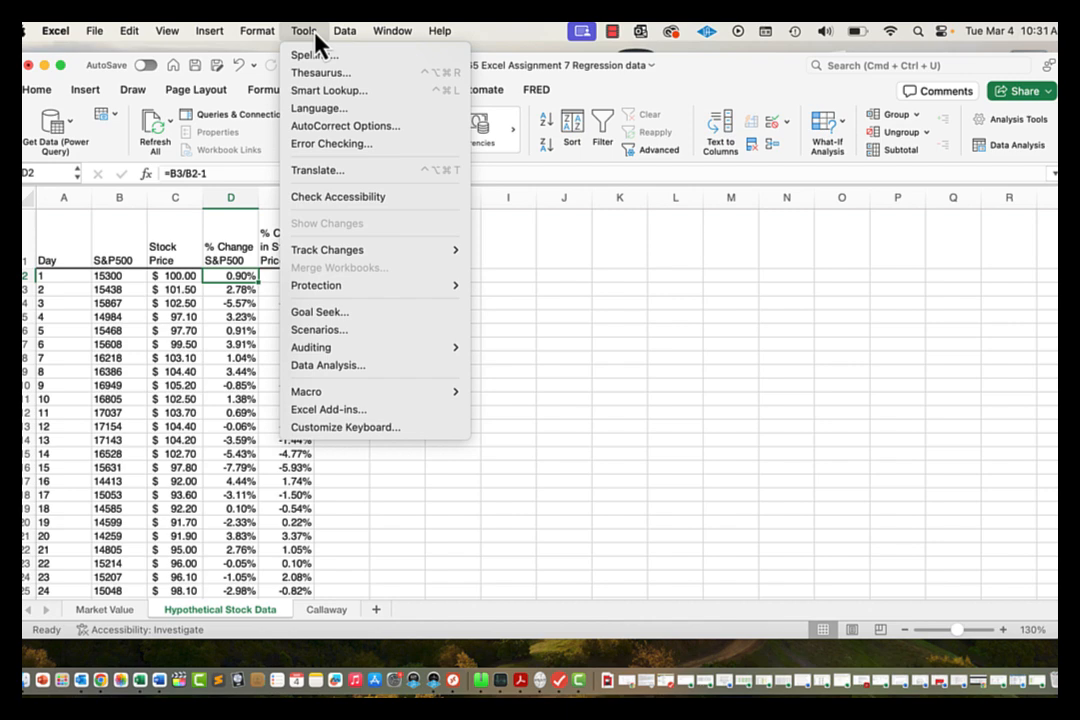
click(331, 420)
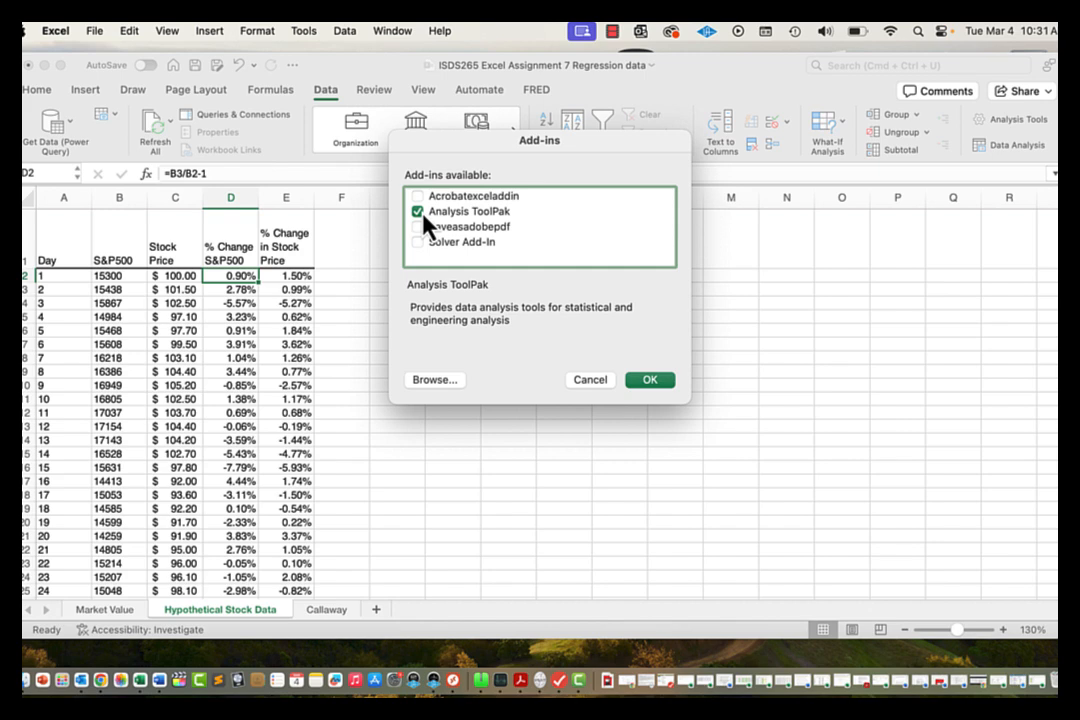
click(590, 380)
click(516, 260)
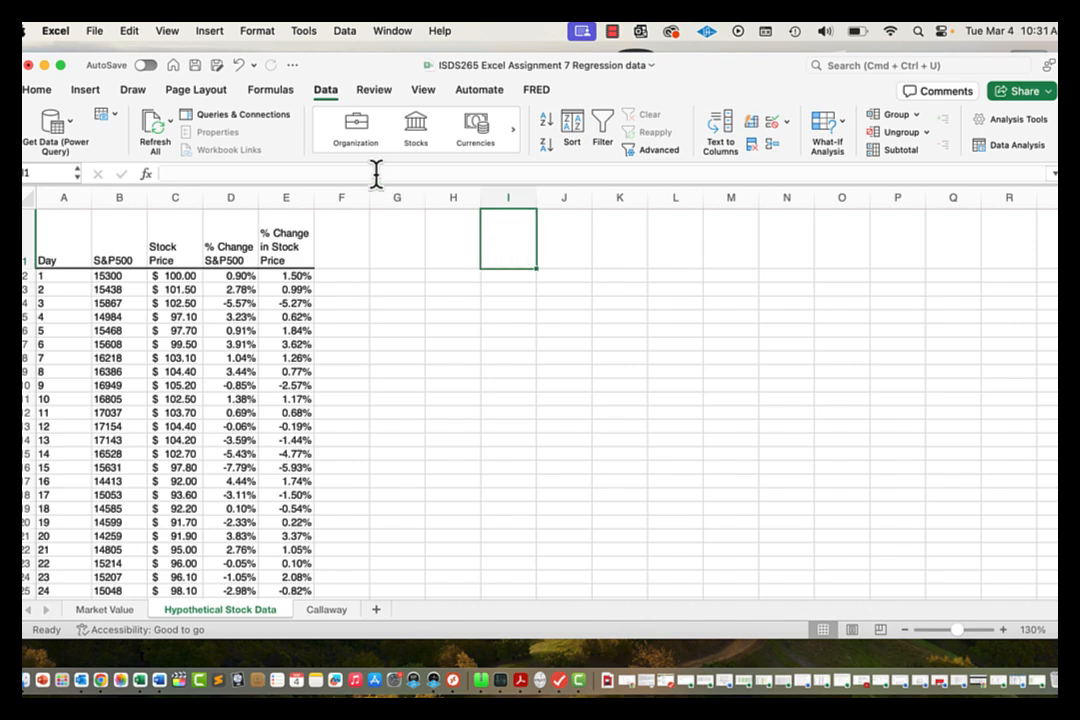
Start the Regression tool from the Data Analysis tools.
click(328, 92)
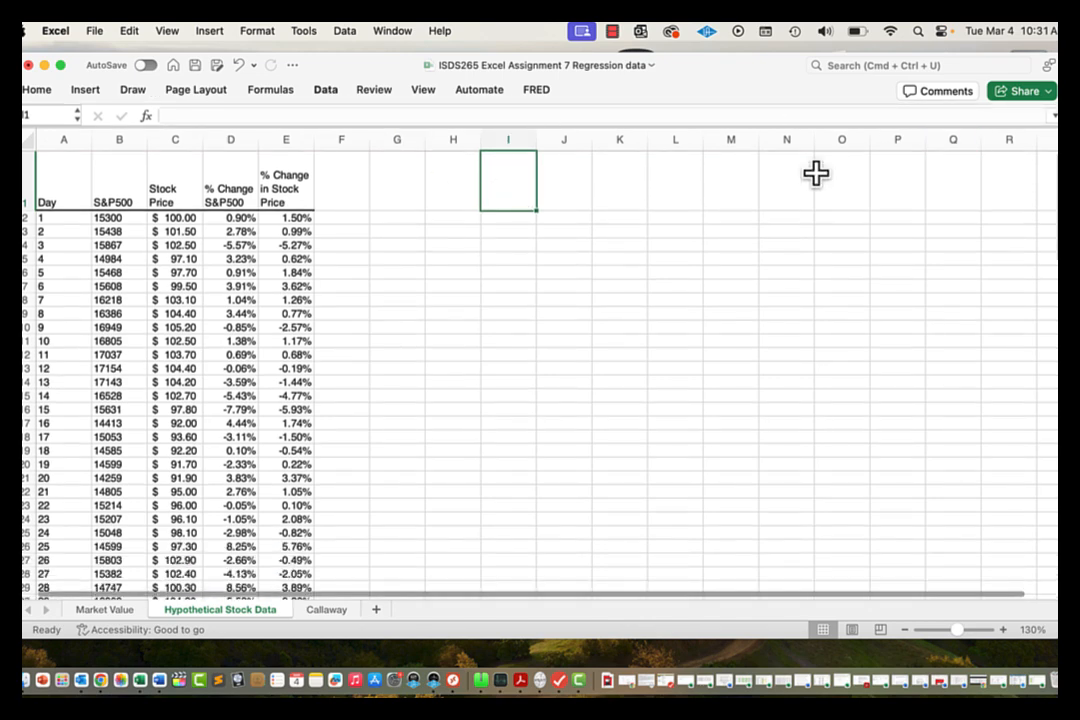
click(328, 92)
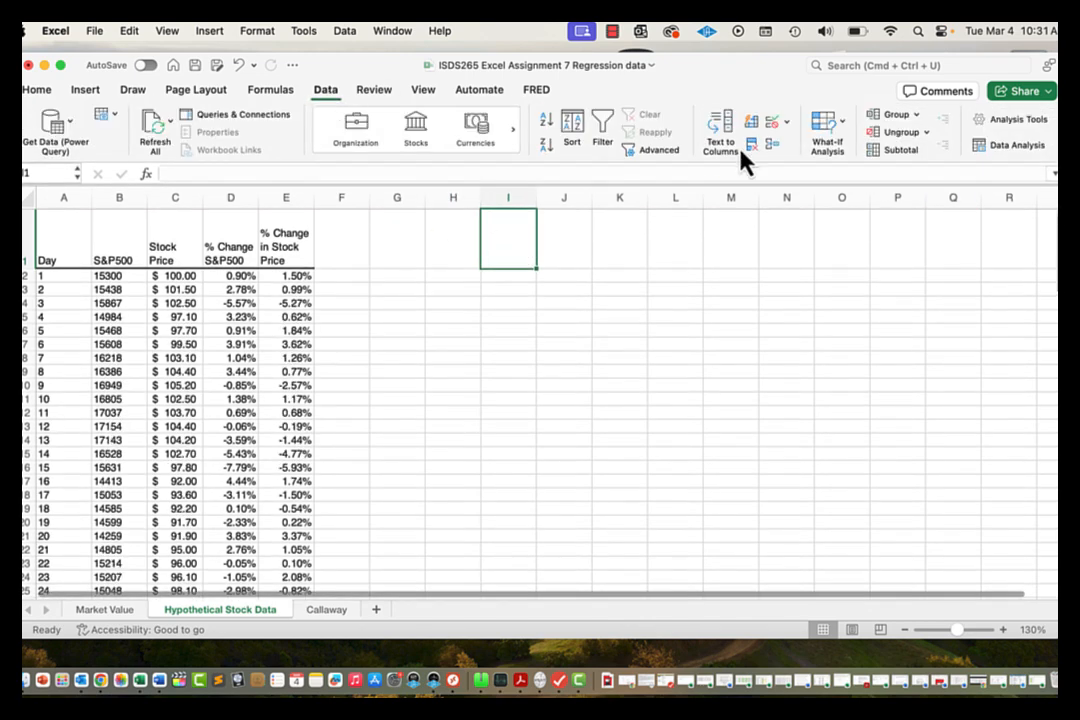
click(1010, 147)
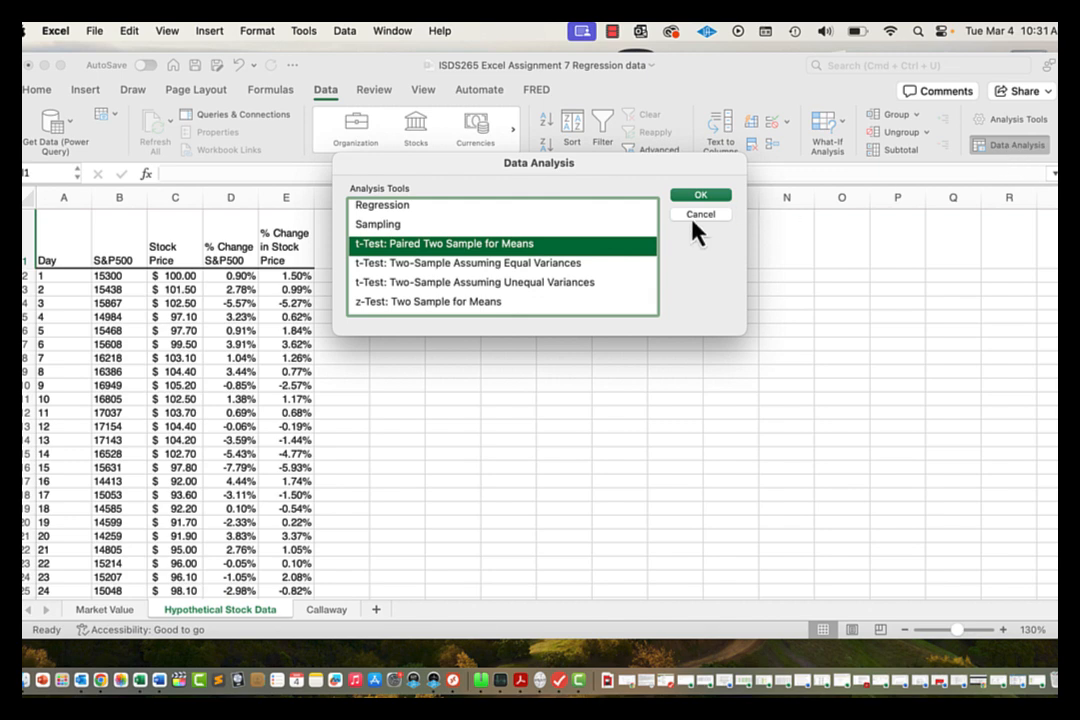
scroll(597, 250, up, 4)
scroll(583, 260, down, 3)
click(581, 256)
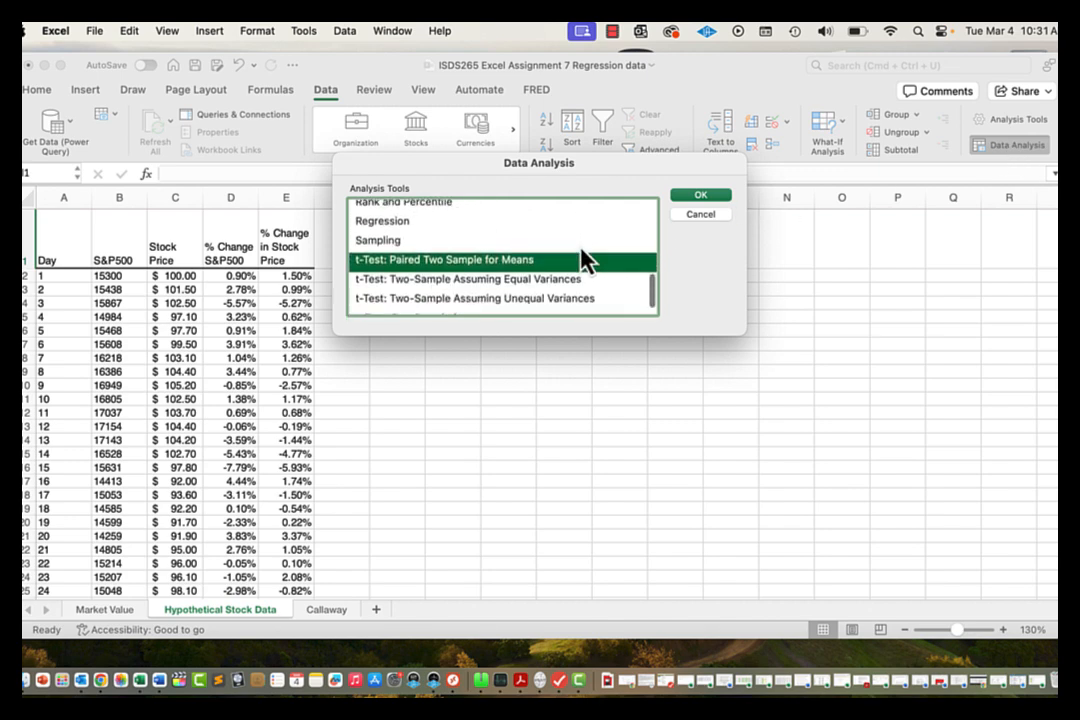
click(415, 222)
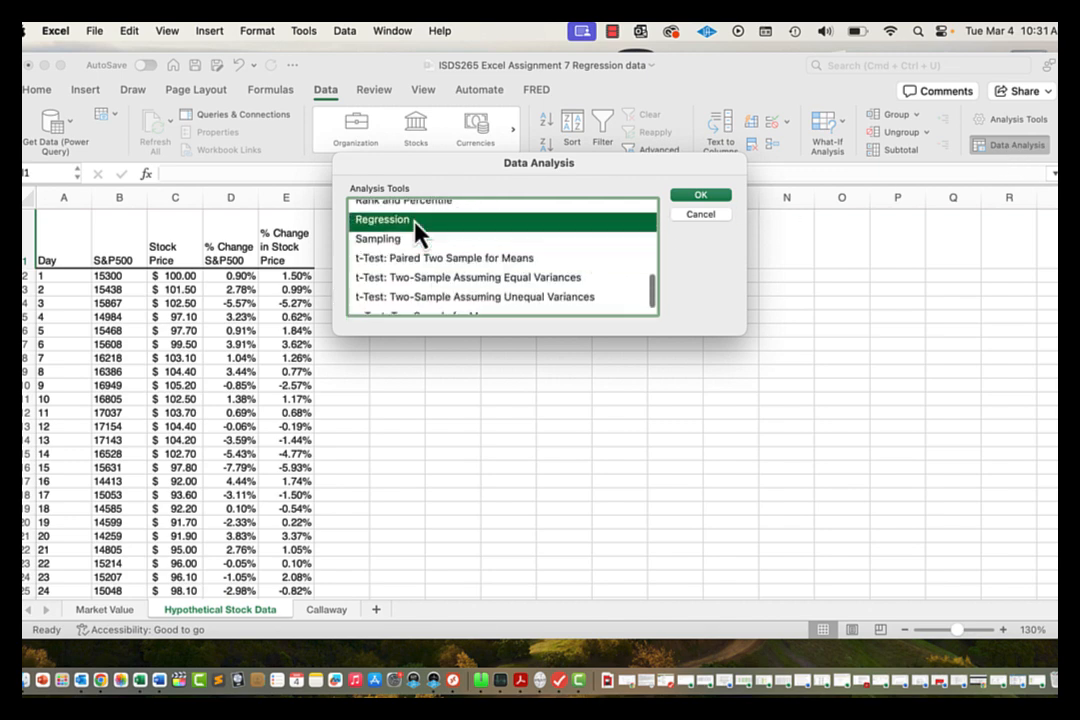
click(716, 196)
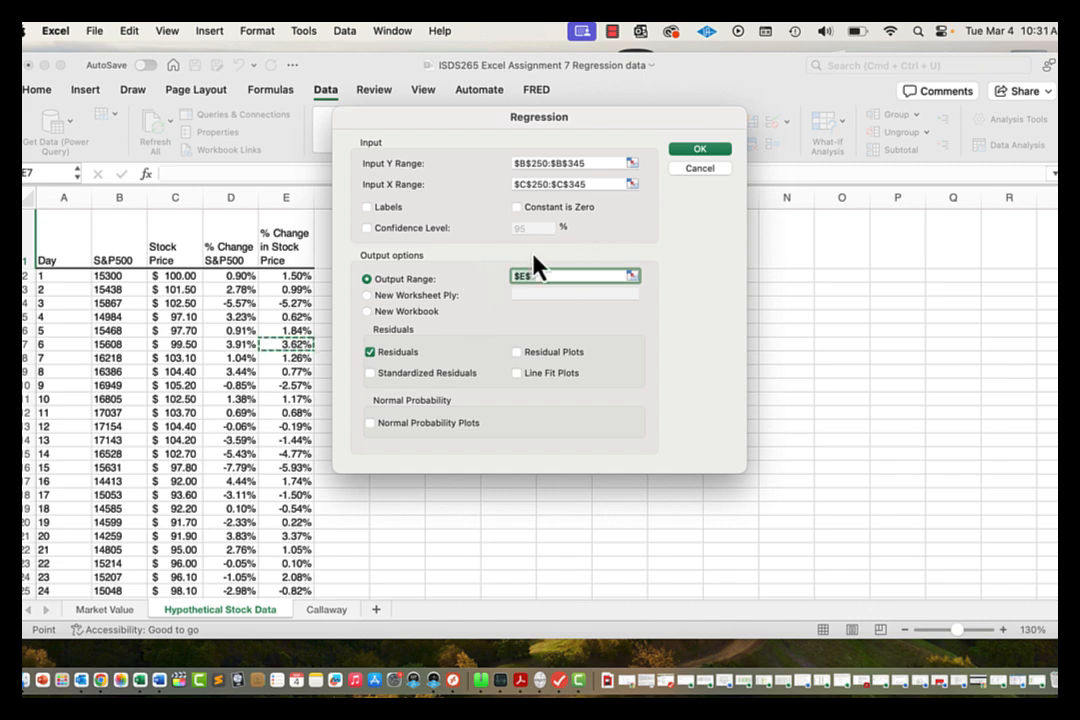
Set the regression's Input Y Range to the stock price percent changes including the header, $E$1:$E$126.
click(631, 163)
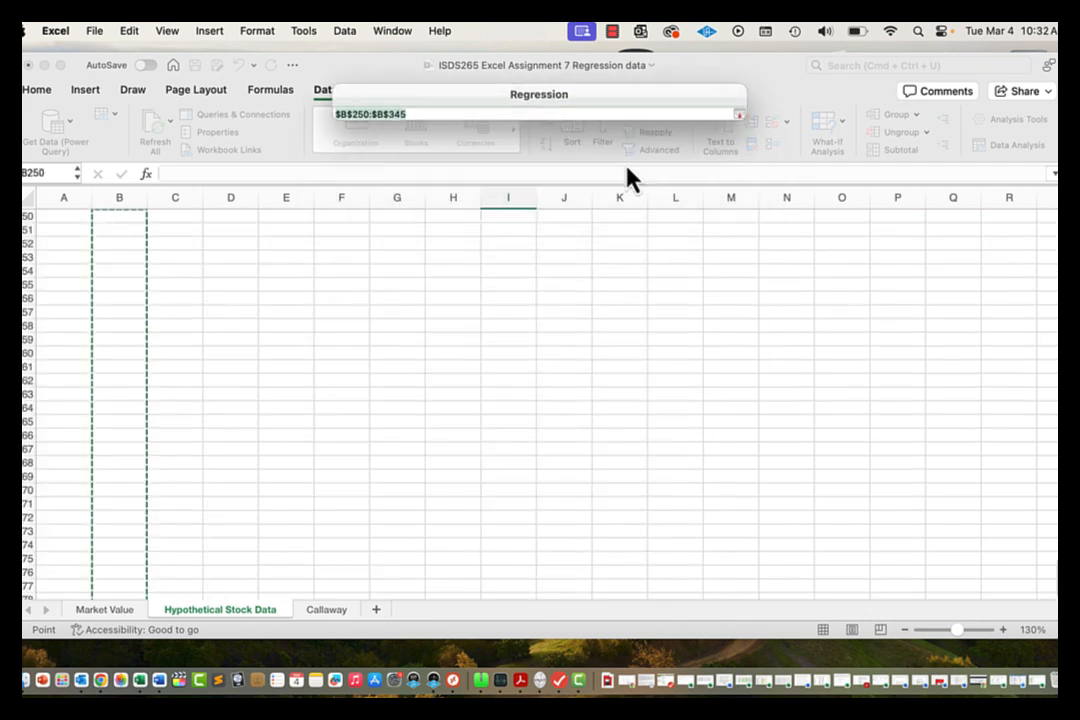
key(BackSpace)
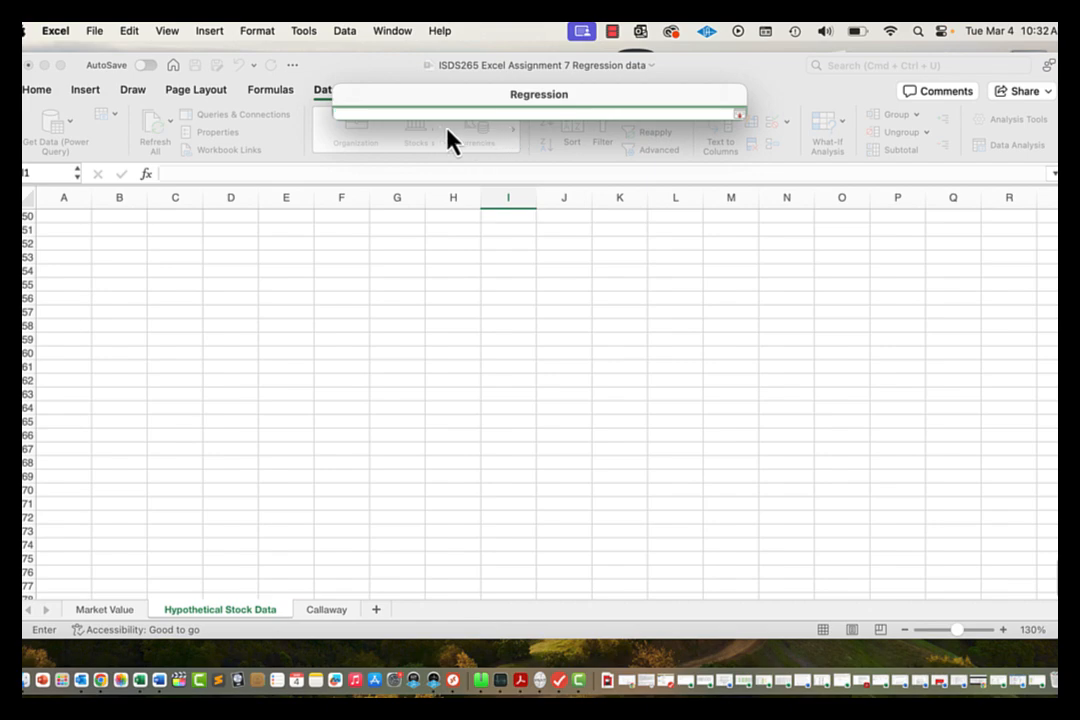
scroll(345, 250, up, 20)
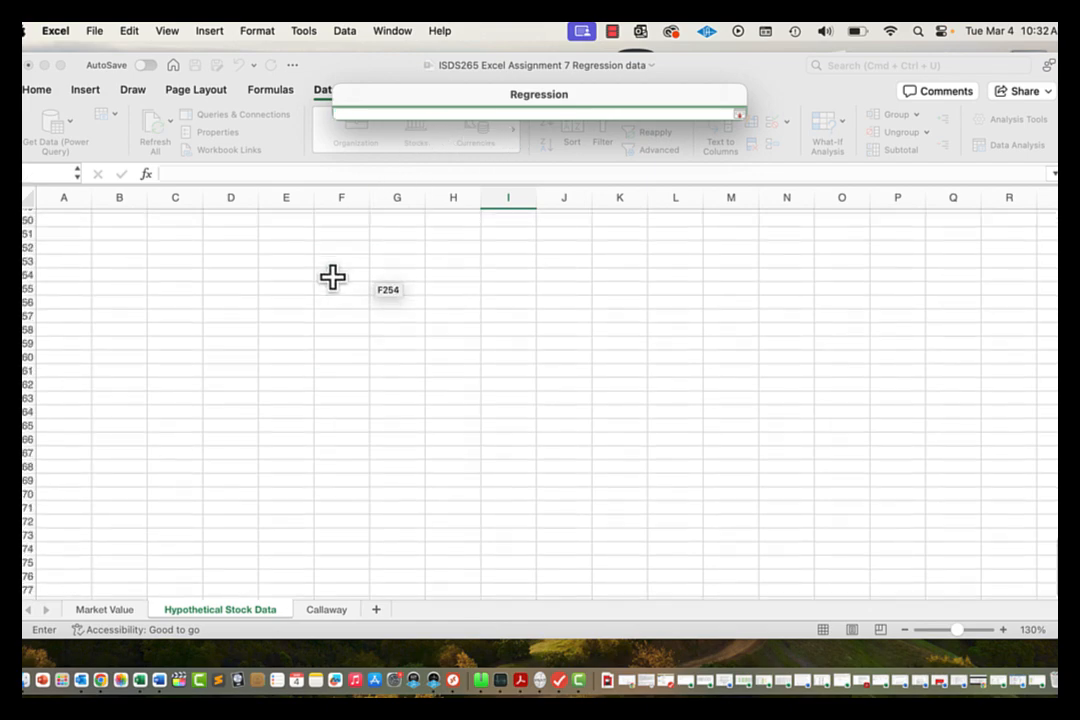
scroll(333, 277, up, 20)
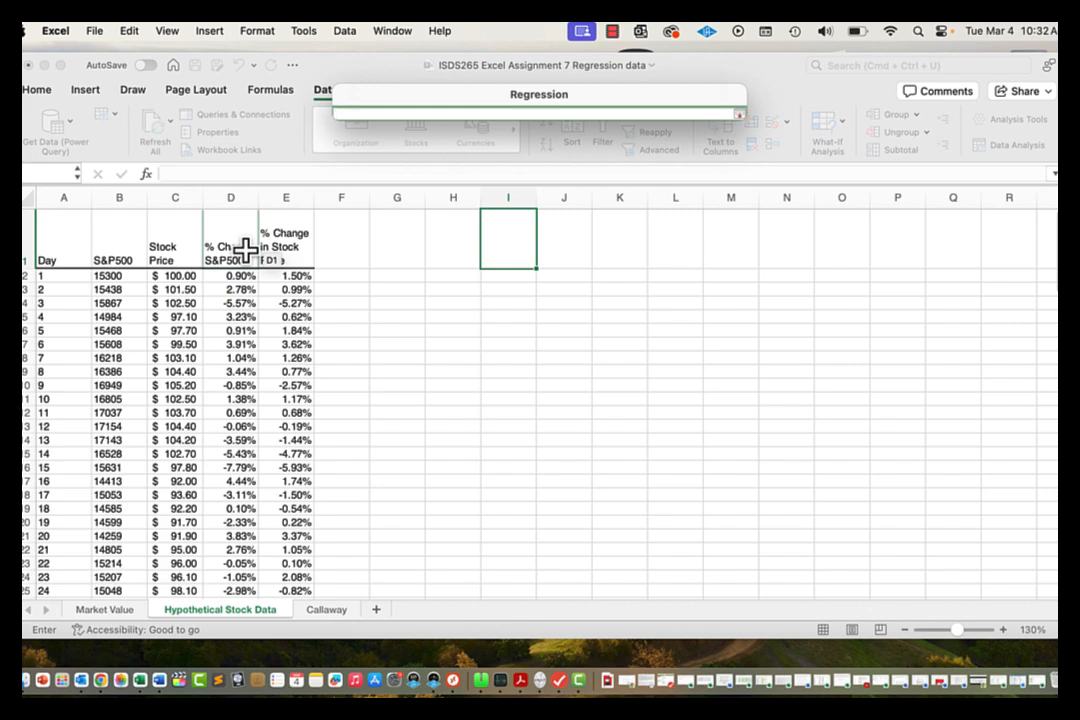
click(288, 258)
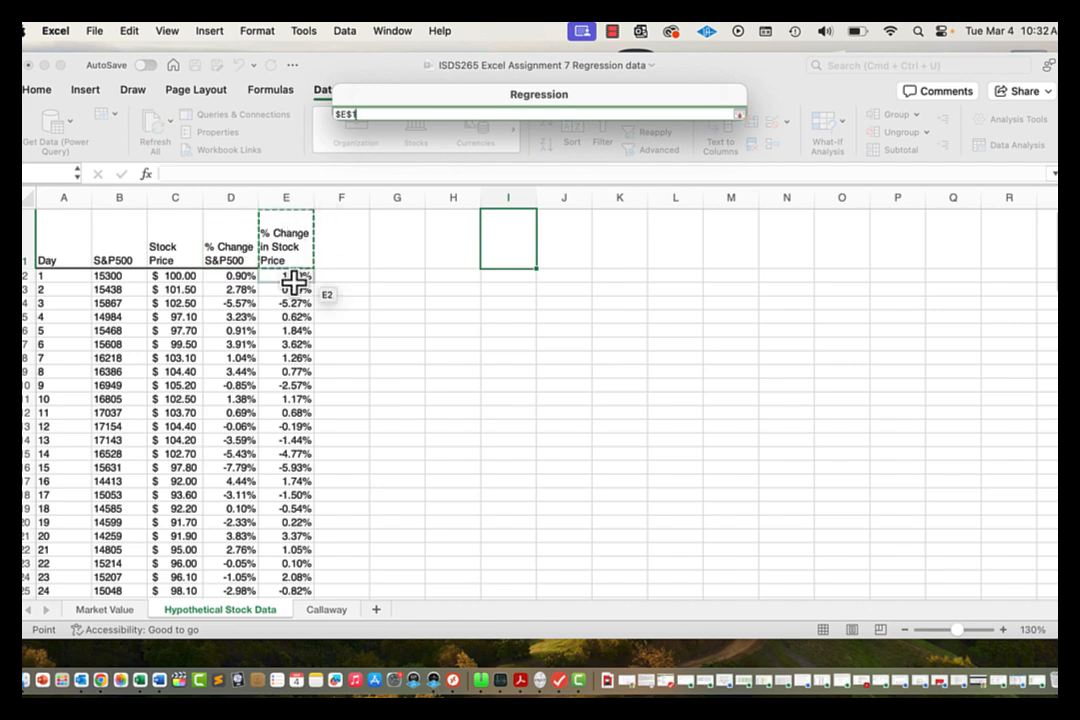
key(super+shift+Down)
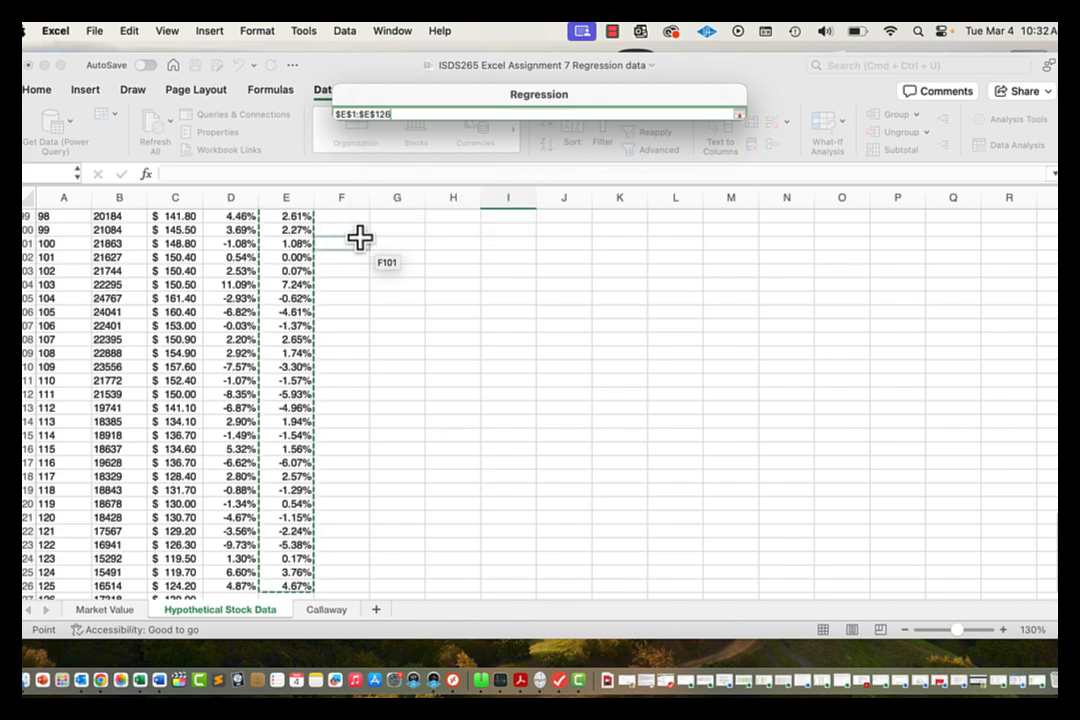
key(Return)
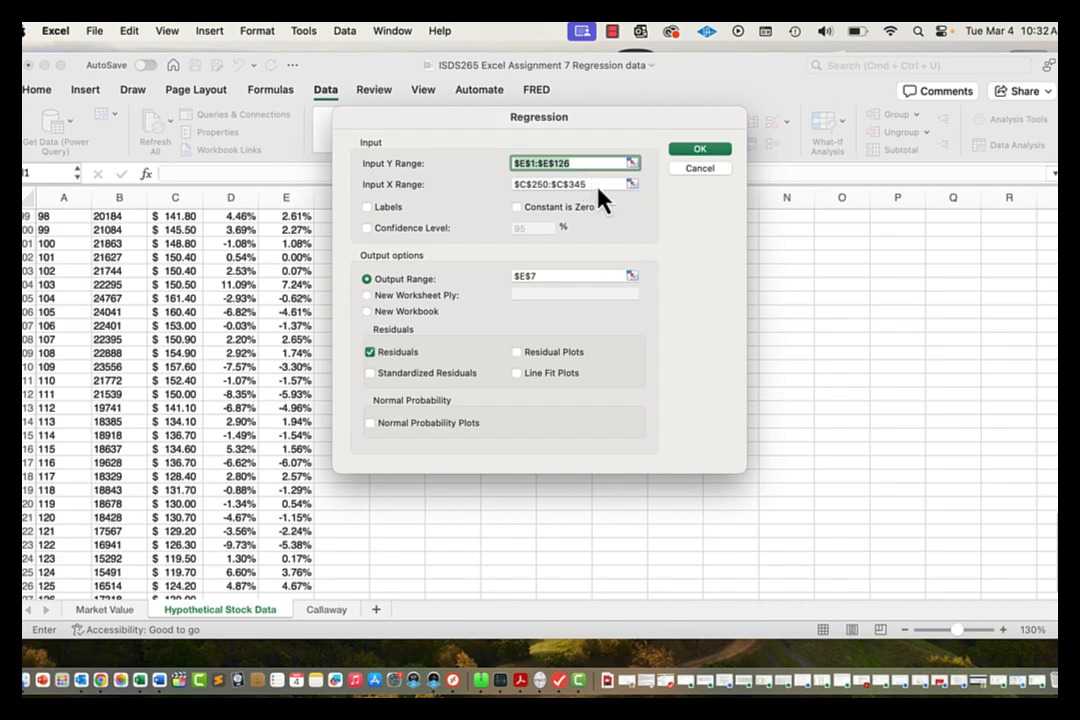
Set the Input X Range to the S&P500 percent changes including the header, $D$1:$D$126, and enable Labels.
drag(600, 187, 505, 184)
key(BackSpace)
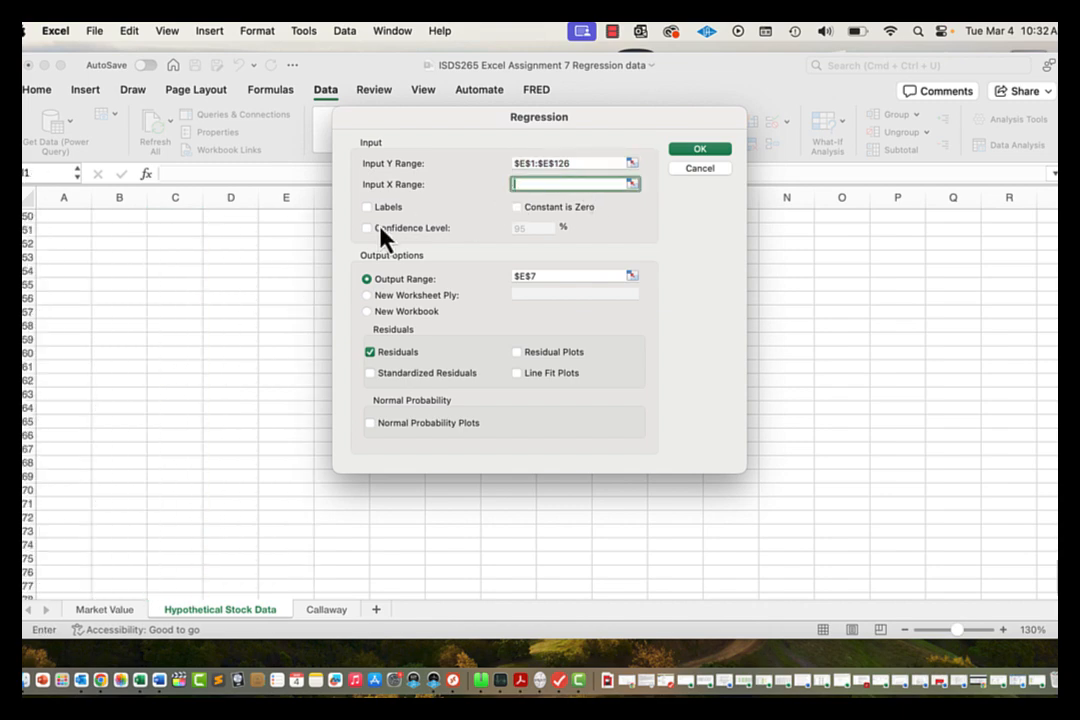
scroll(259, 249, down, 4)
scroll(259, 249, up, 20)
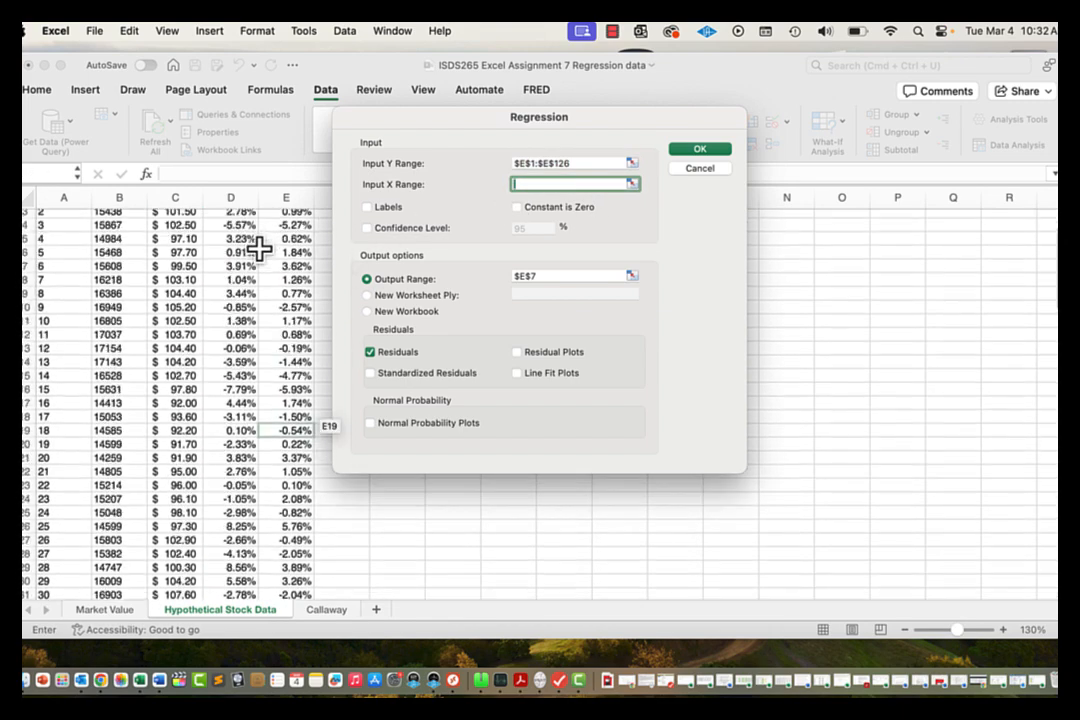
click(232, 249)
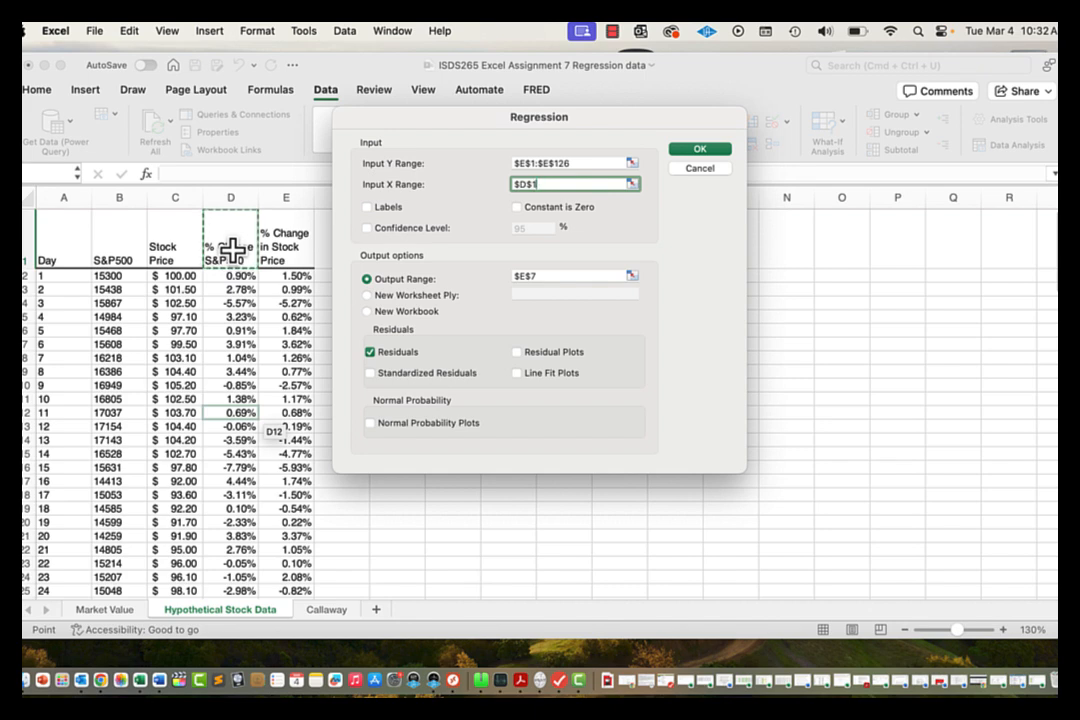
key(super+shift+Down)
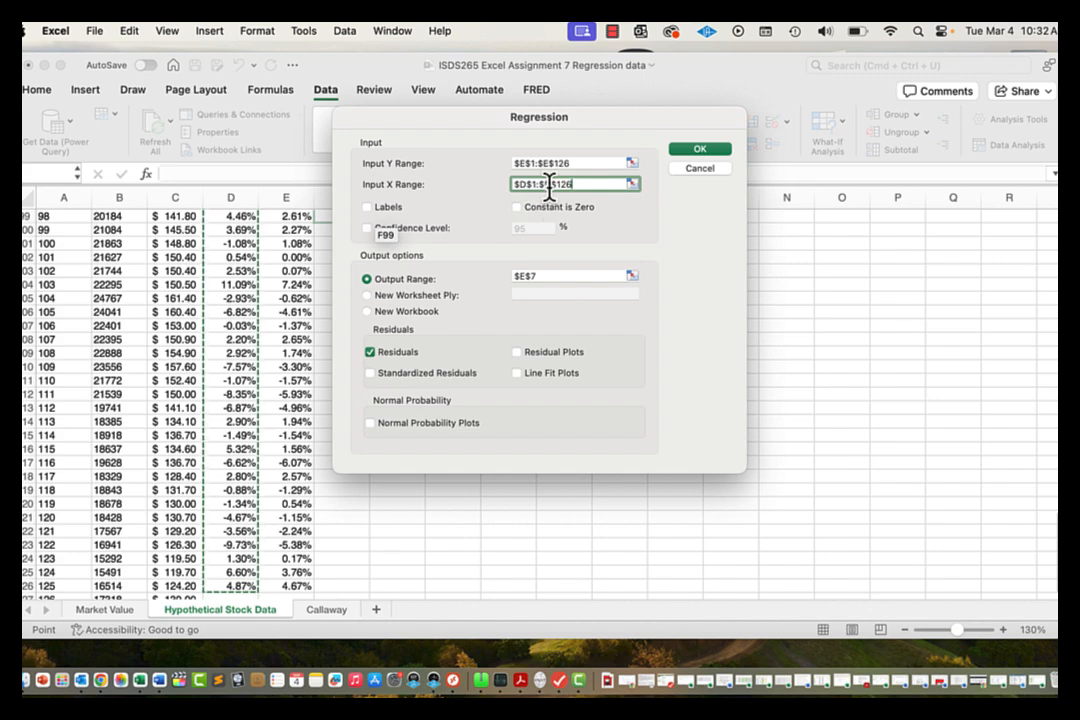
click(366, 207)
Set the regression's output range to cell $H$2 on the same sheet.
drag(472, 121, 716, 126)
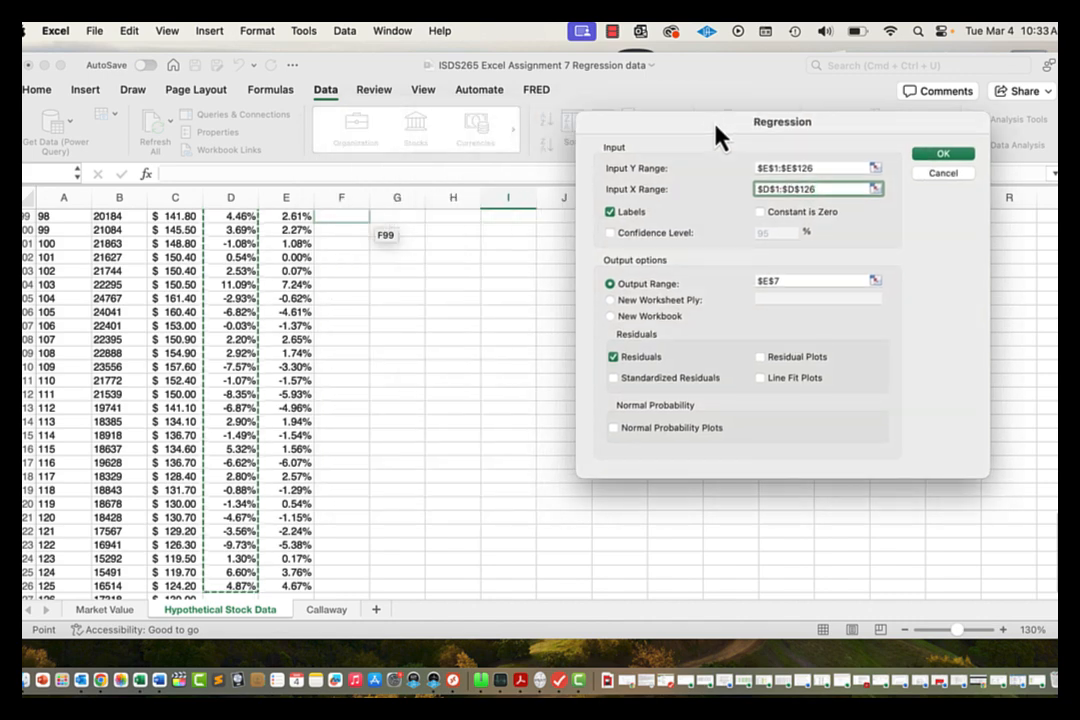
click(785, 283)
scroll(557, 369, up, 3)
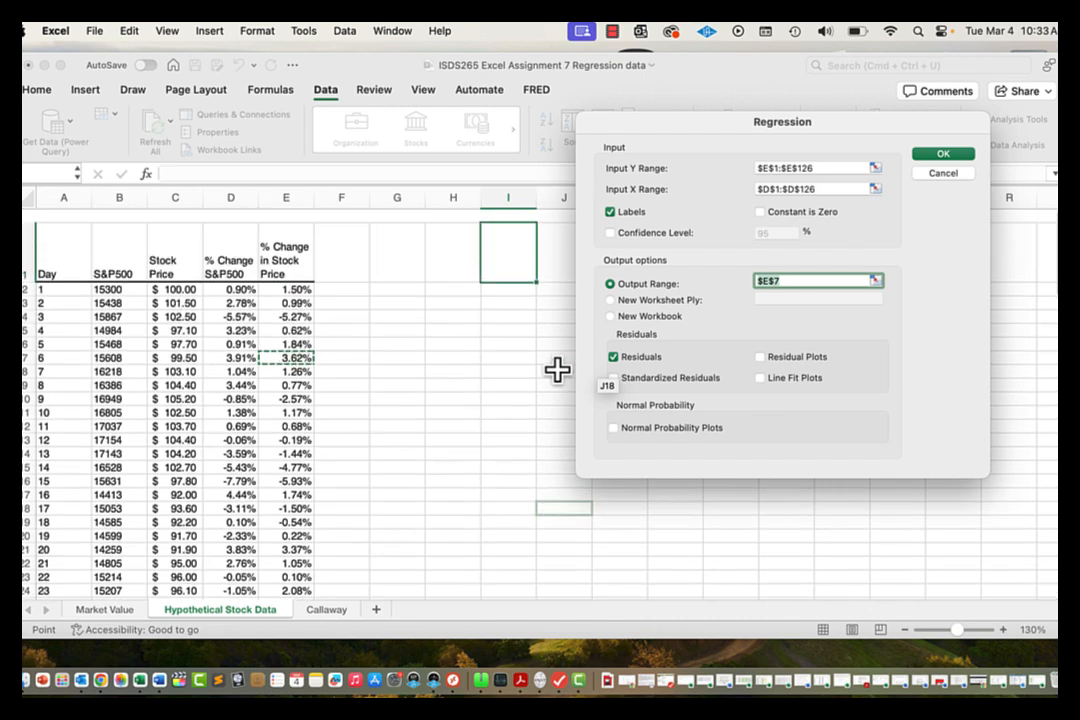
click(452, 276)
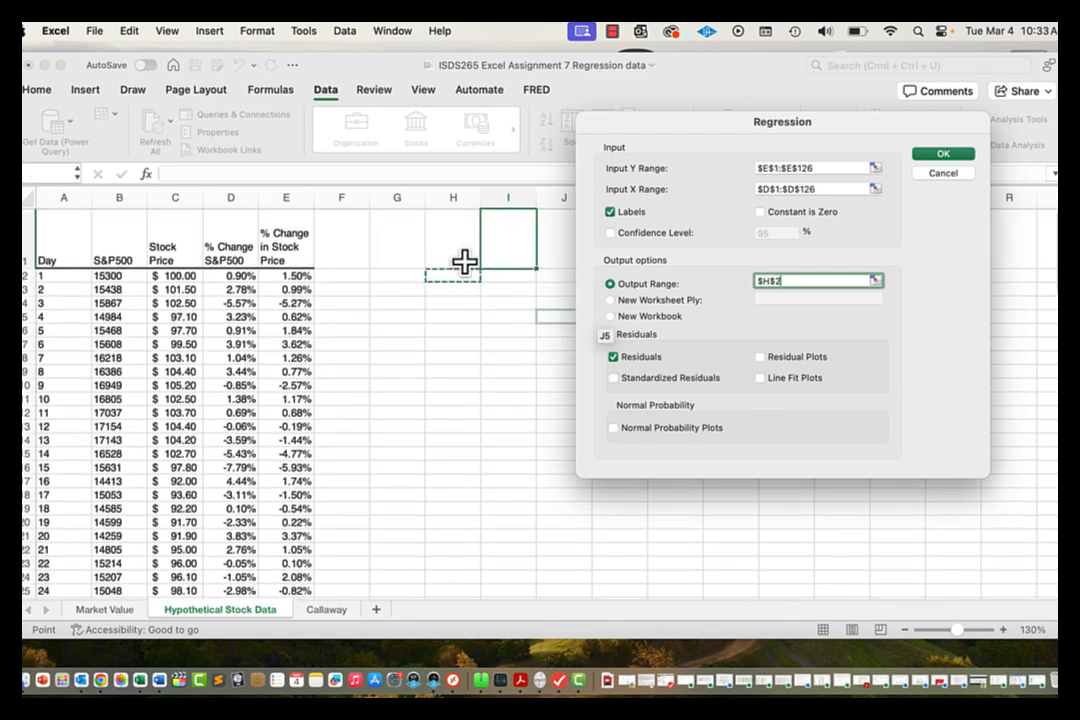
Turn off the Residuals option, run the regression and bring its summary output into view.
click(612, 356)
click(618, 358)
click(615, 362)
click(946, 157)
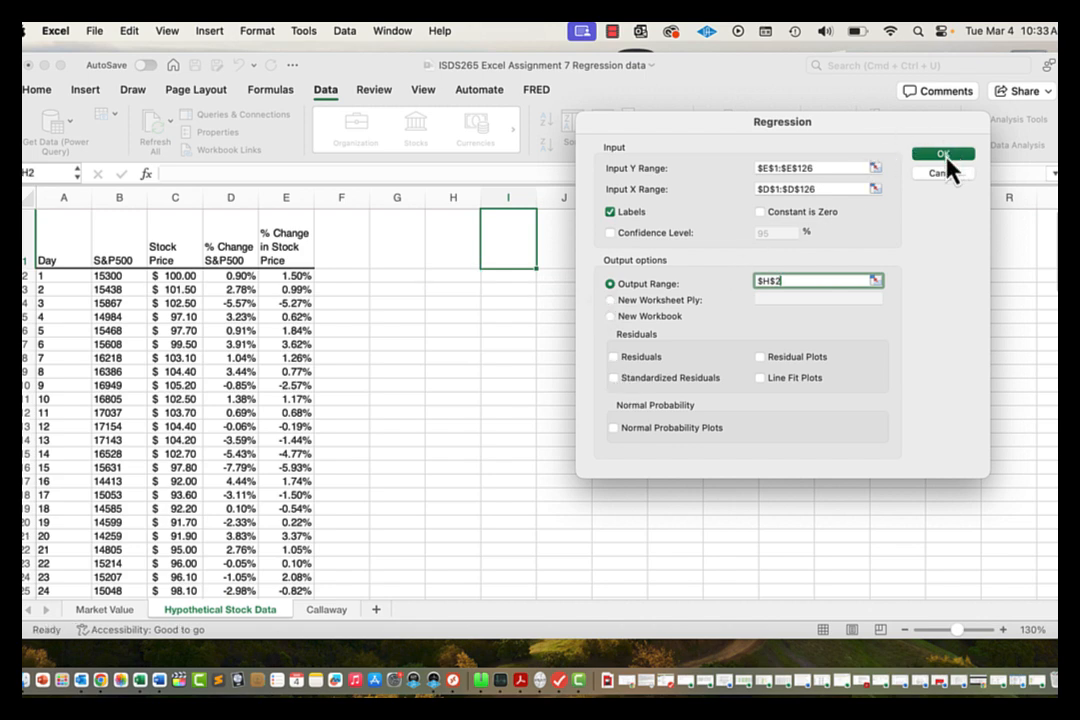
click(946, 157)
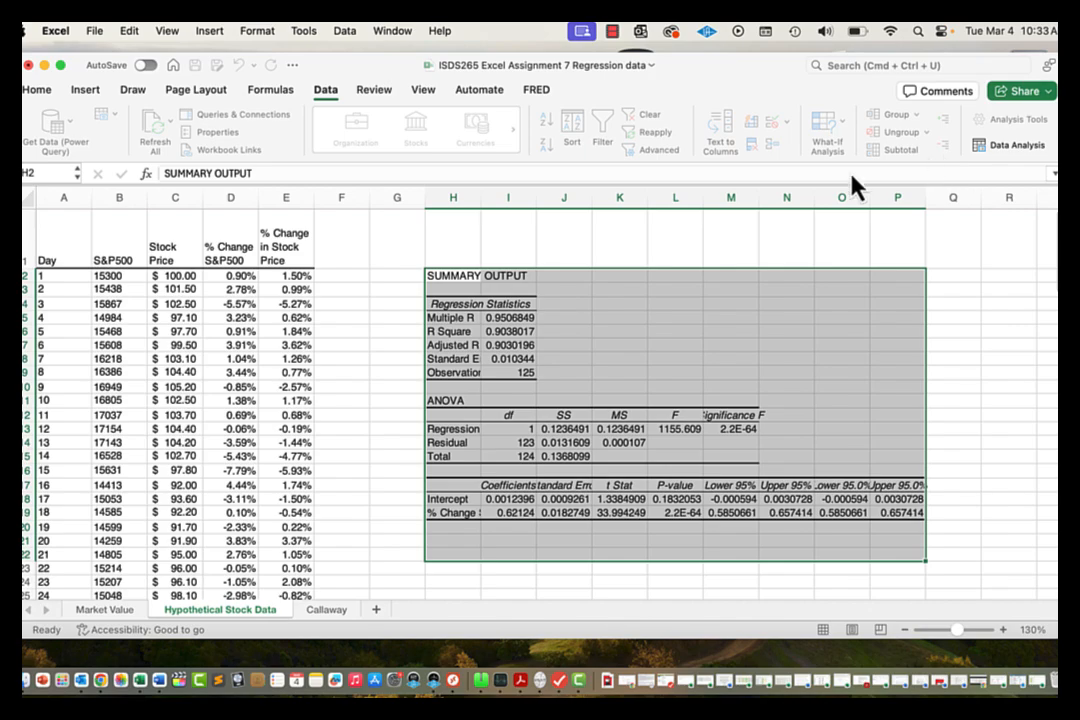
click(647, 241)
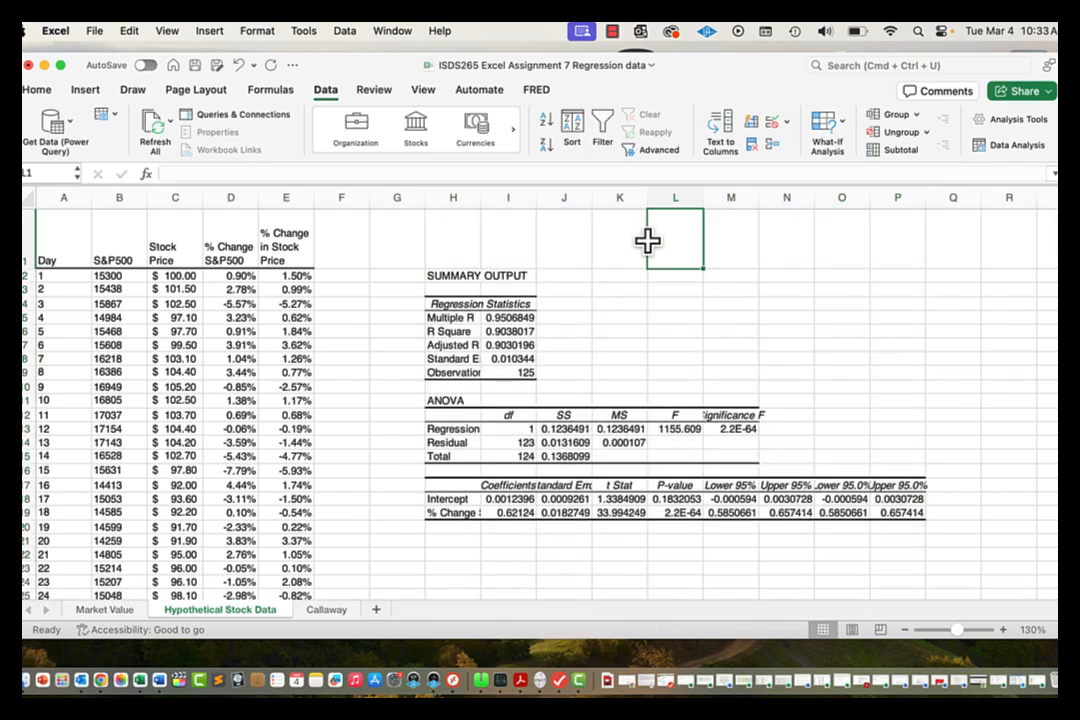
scroll(647, 241, right, 3)
scroll(647, 241, down, 1)
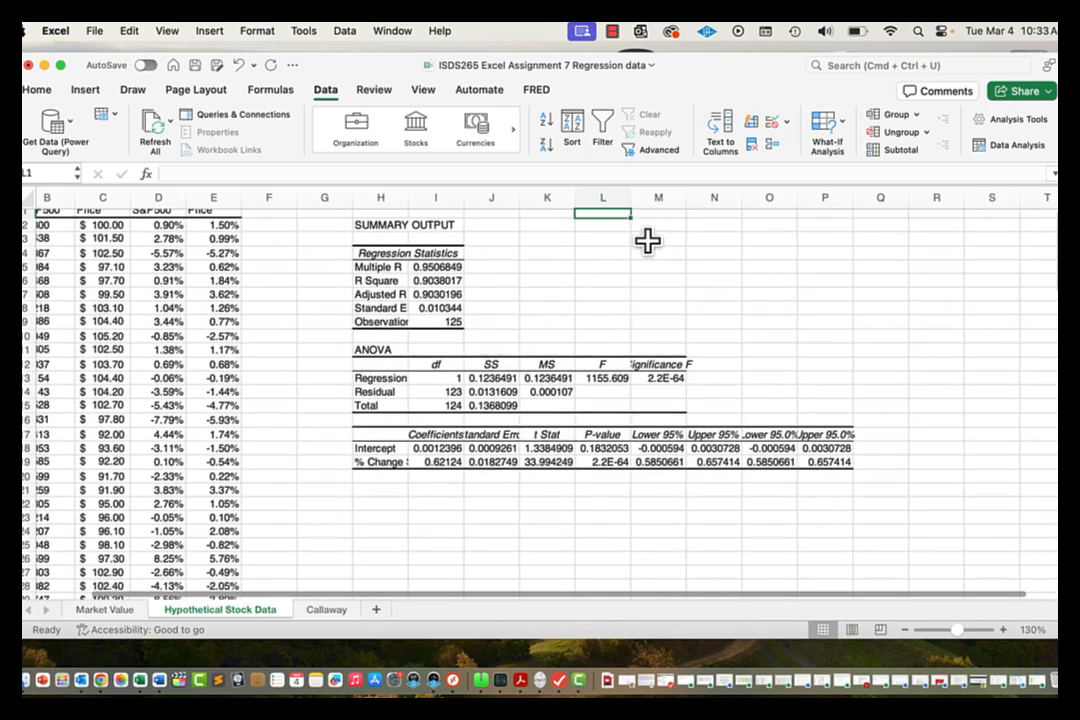
Widen column H so the regression output's row labels show in full.
scroll(647, 241, down, 3)
scroll(647, 241, right, 2)
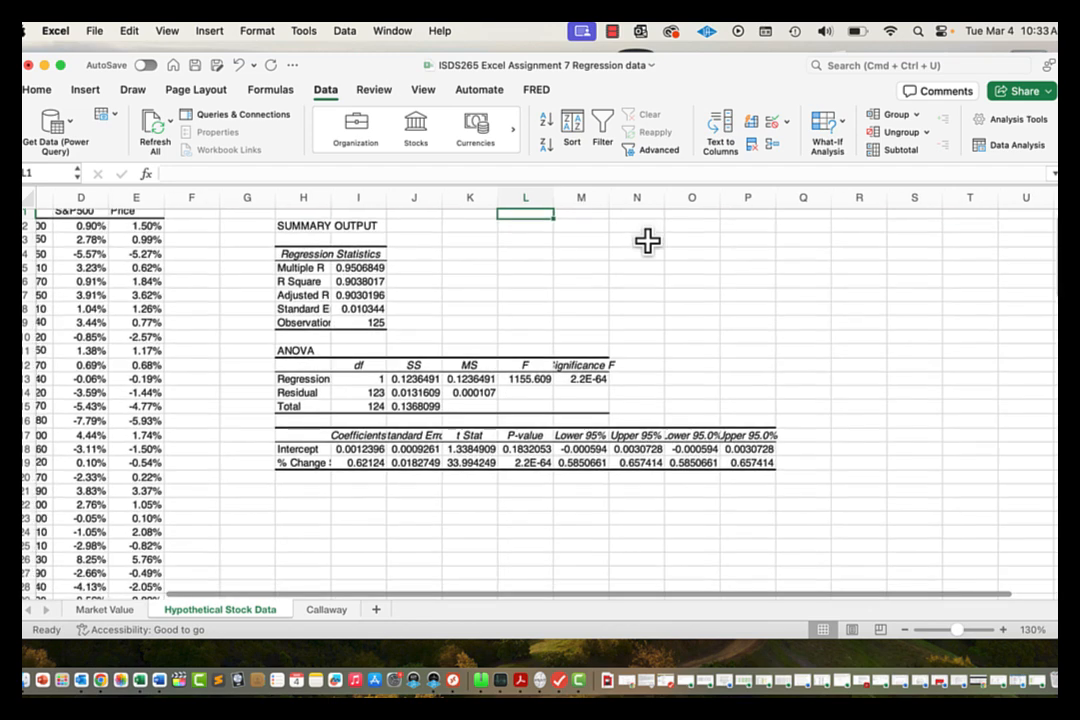
scroll(647, 241, up, 2)
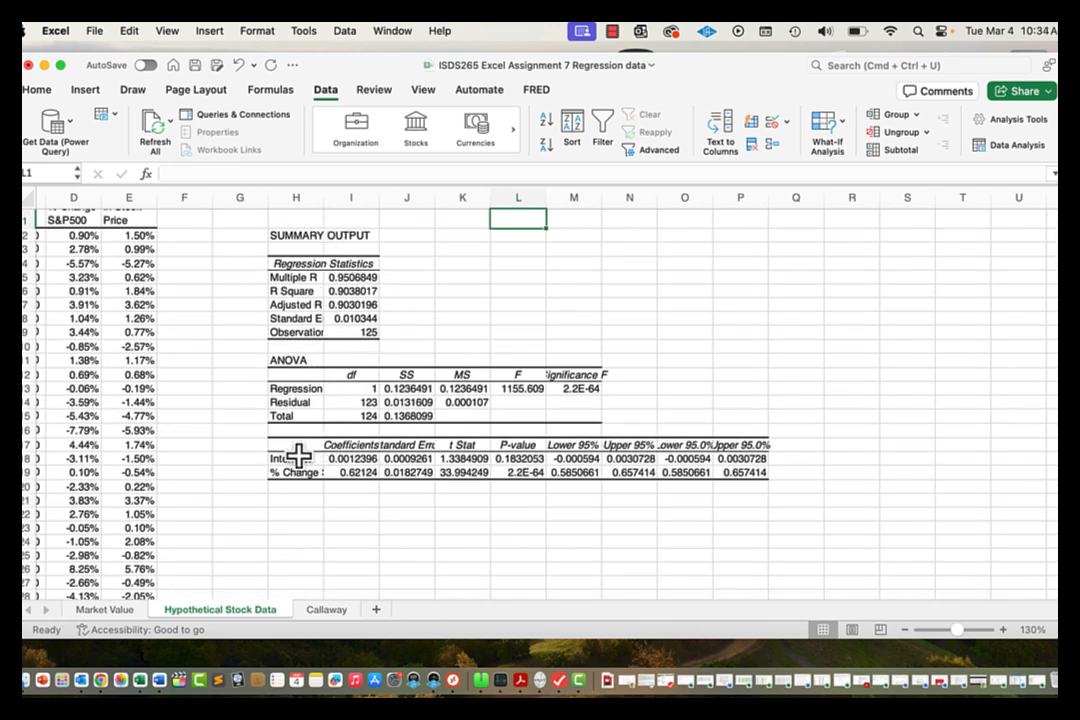
drag(324, 196, 364, 196)
click(388, 502)
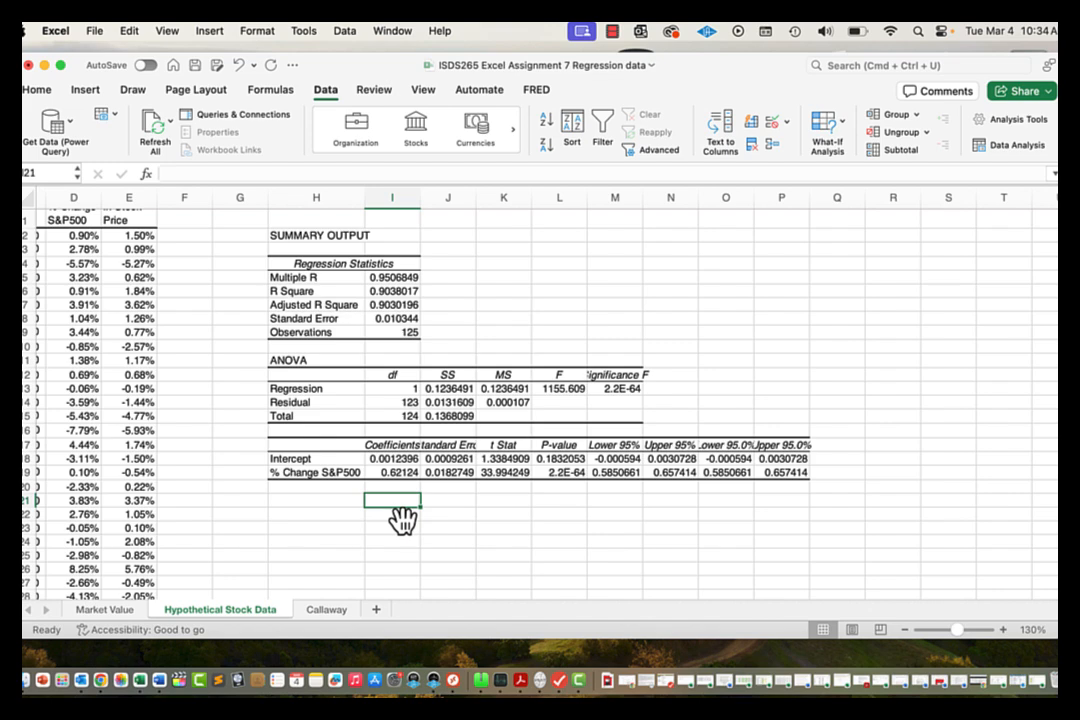
Fill the % Change S&P500 coefficient cell I19 with a light green theme color.
click(380, 459)
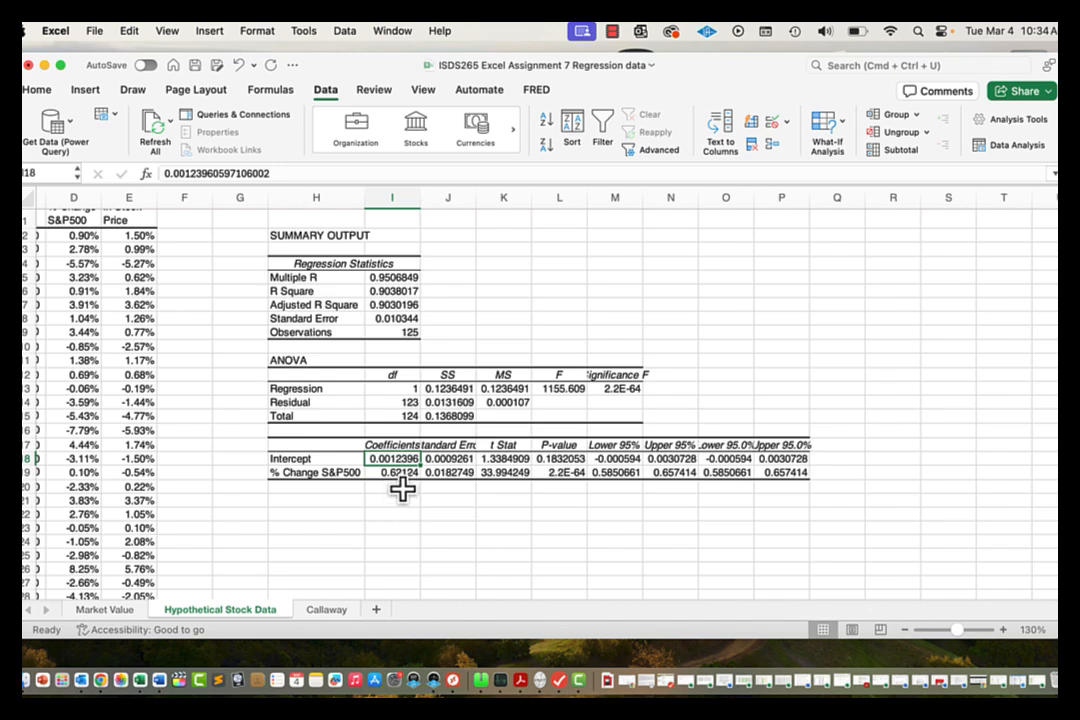
click(404, 474)
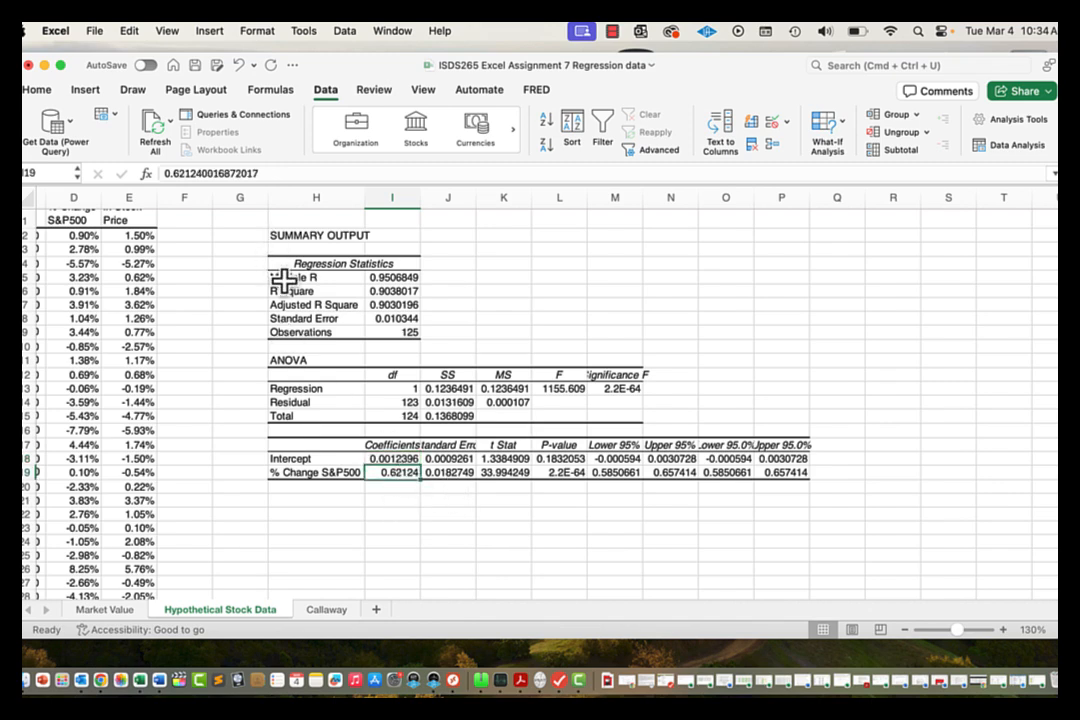
click(38, 90)
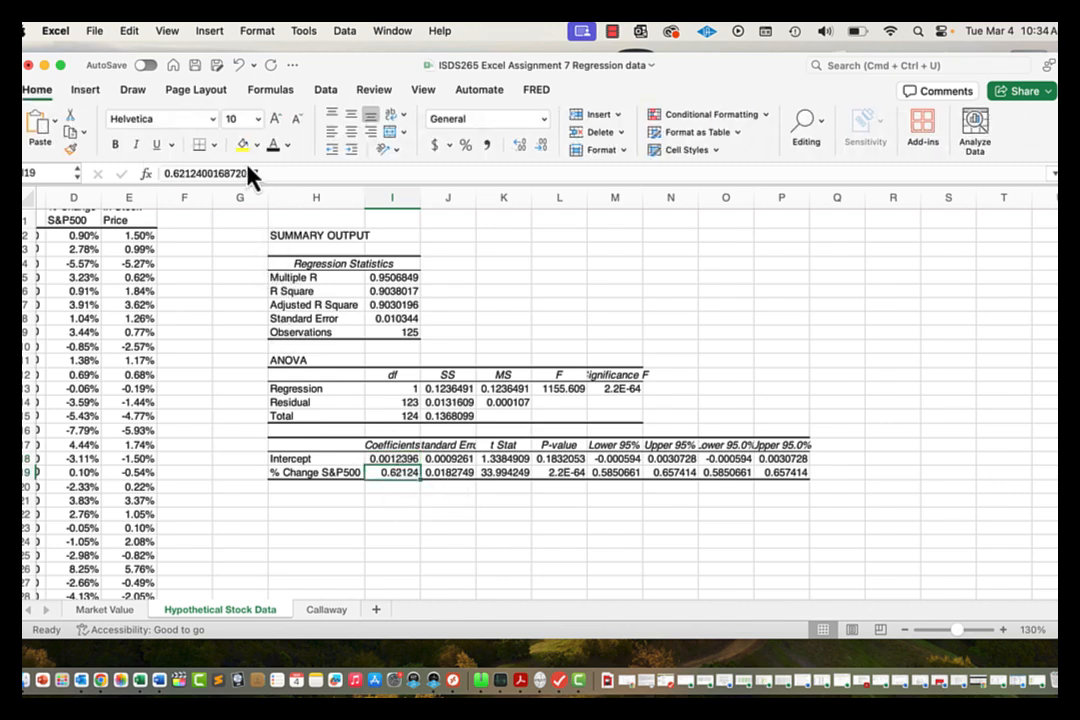
click(257, 145)
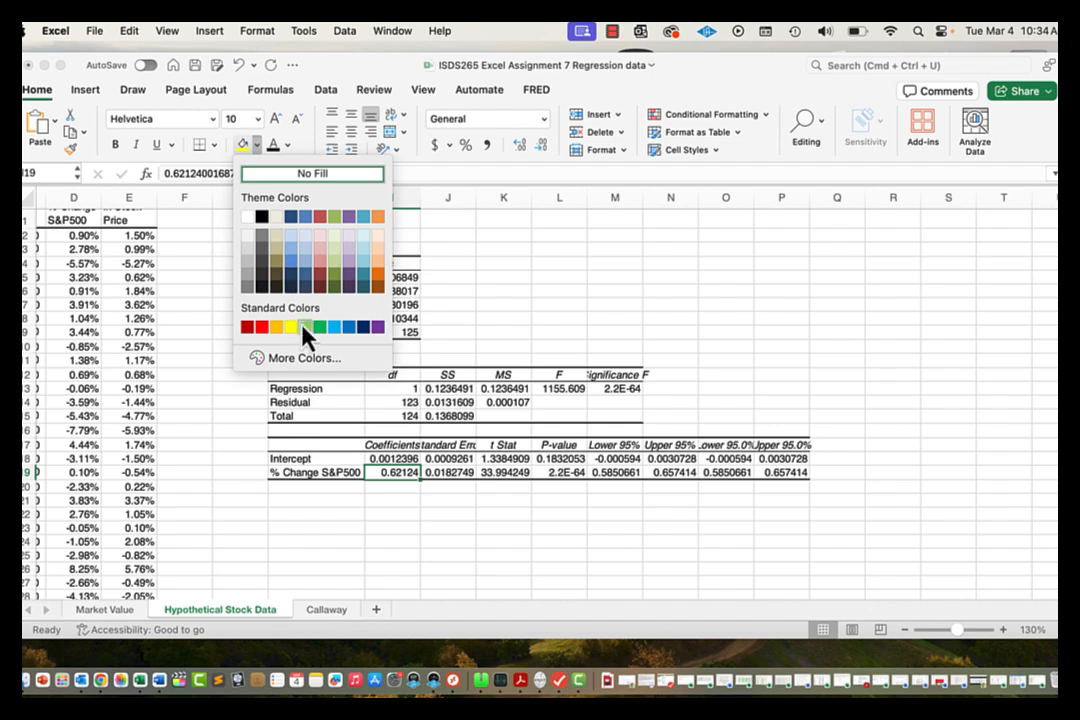
click(338, 251)
click(390, 512)
click(395, 479)
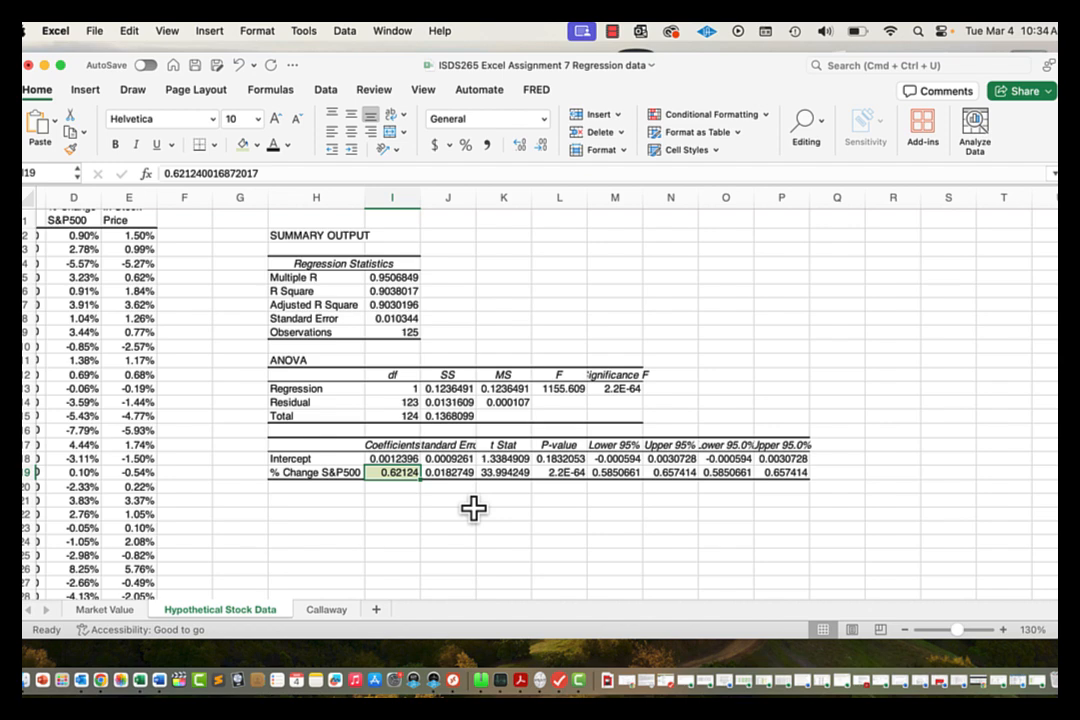
Widen column J to fit the Standard Error heading and widen column L to show more digits of the p-values.
key(Right)
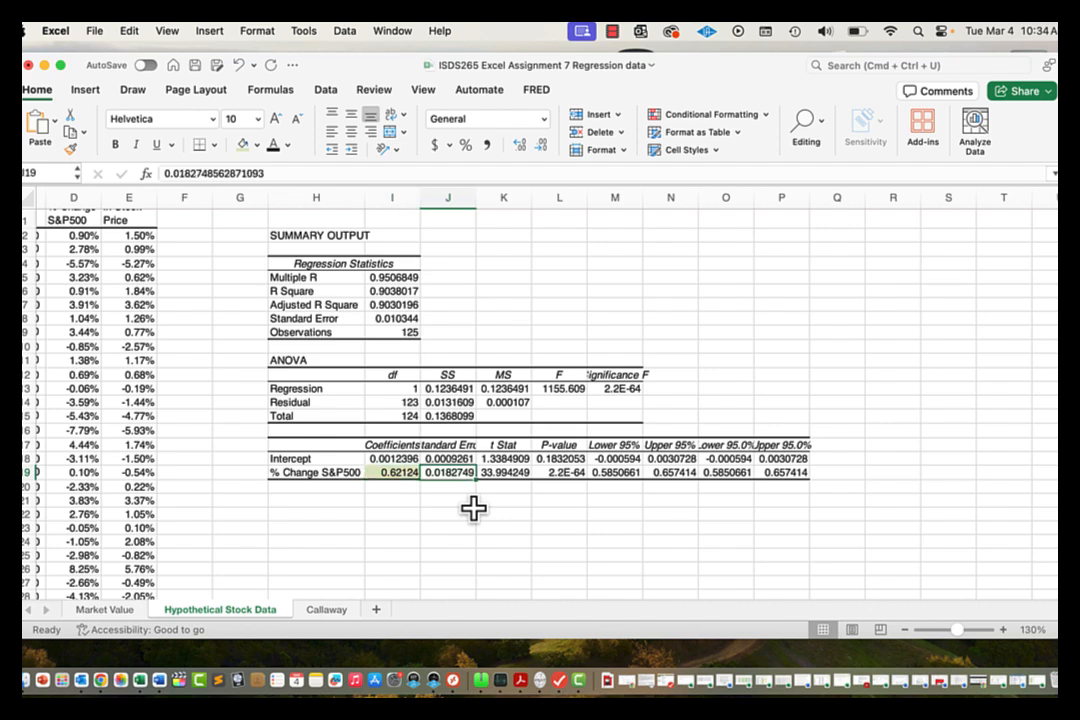
drag(476, 198, 519, 213)
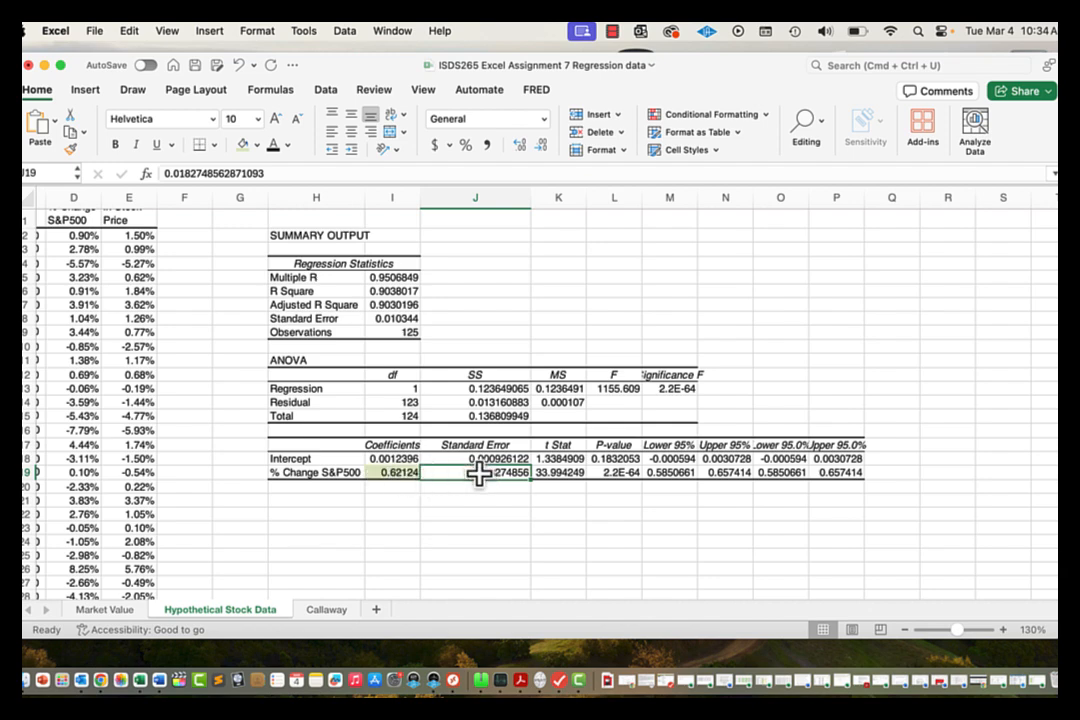
click(388, 475)
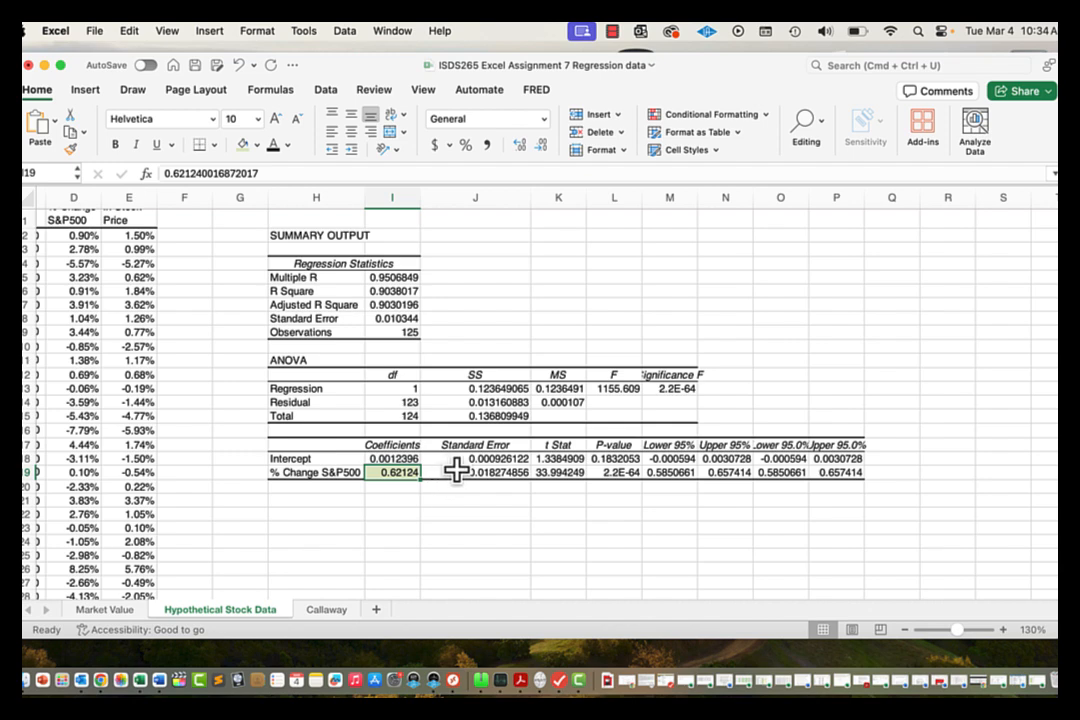
click(500, 474)
click(531, 475)
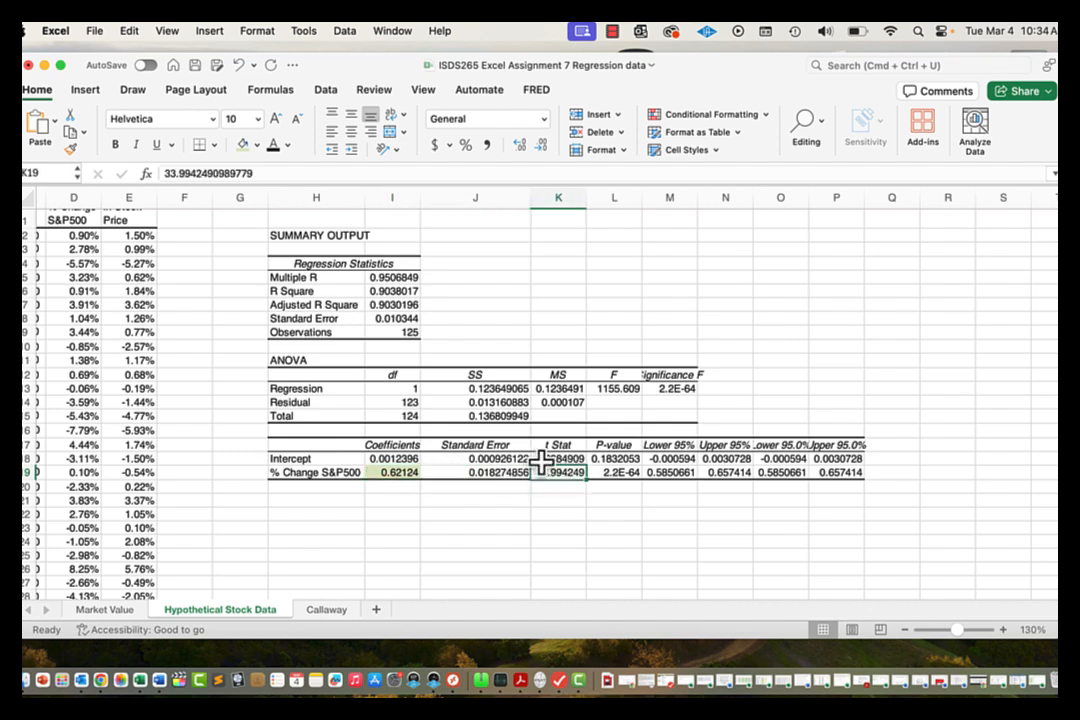
drag(640, 198, 669, 199)
click(638, 472)
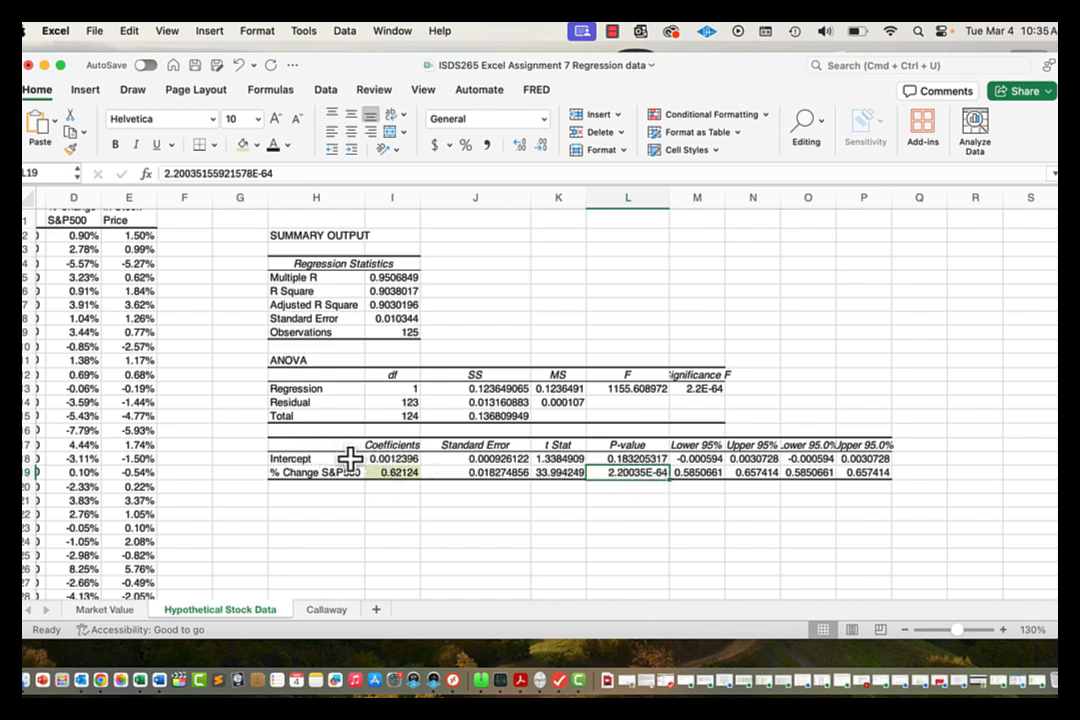
Examine the Intercept and % Change S&P500 rows from coefficient to p-value, focusing on the slope's t statistic.
drag(347, 458, 601, 465)
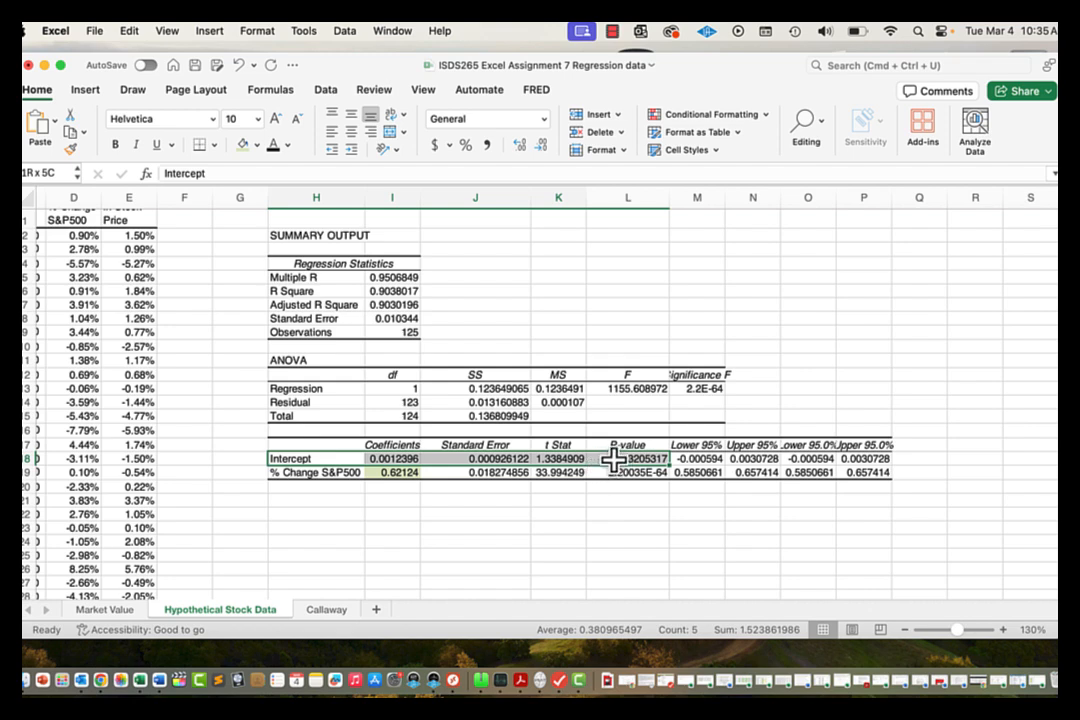
drag(352, 474, 628, 478)
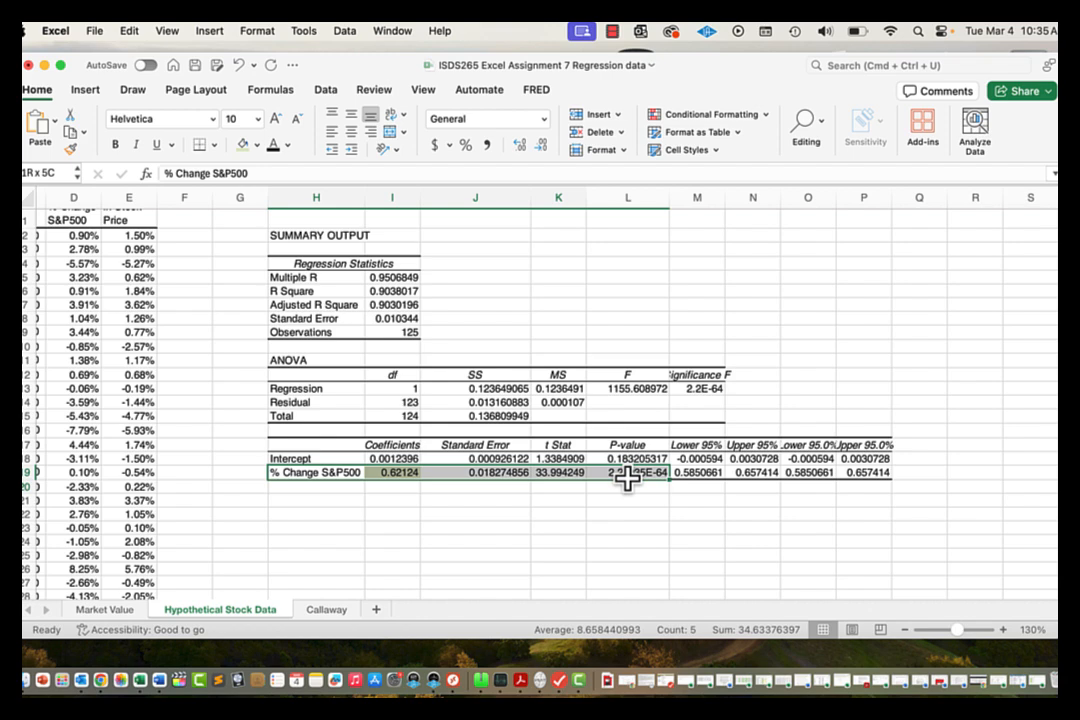
drag(628, 478, 626, 480)
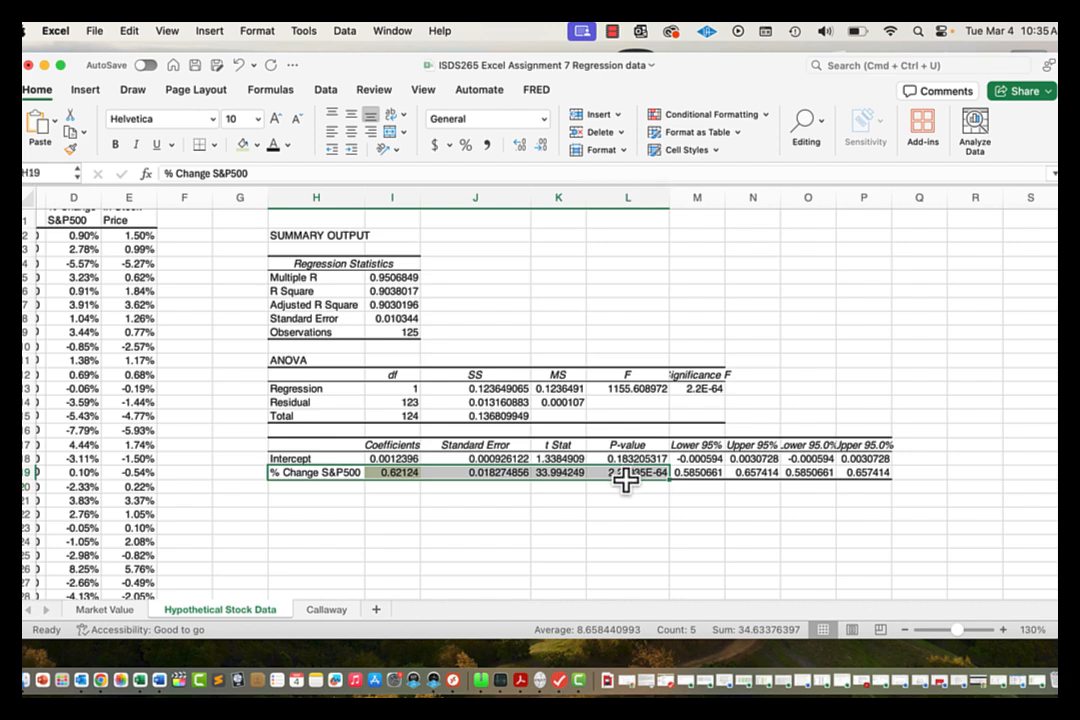
click(563, 472)
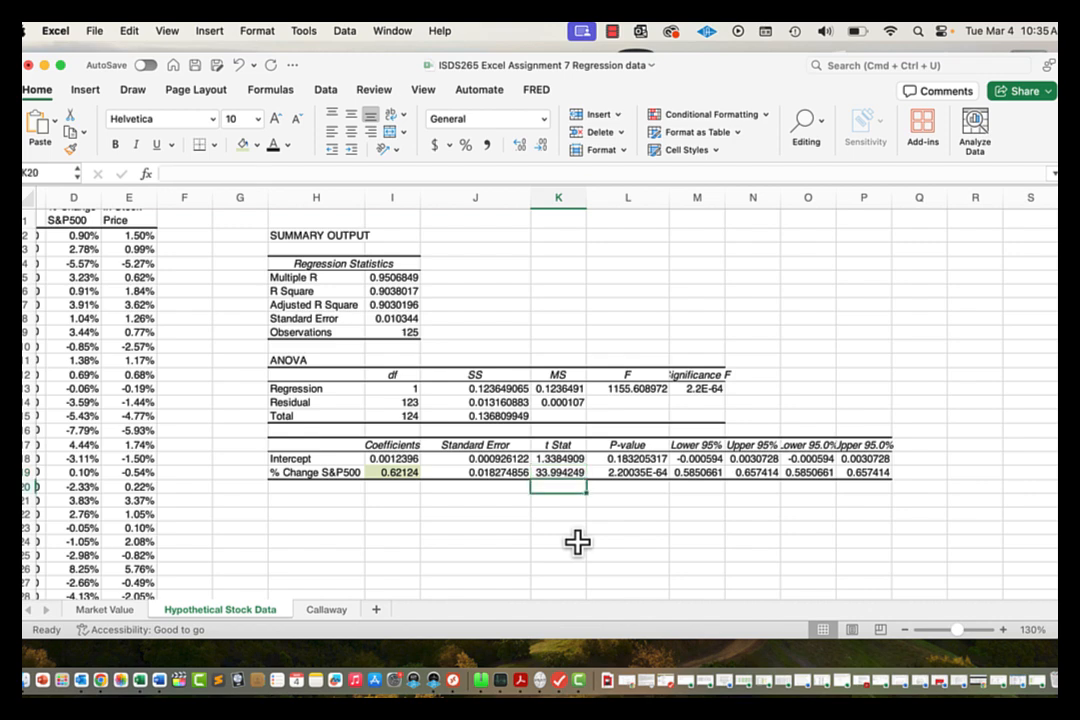
key(Down)
key(Up)
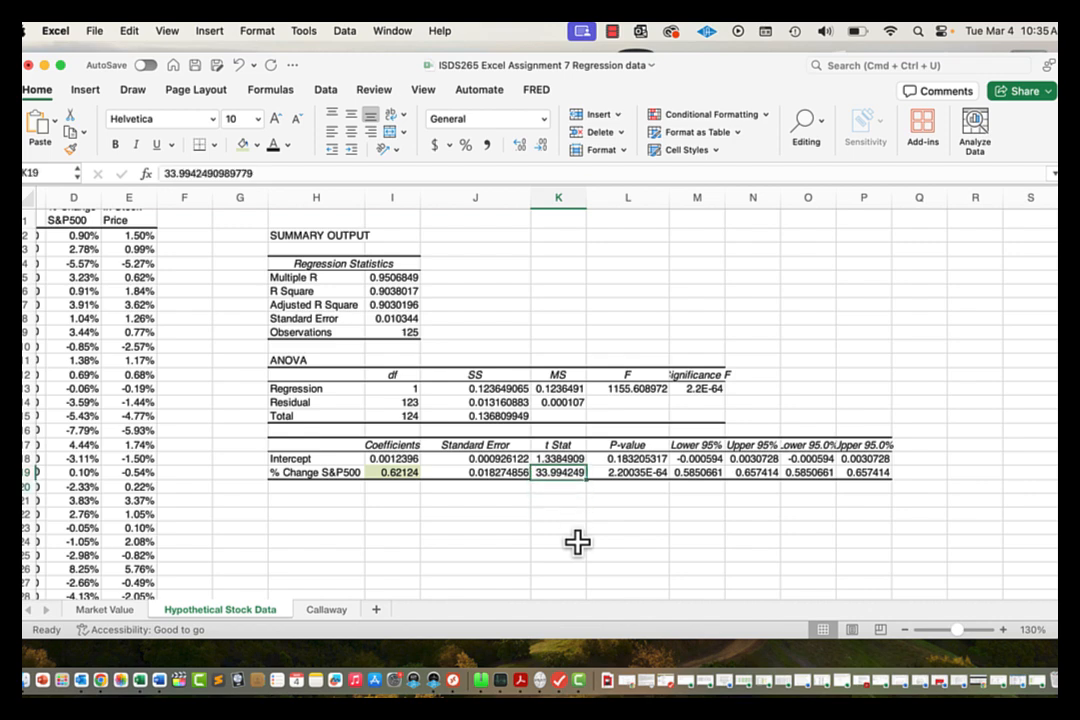
key(Up)
Calculate the slope's t statistic in cell K21 with the formula =(I19-0)/J19.
key(Down)
key(Down)
key(Down)
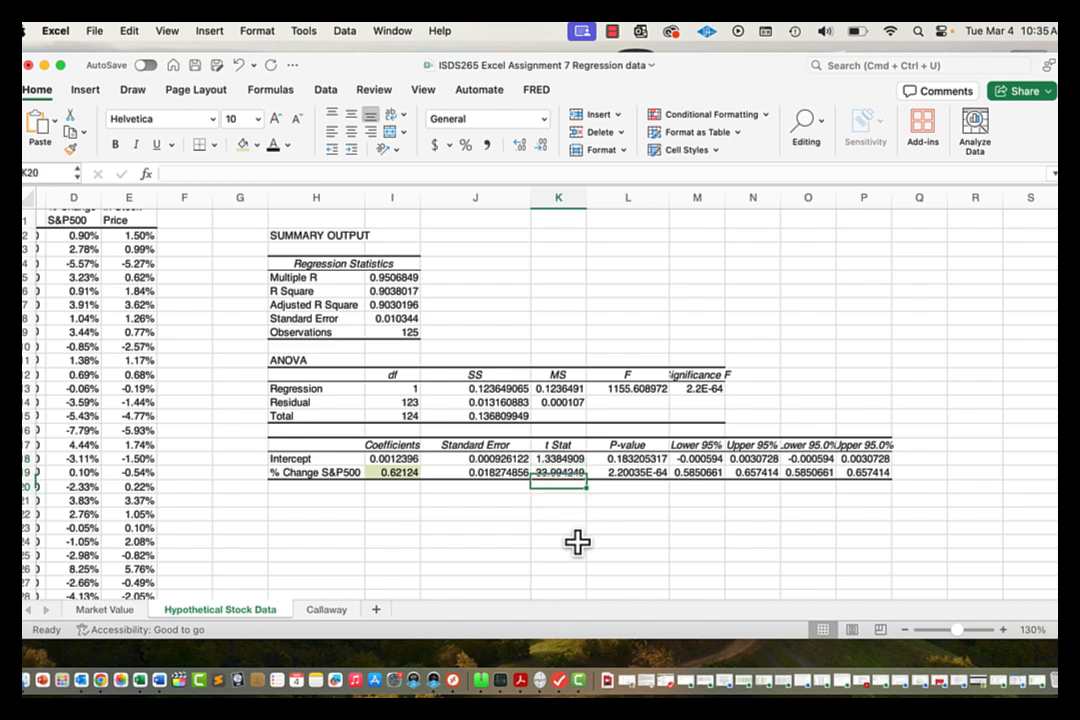
text(=()
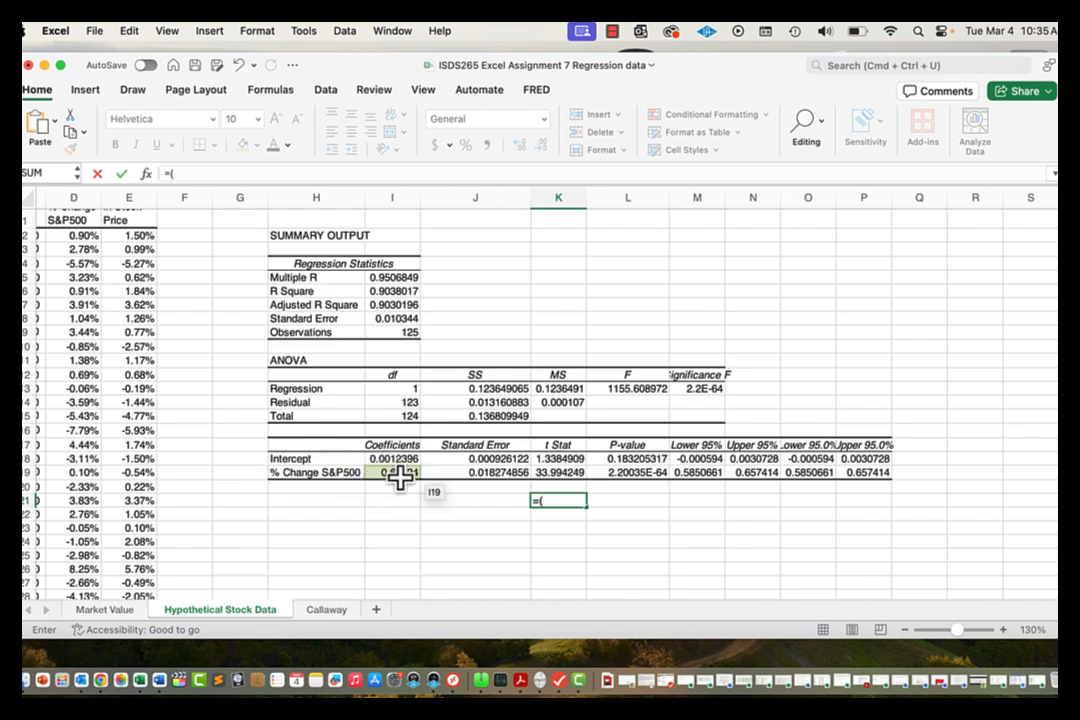
click(397, 476)
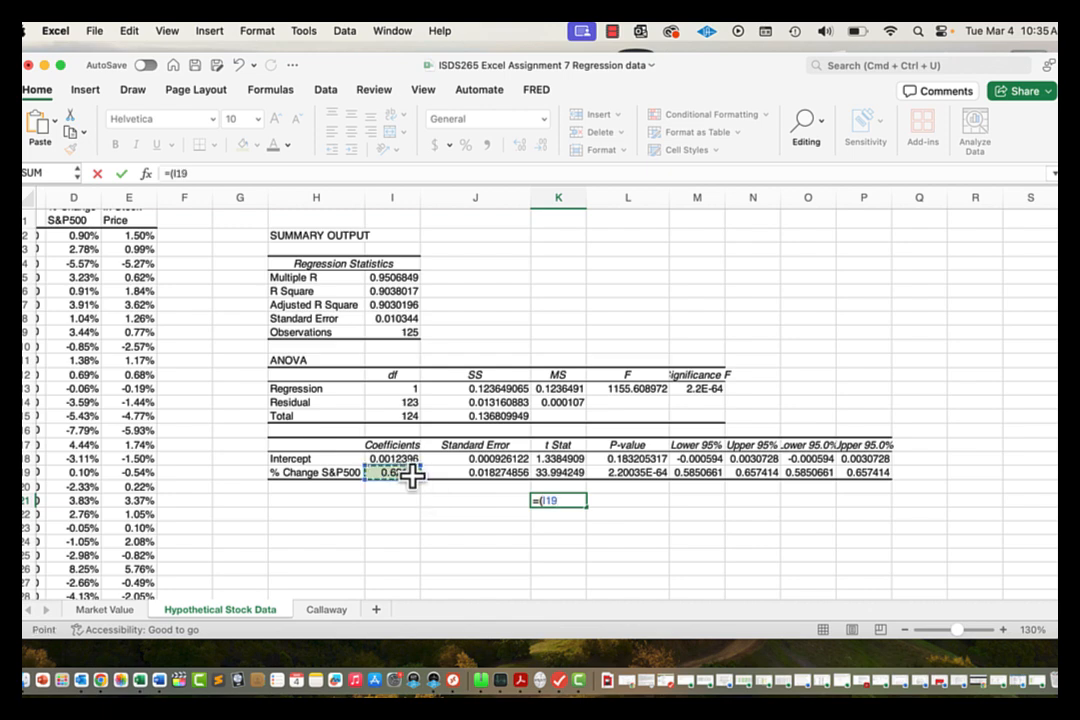
text(-)
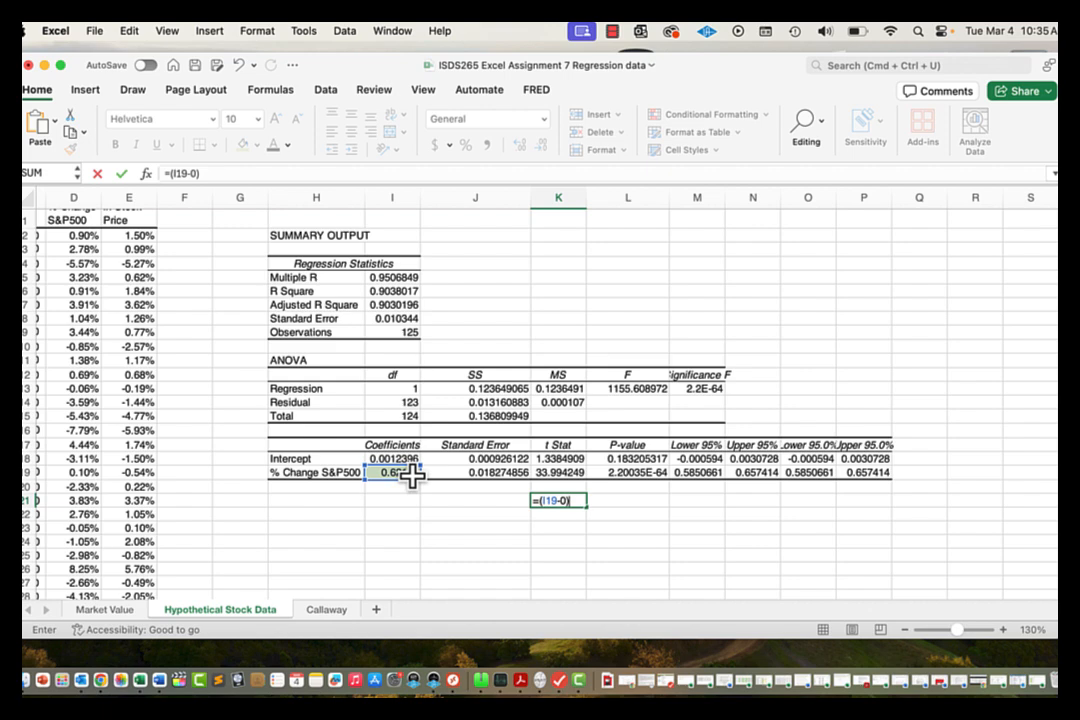
text(0)/)
click(446, 475)
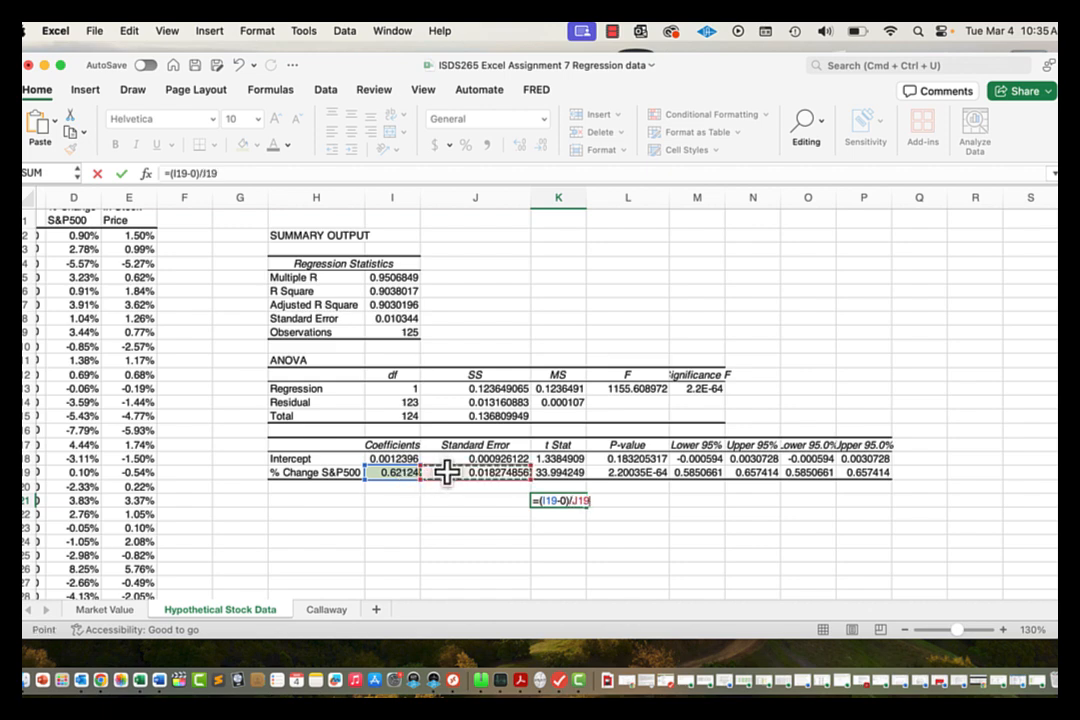
key(Return)
key(Up)
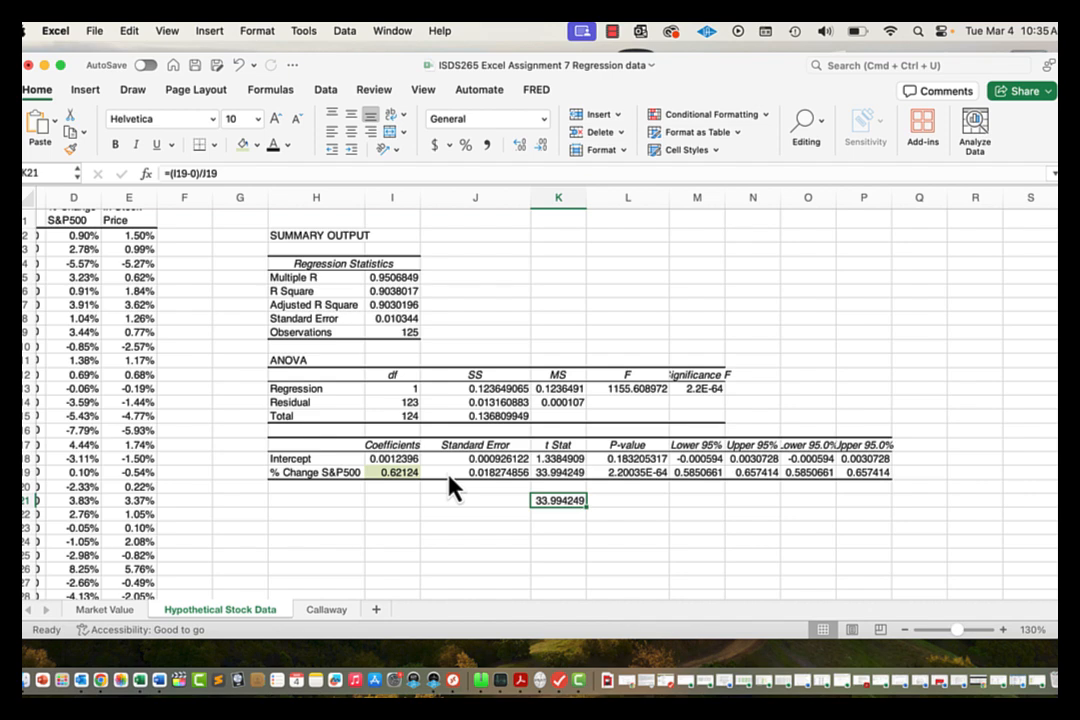
Calculate the slope's two-tailed p-value in cell L21 with the formula =T.DIST.2T(K21,I9-2).
key(Right)
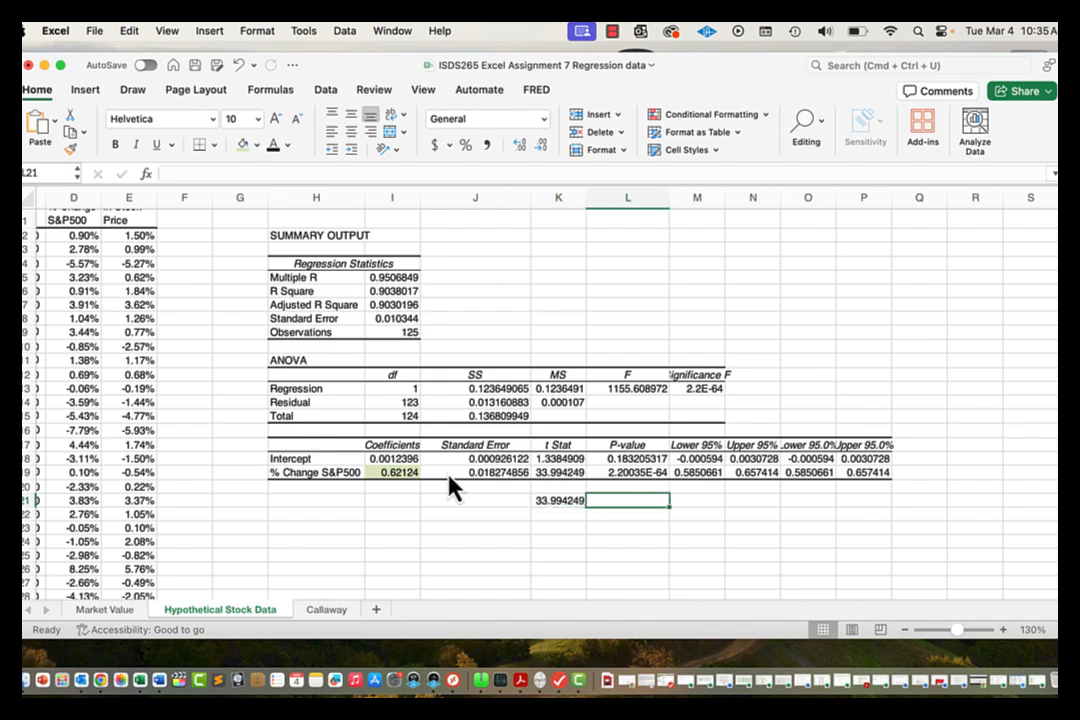
text(=t)
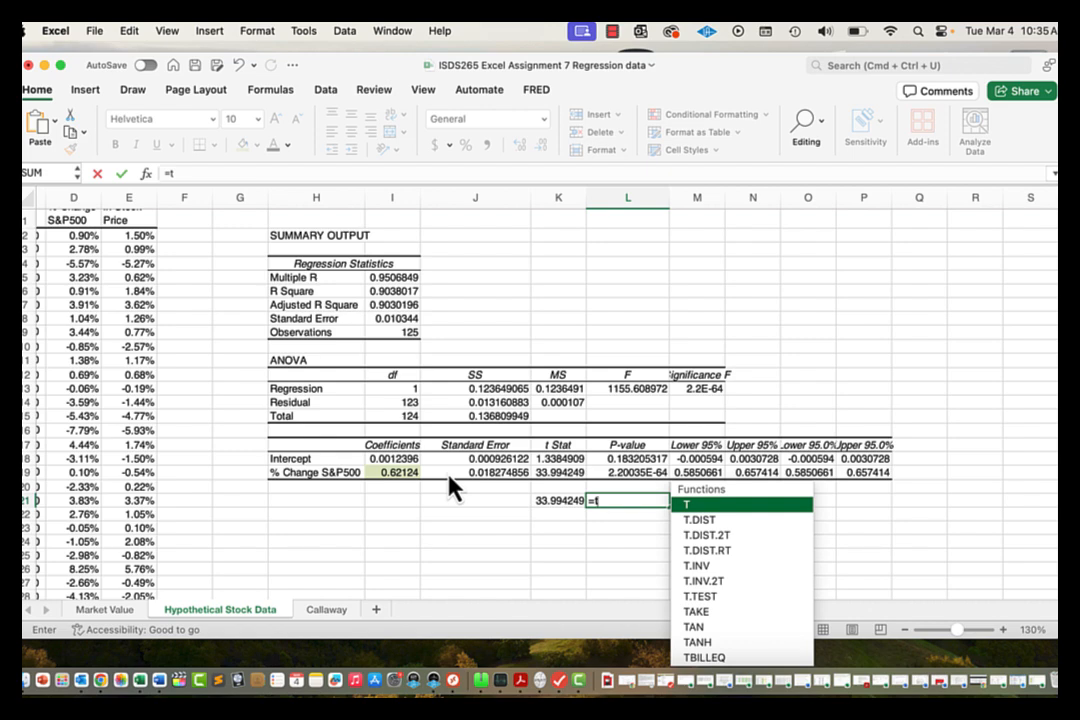
text(.)
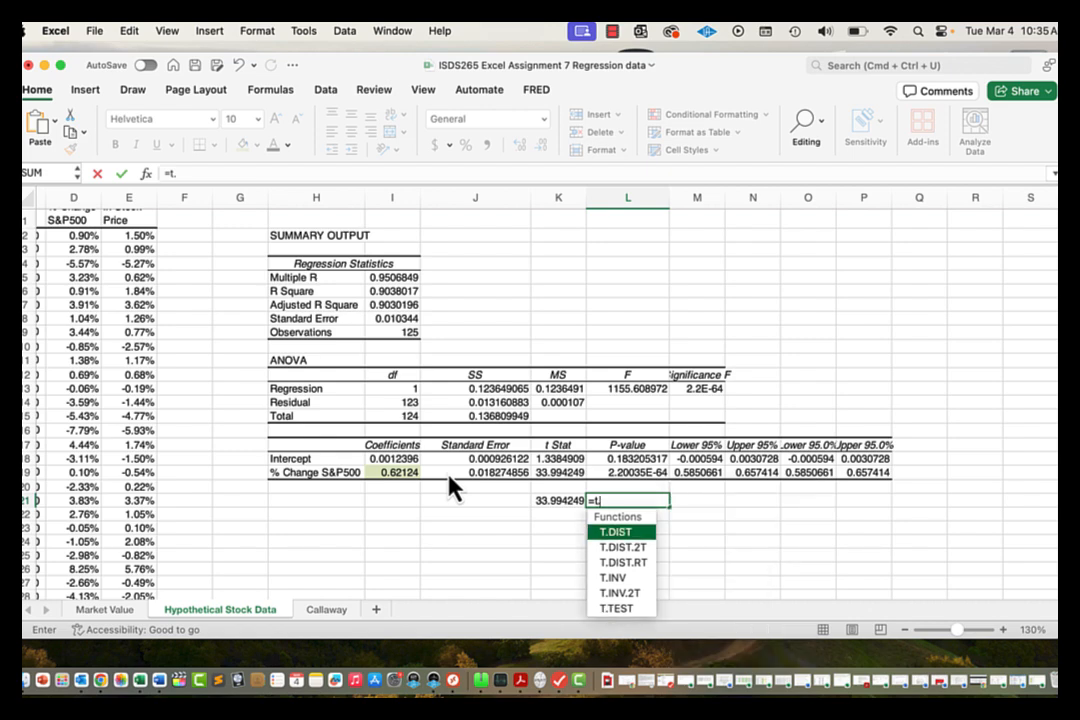
text(dist.)
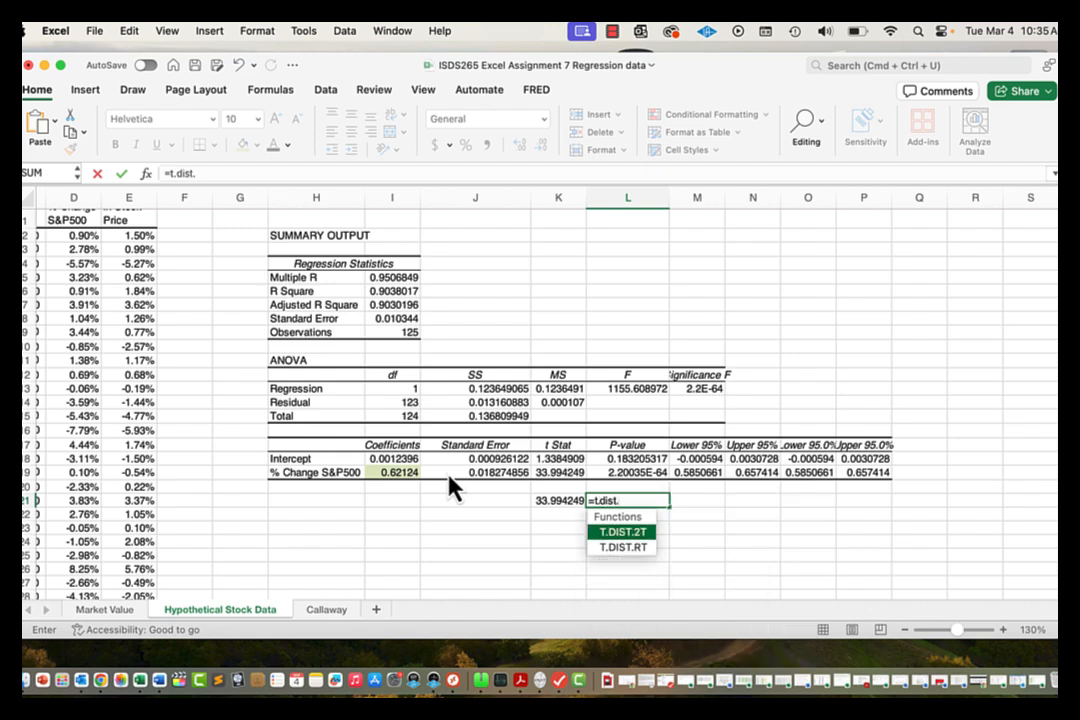
text(2t)
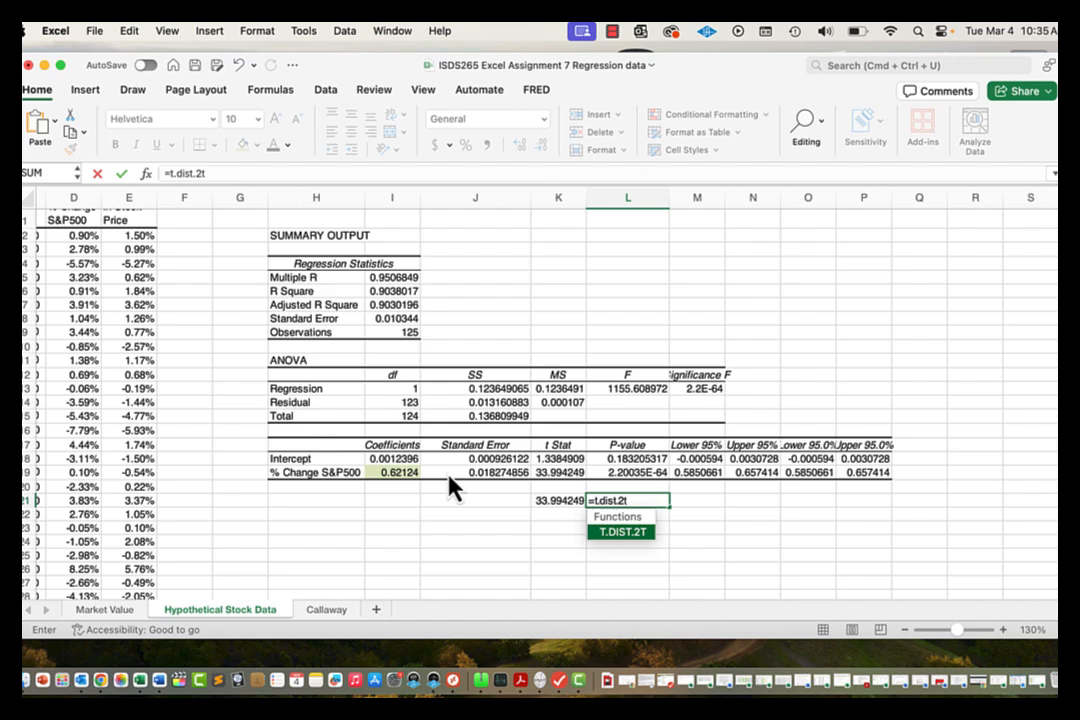
text(()
click(556, 500)
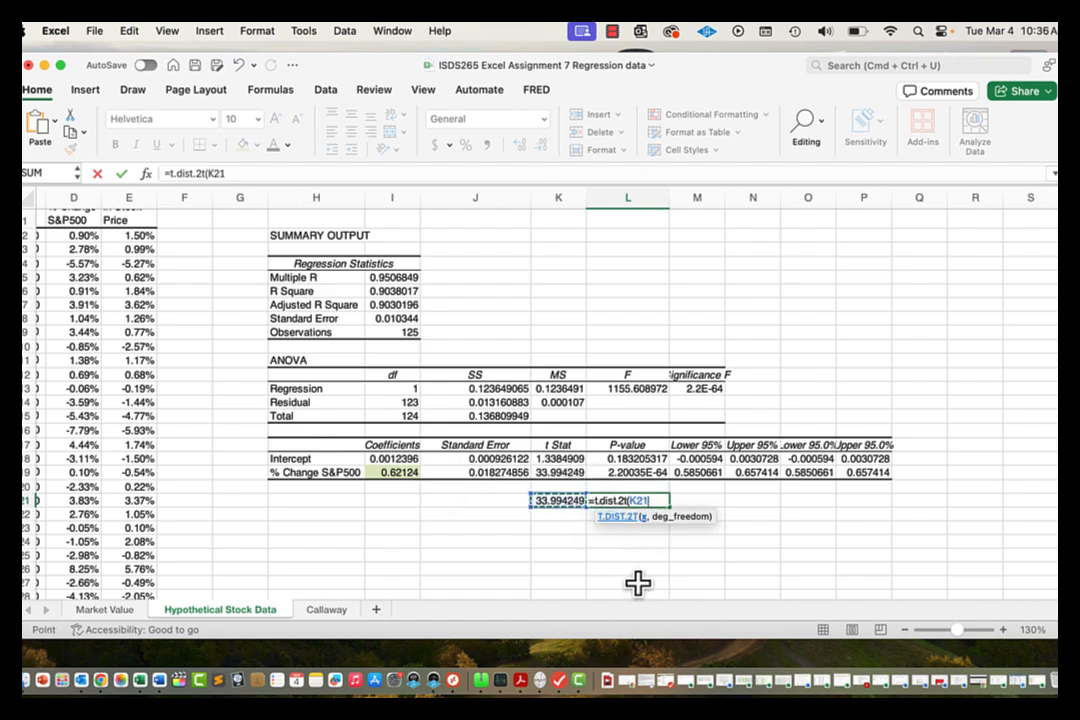
text(,)
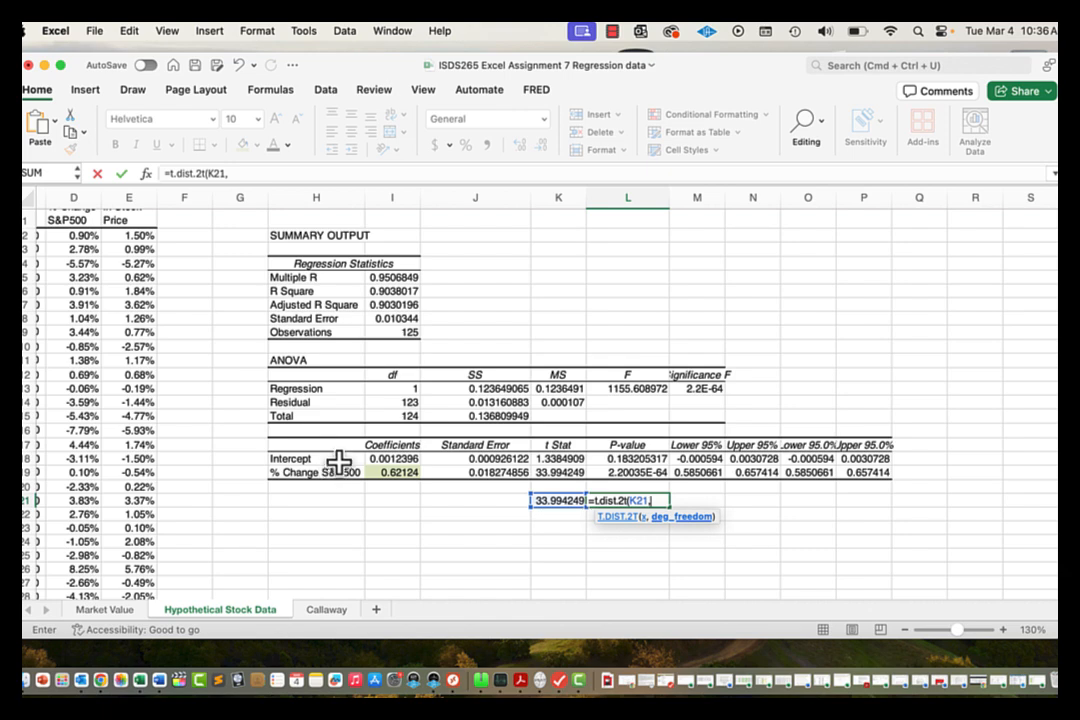
scroll(336, 464, up, 2)
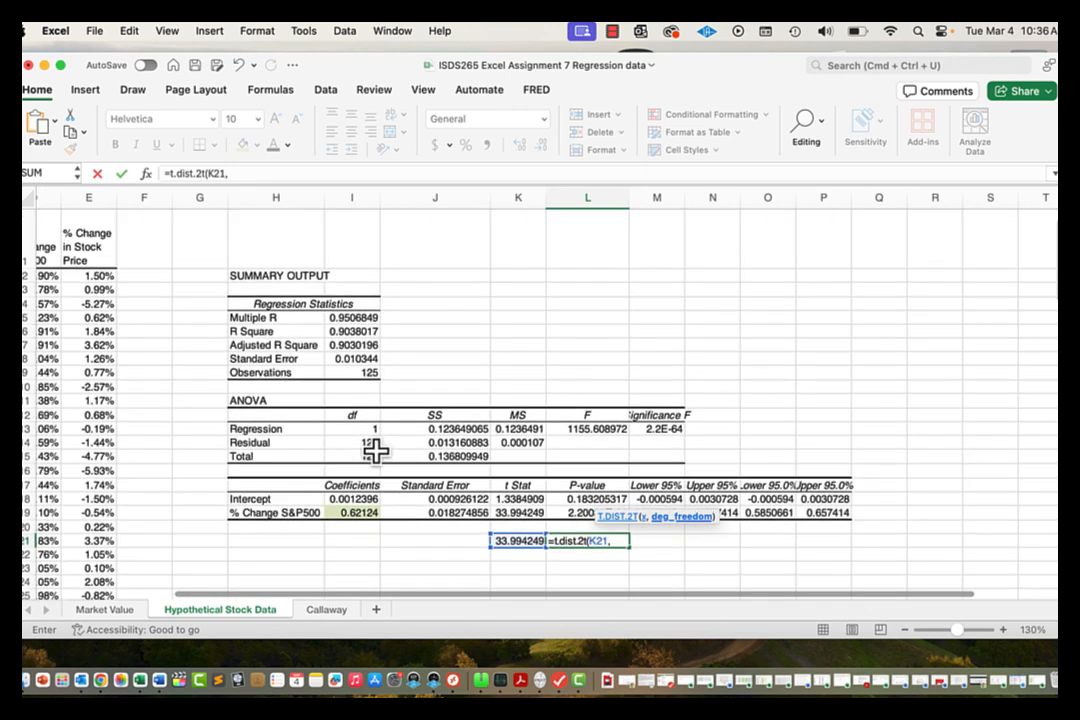
scroll(376, 451, left, 2)
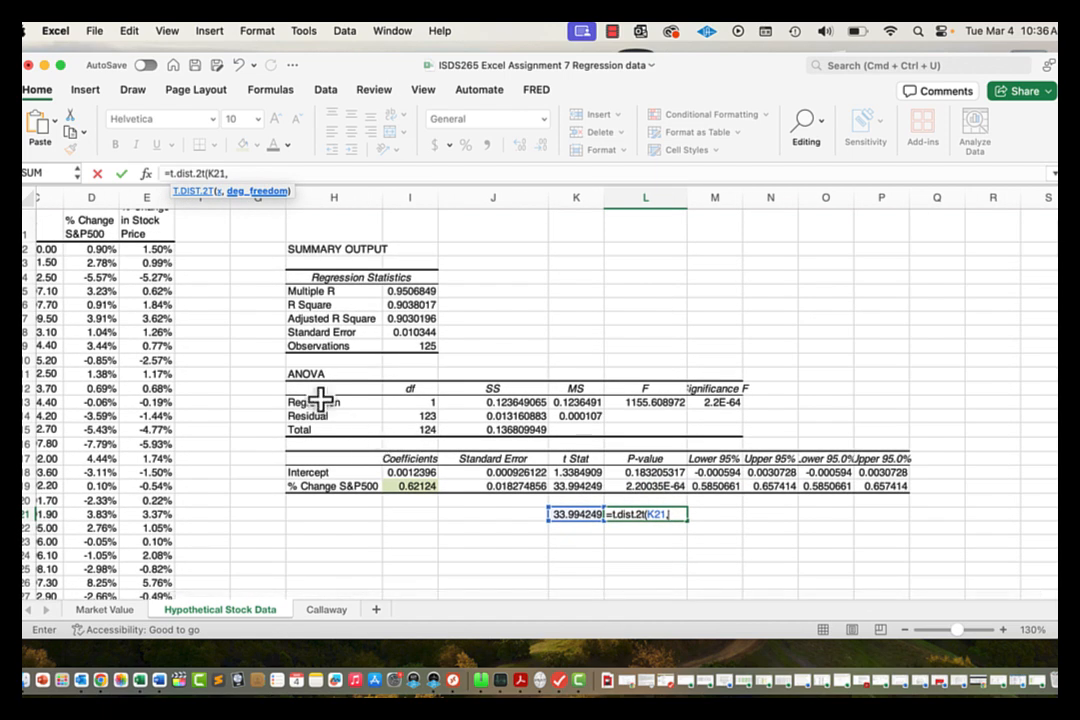
click(397, 346)
text(-)
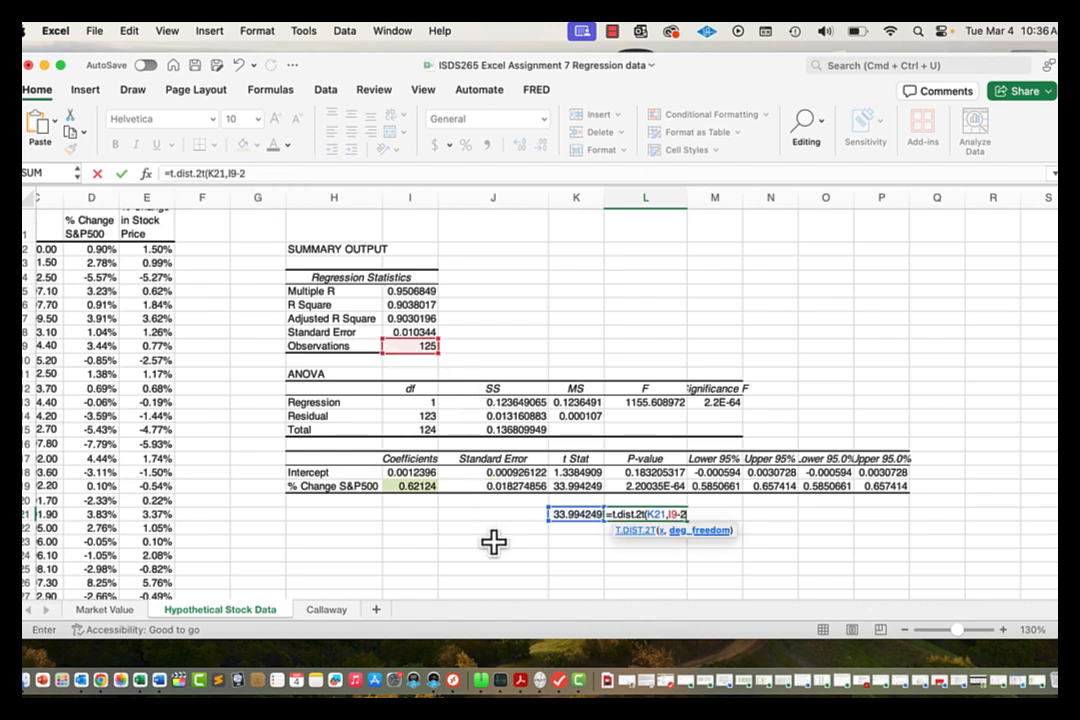
text(2))
key(Return)
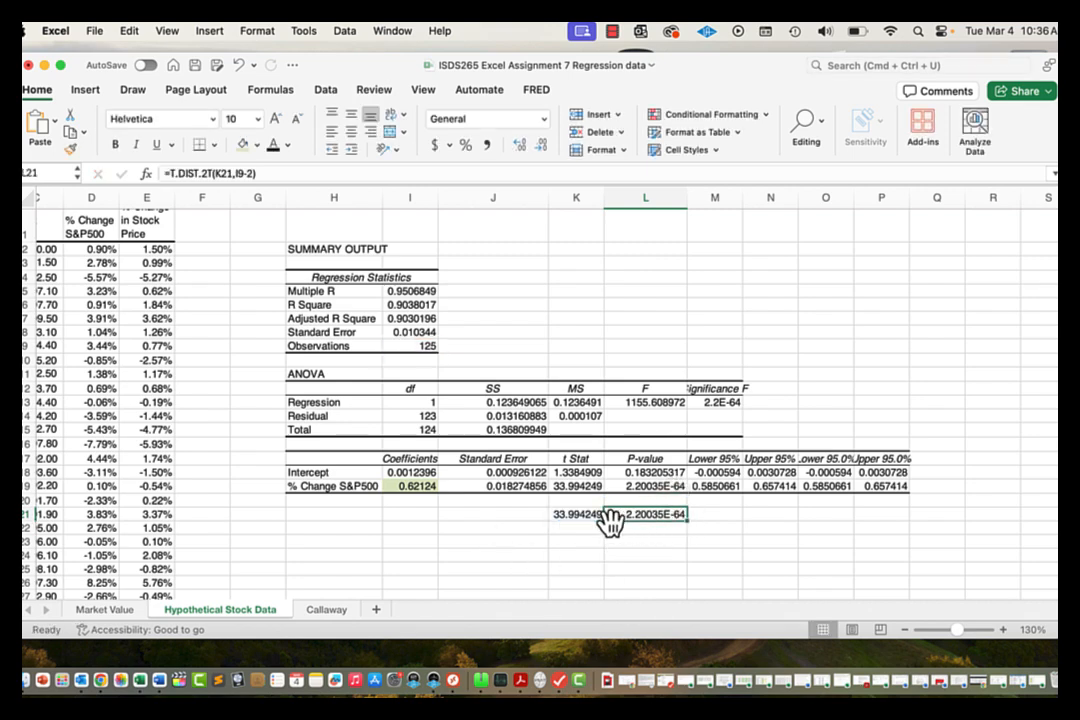
Compare the t statistic and p-value calculated in K21 and L21 with the slope's figures in the regression output.
click(581, 484)
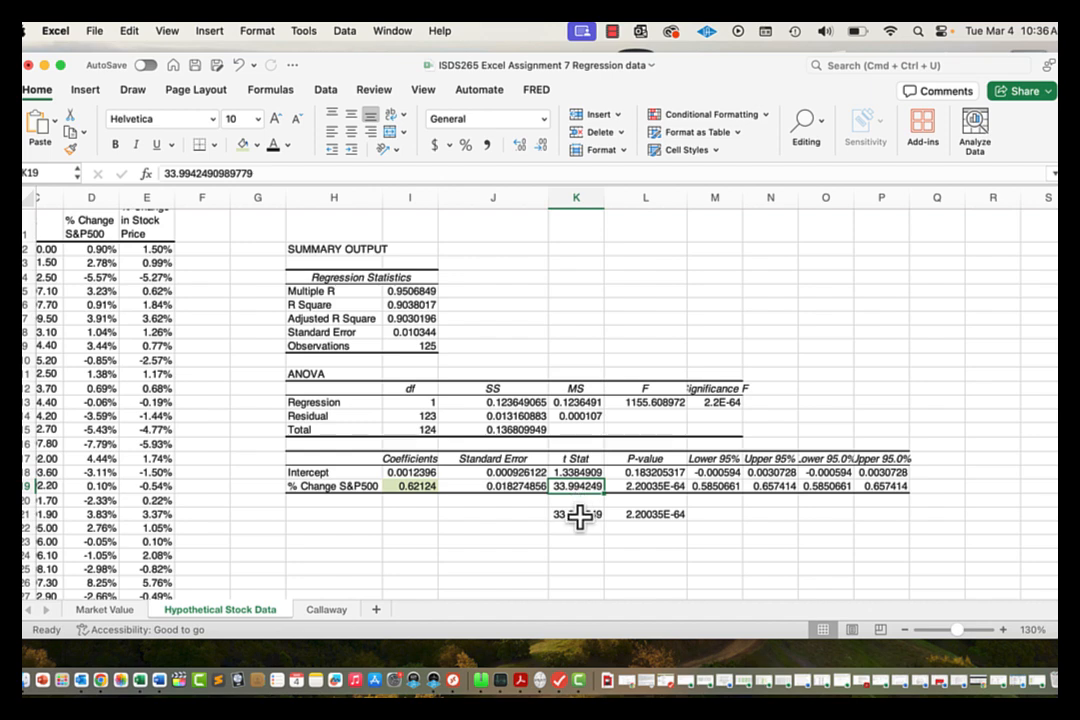
click(578, 514)
key(Right)
click(578, 514)
key(Right)
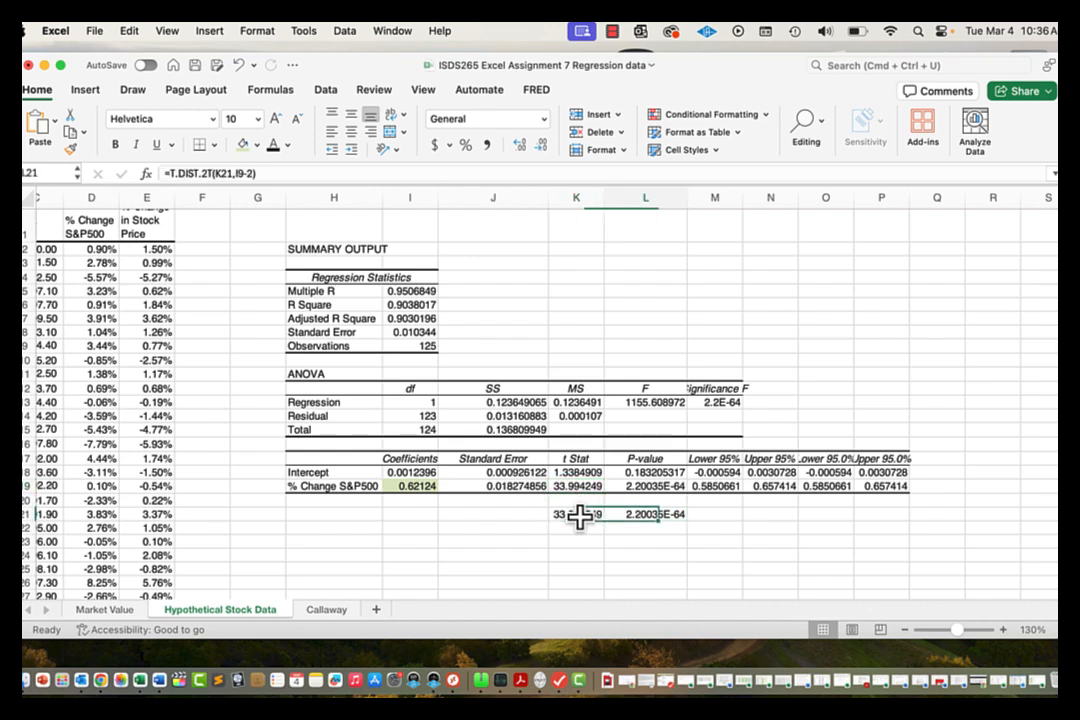
click(578, 514)
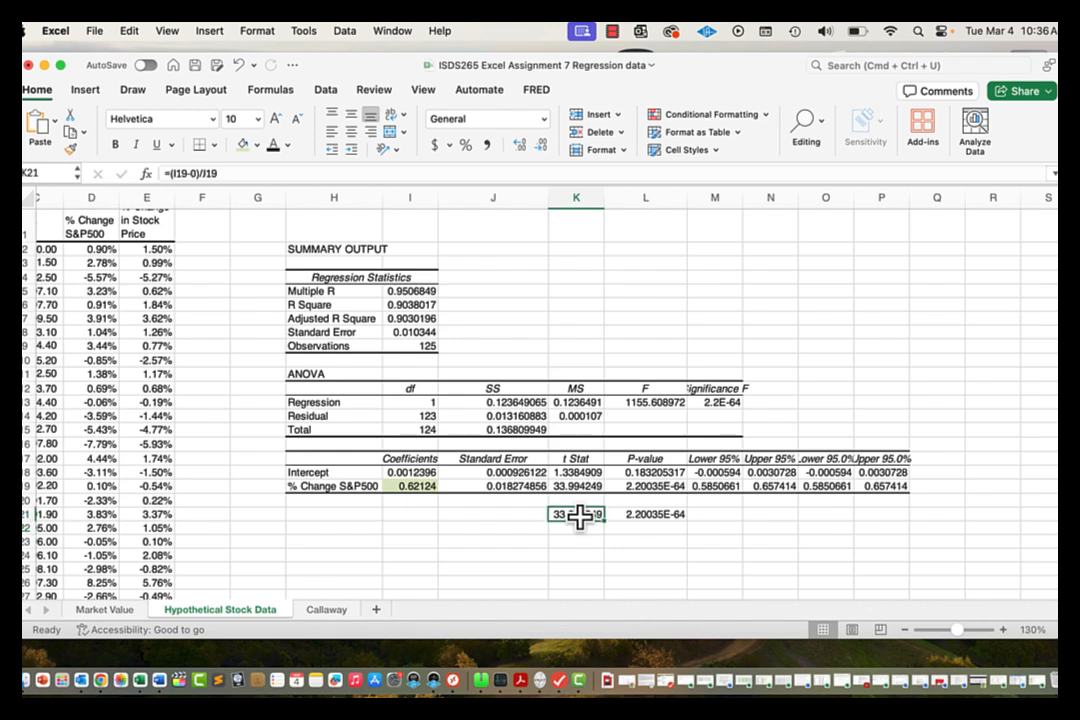
Examine the slope's lower and upper 95% confidence bounds together with the % Change S&P500 coefficient.
click(727, 487)
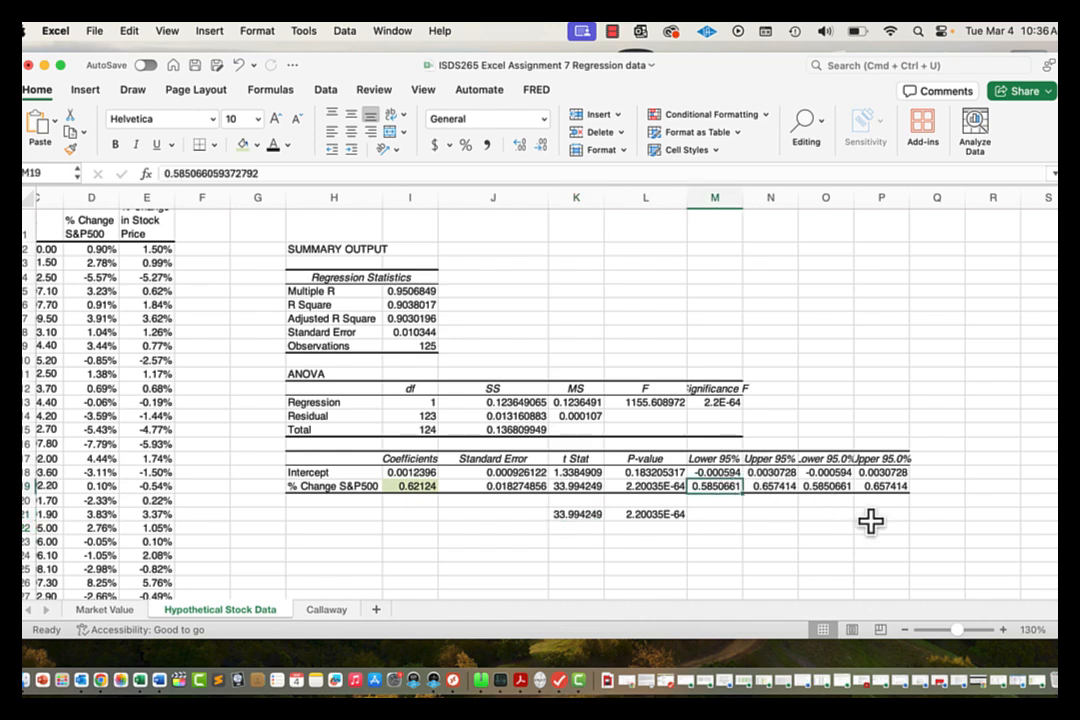
click(771, 490)
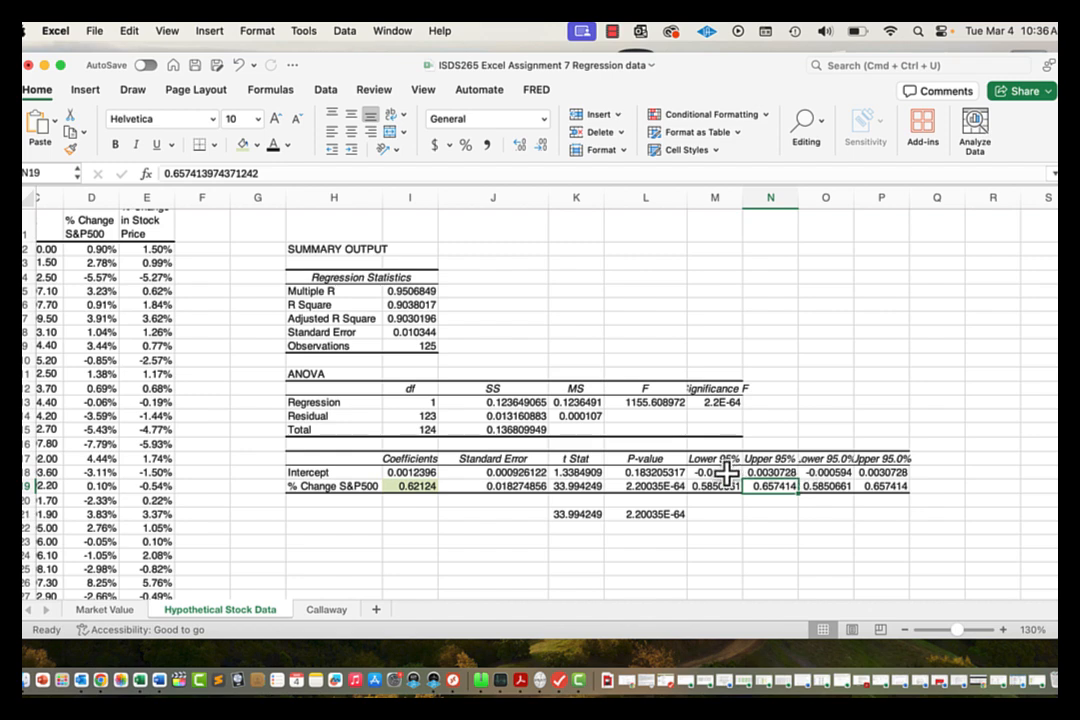
click(720, 488)
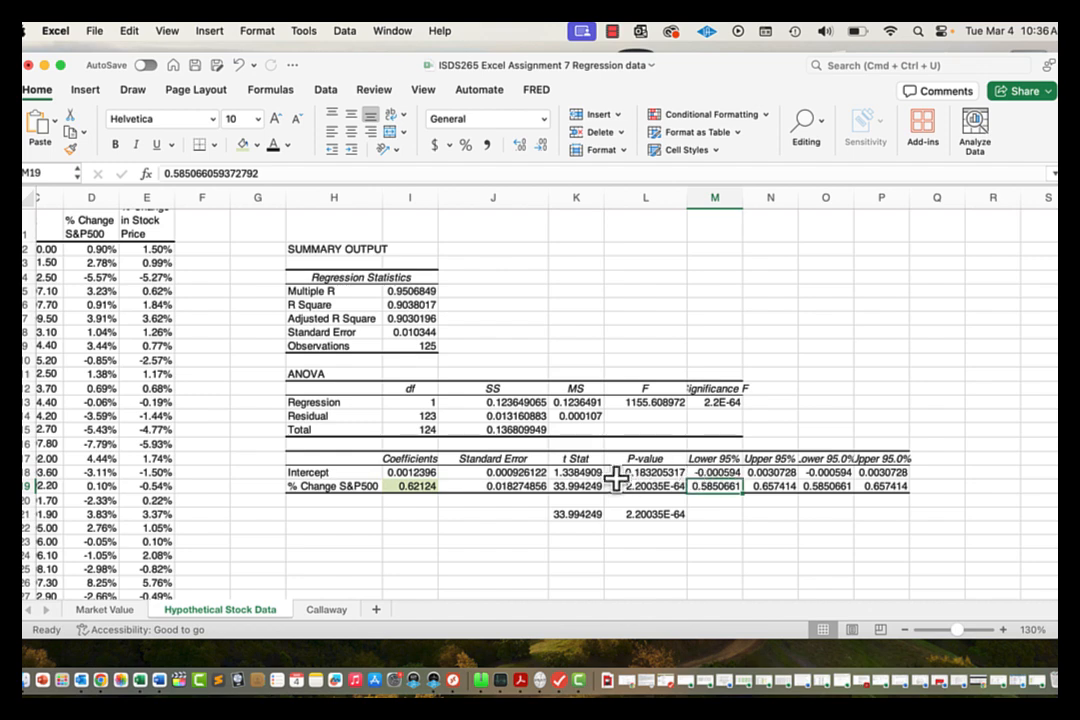
click(418, 486)
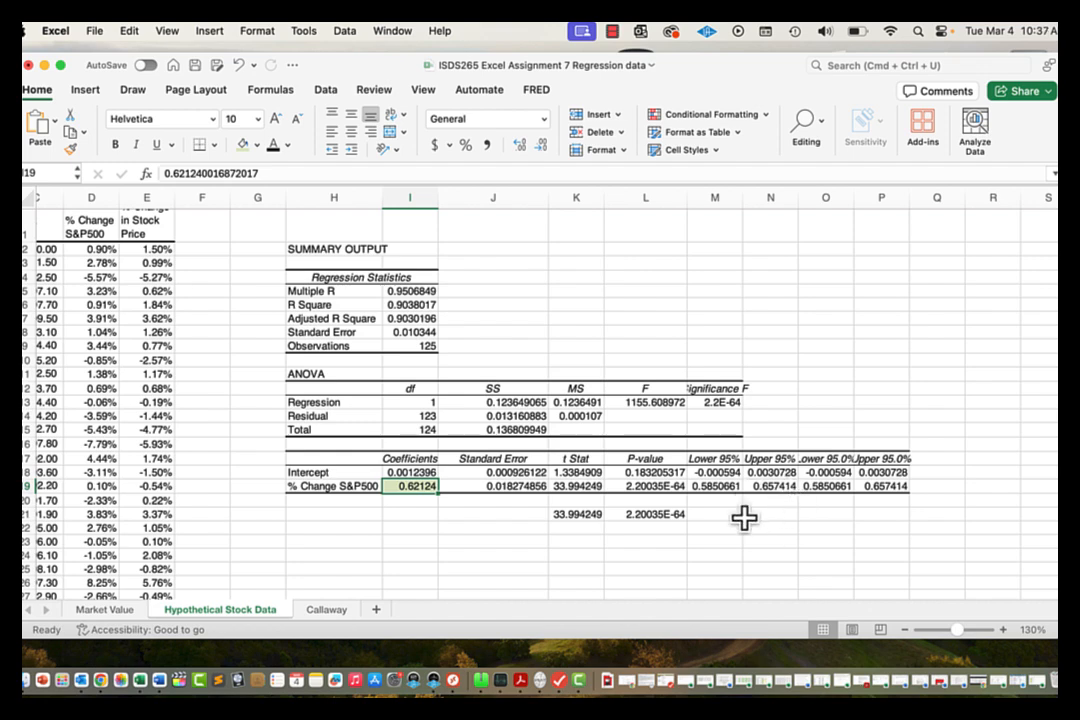
click(400, 528)
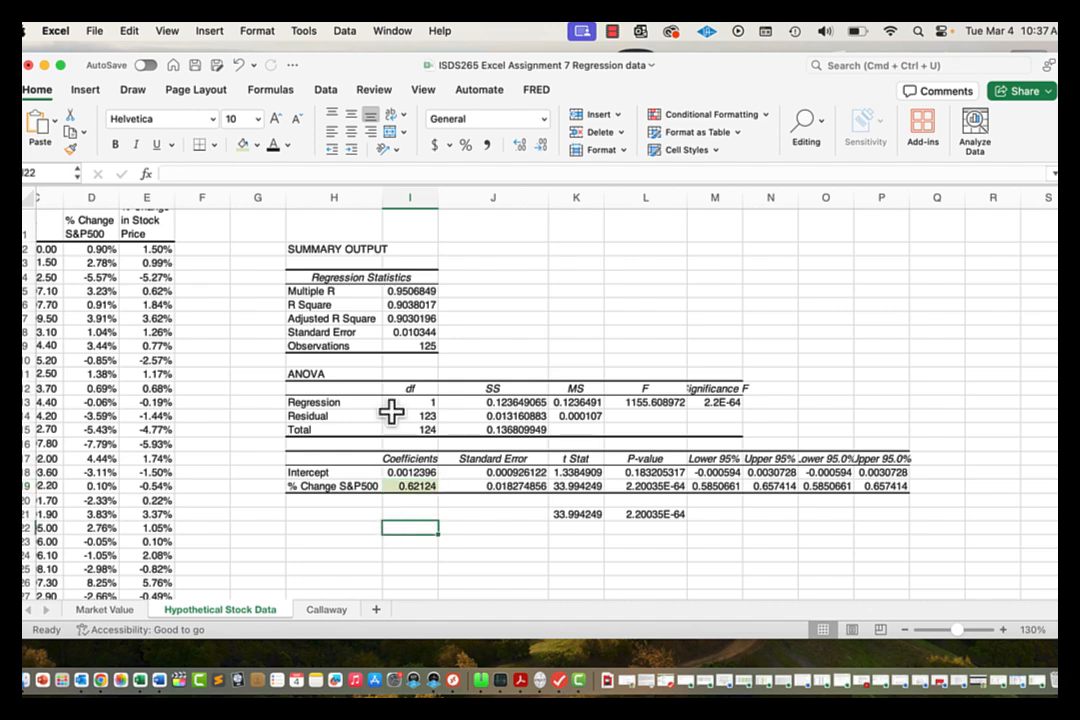
Read through the Regression Statistics from Multiple R to Standard Error, focusing on R Square.
click(418, 290)
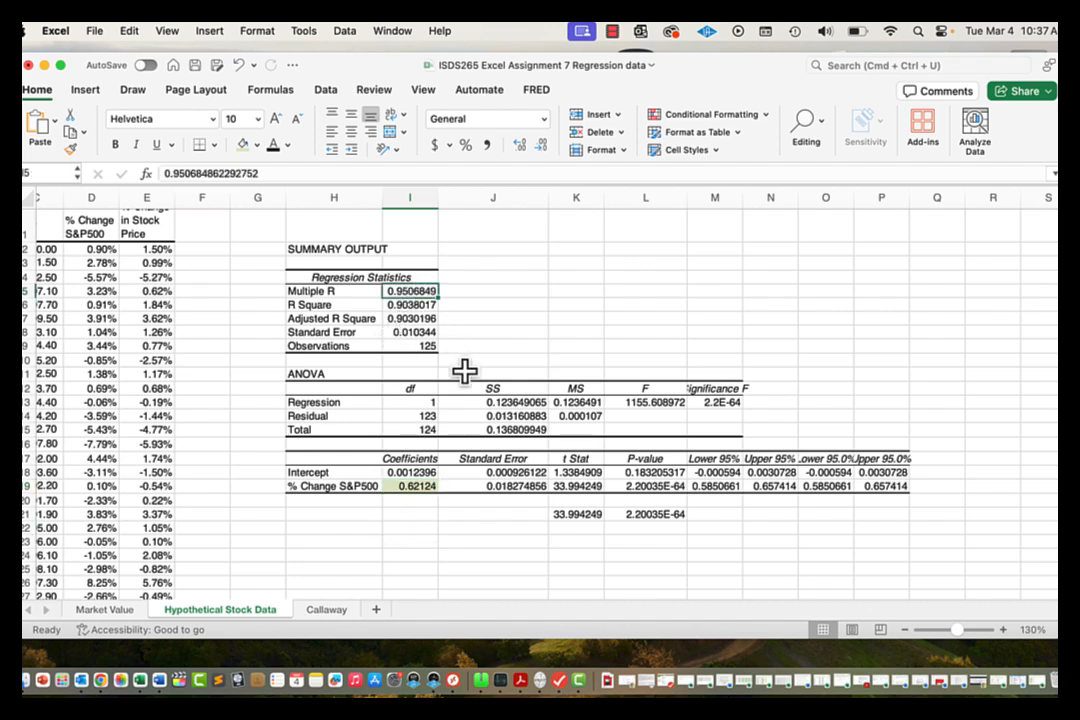
key(Down)
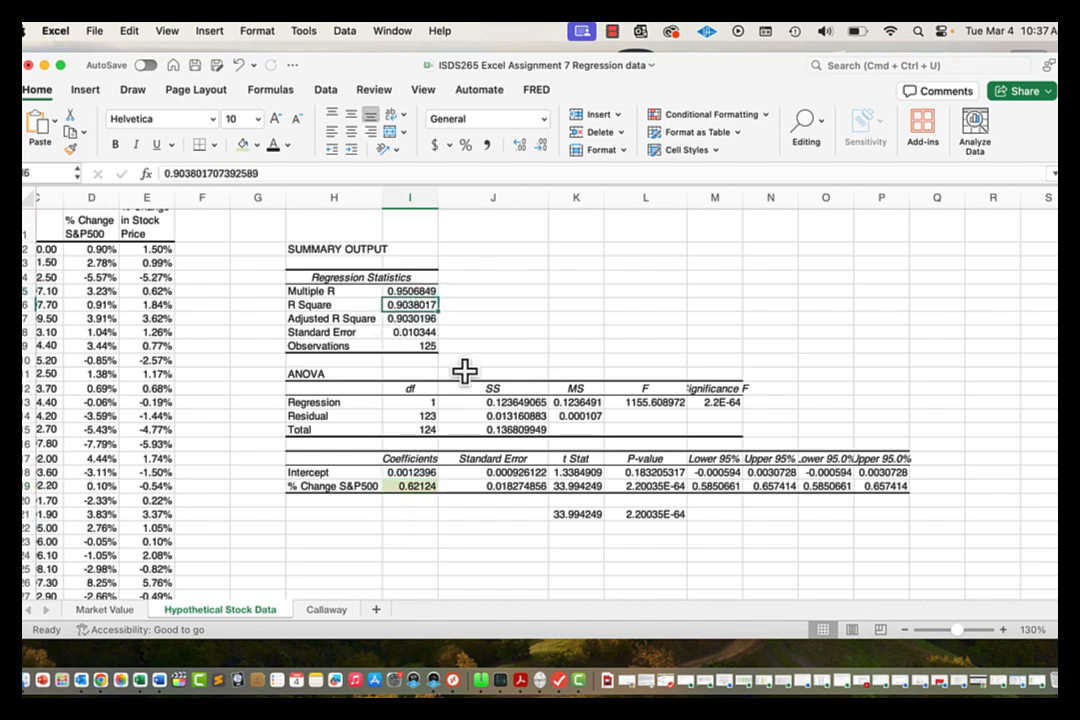
key(Down)
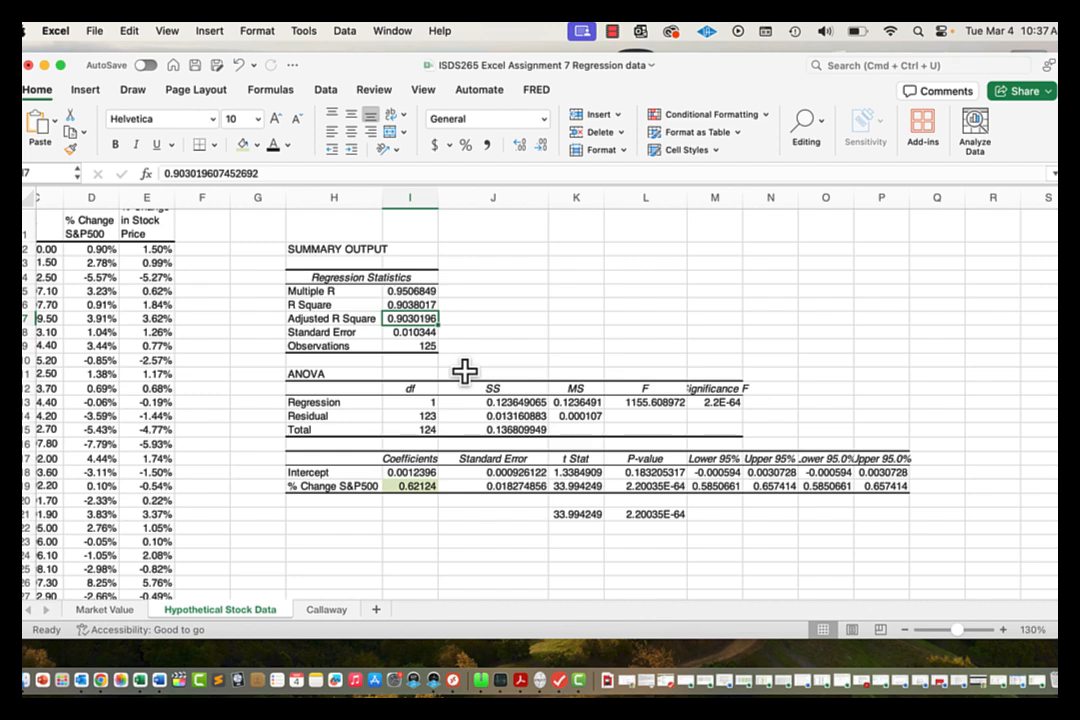
key(Down)
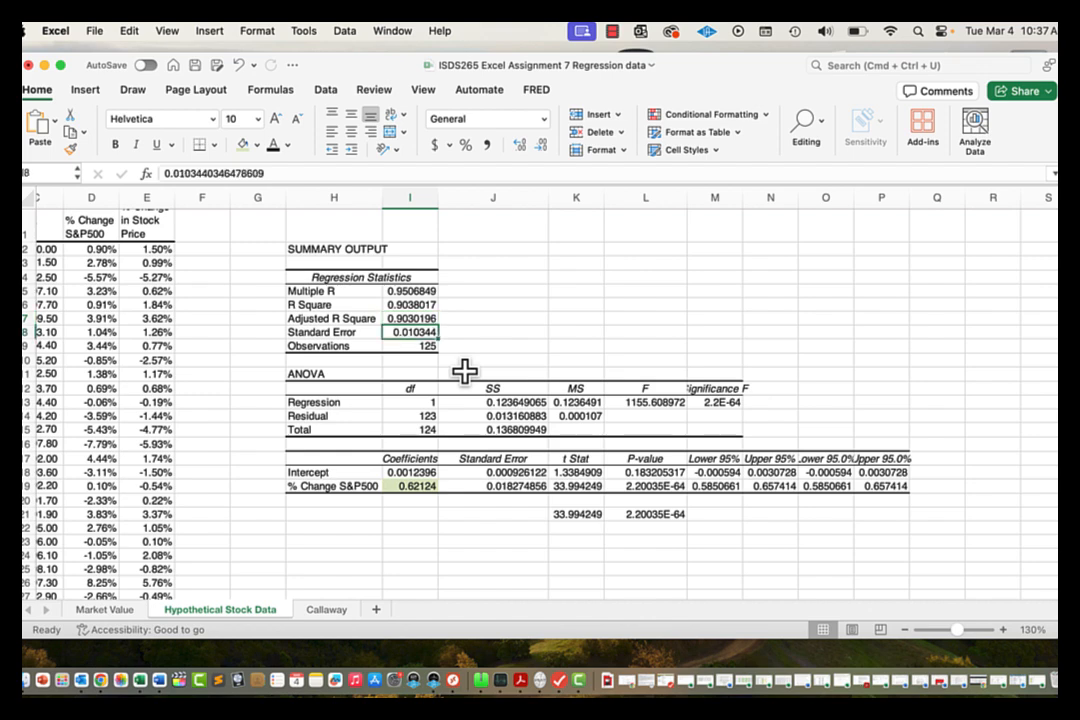
key(Up)
key(Up)
key(Down)
key(Up)
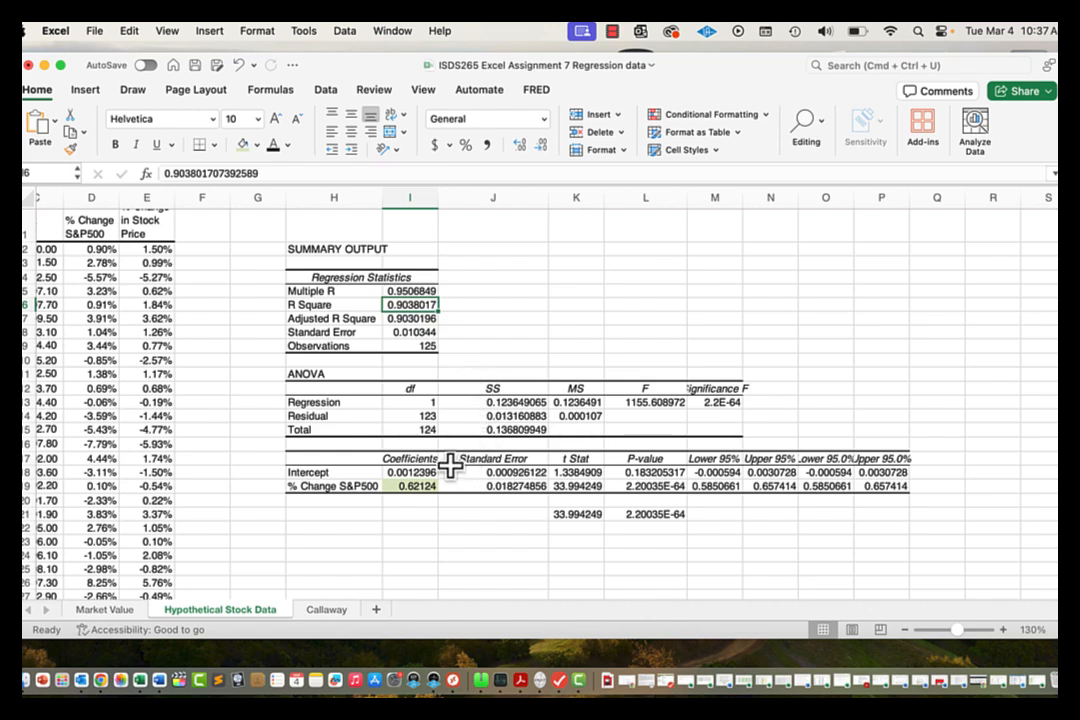
scroll(440, 507, up, 1)
scroll(440, 507, left, 1)
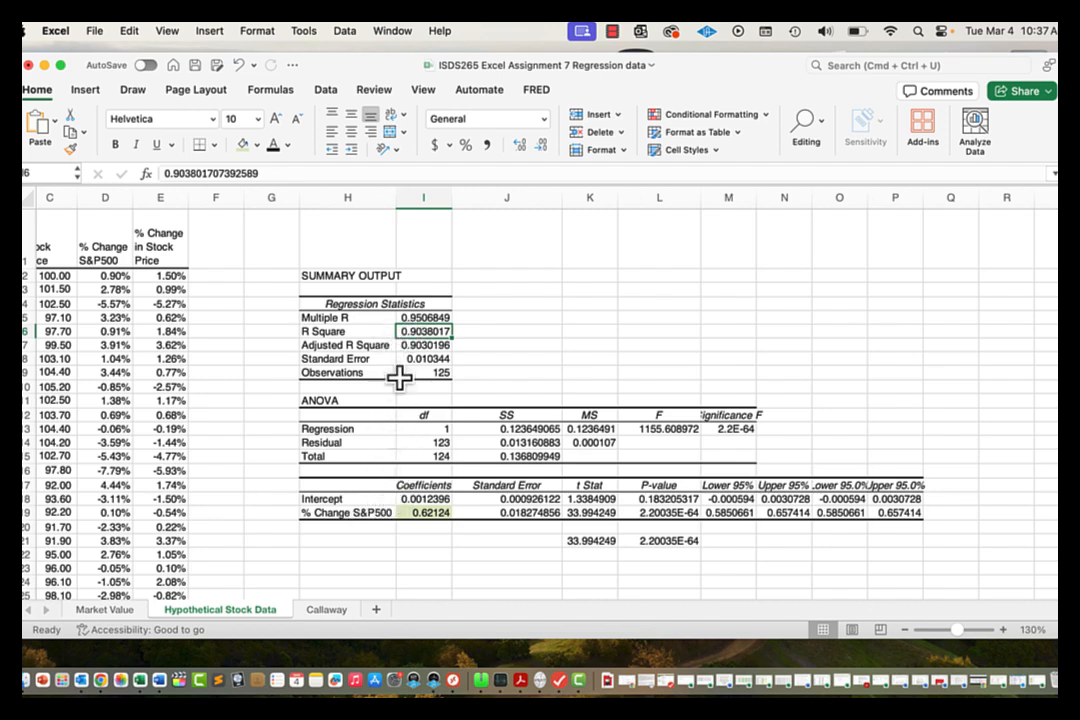
Review the % Change S&P500 coefficient, and compare R Square with Adjusted R Square in the summary output.
click(433, 515)
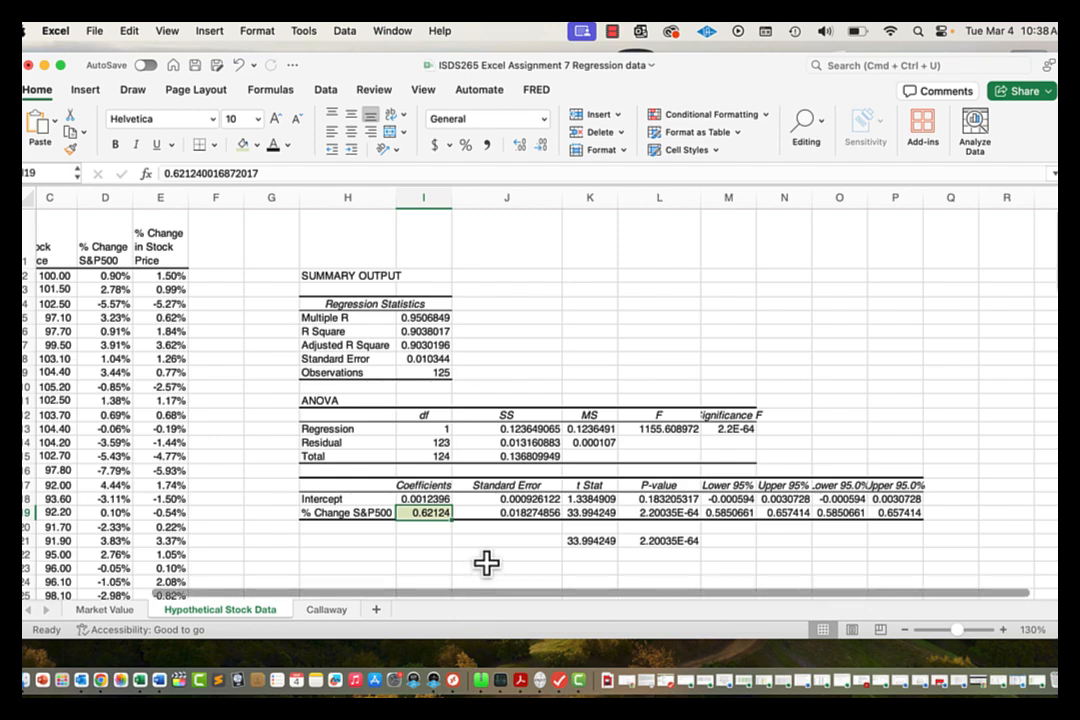
click(423, 332)
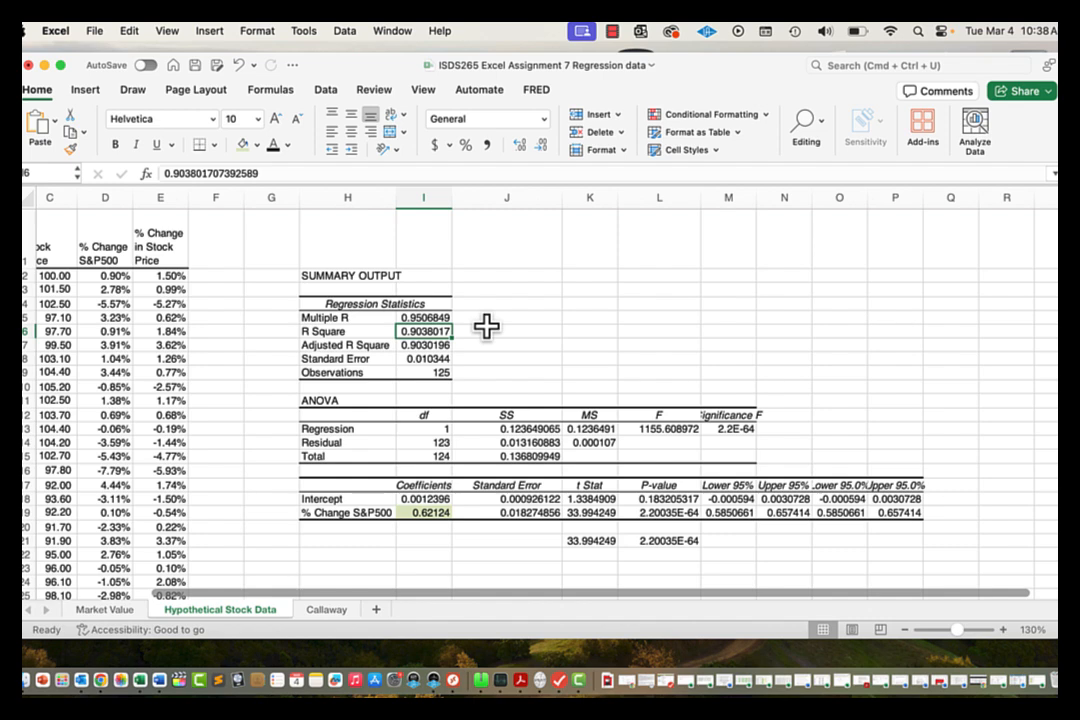
click(425, 345)
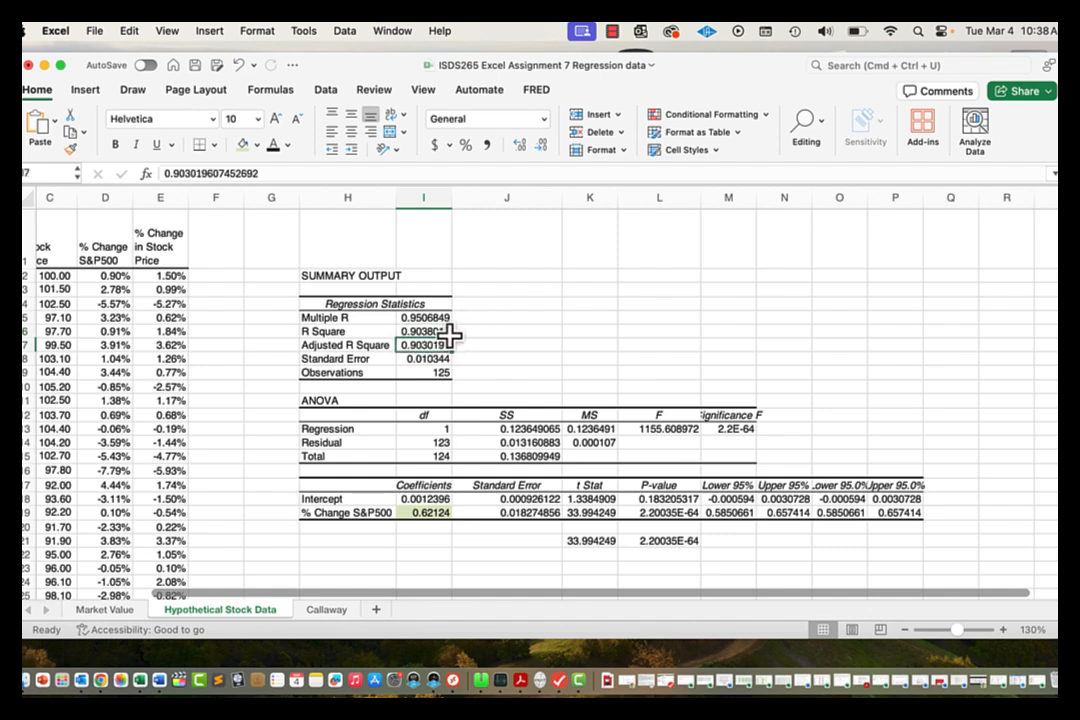
click(425, 331)
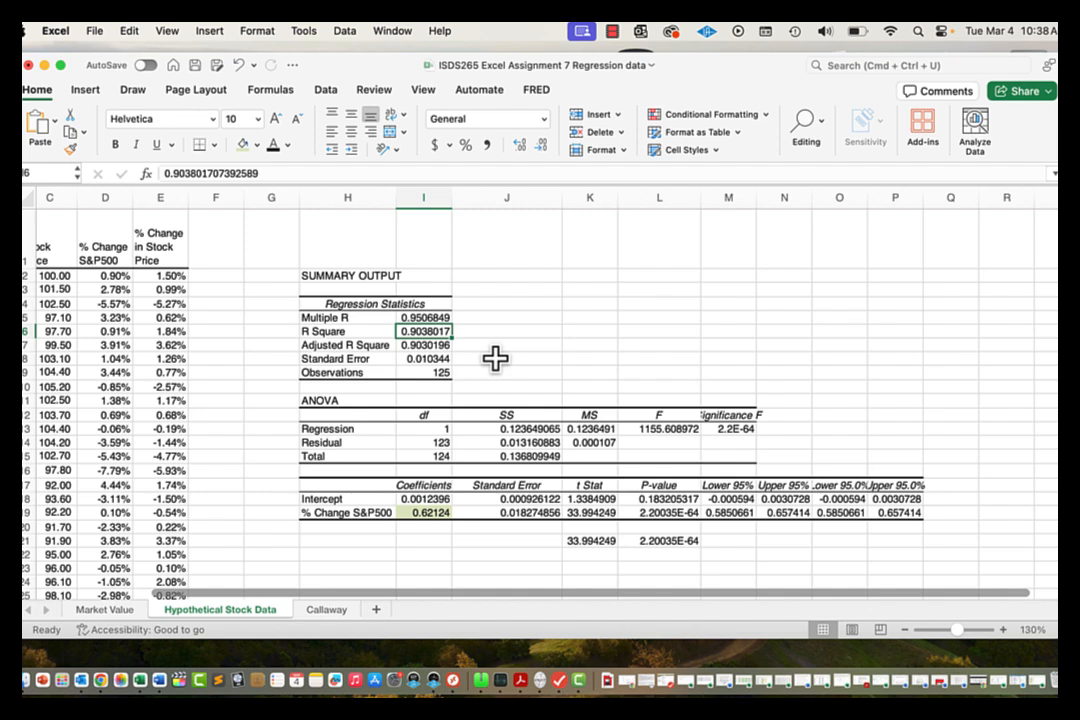
key(Down)
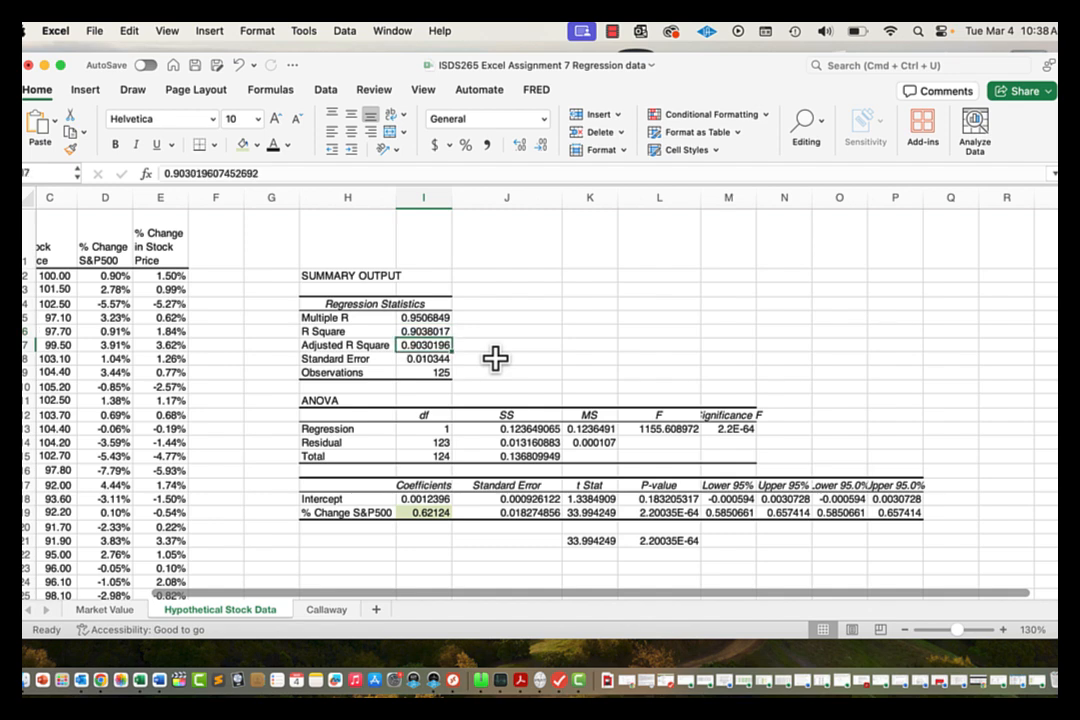
key(Up)
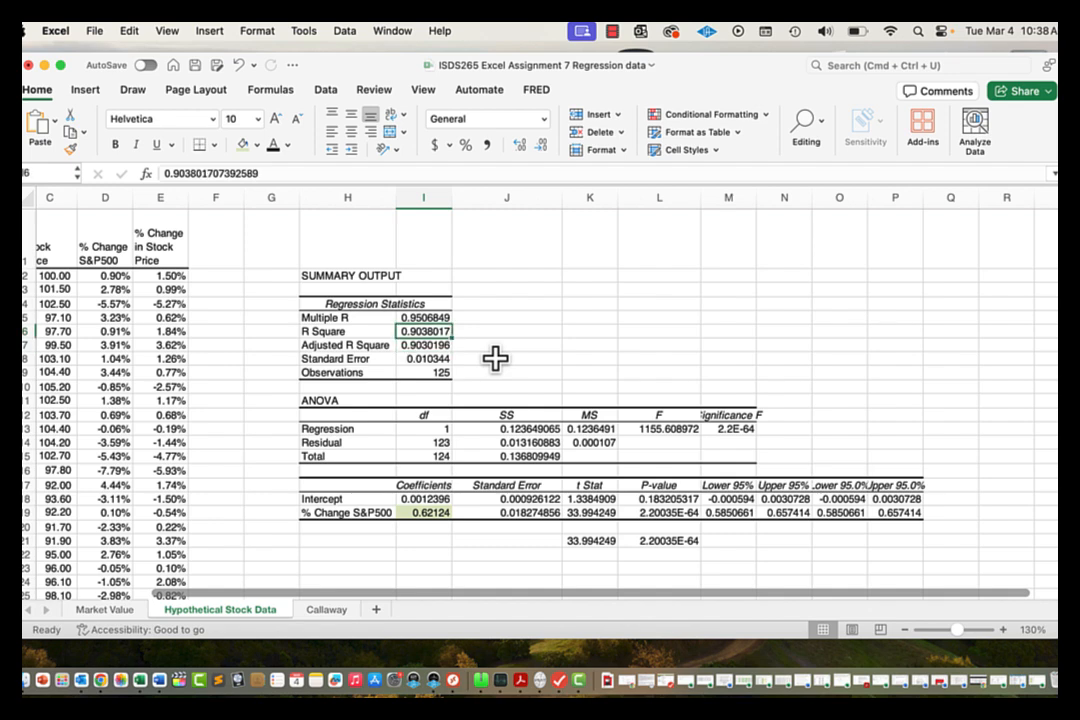
key(Down)
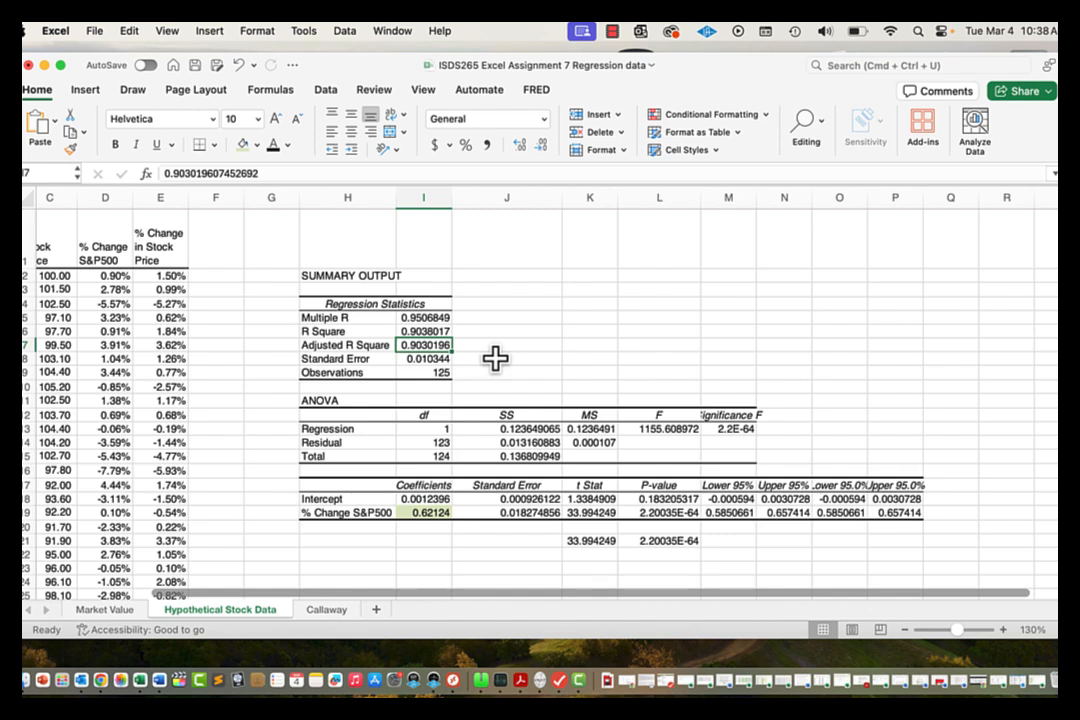
Inspect the % Change column headings and the empty column F beside the stock data.
click(210, 247)
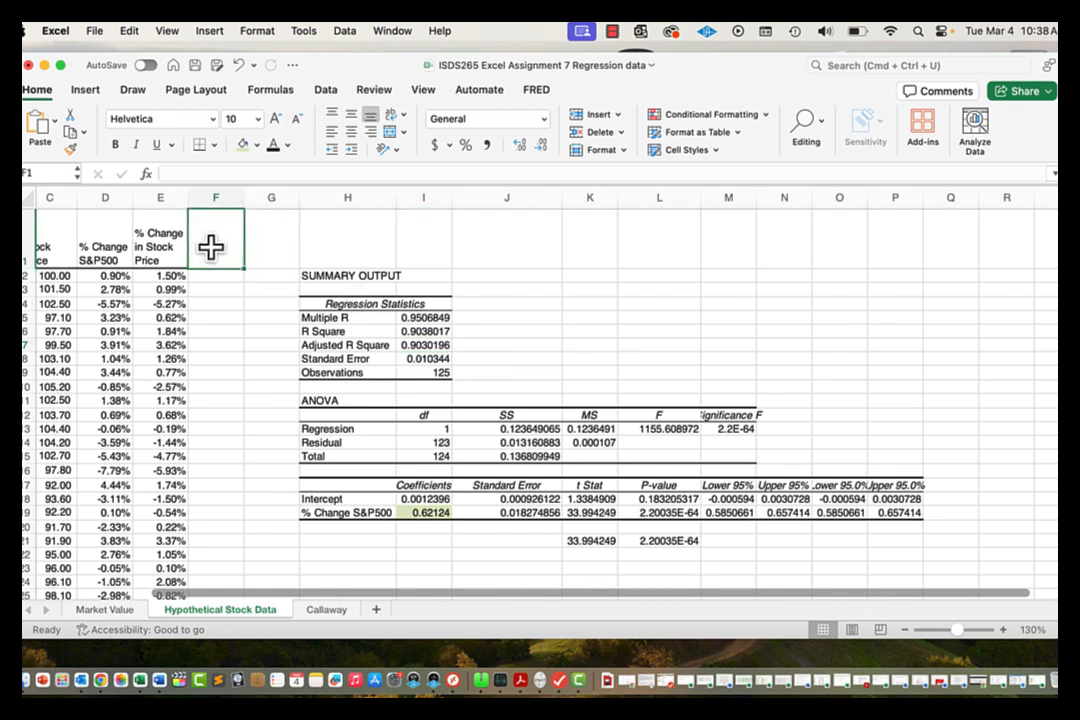
key(Left)
key(Left)
key(Right)
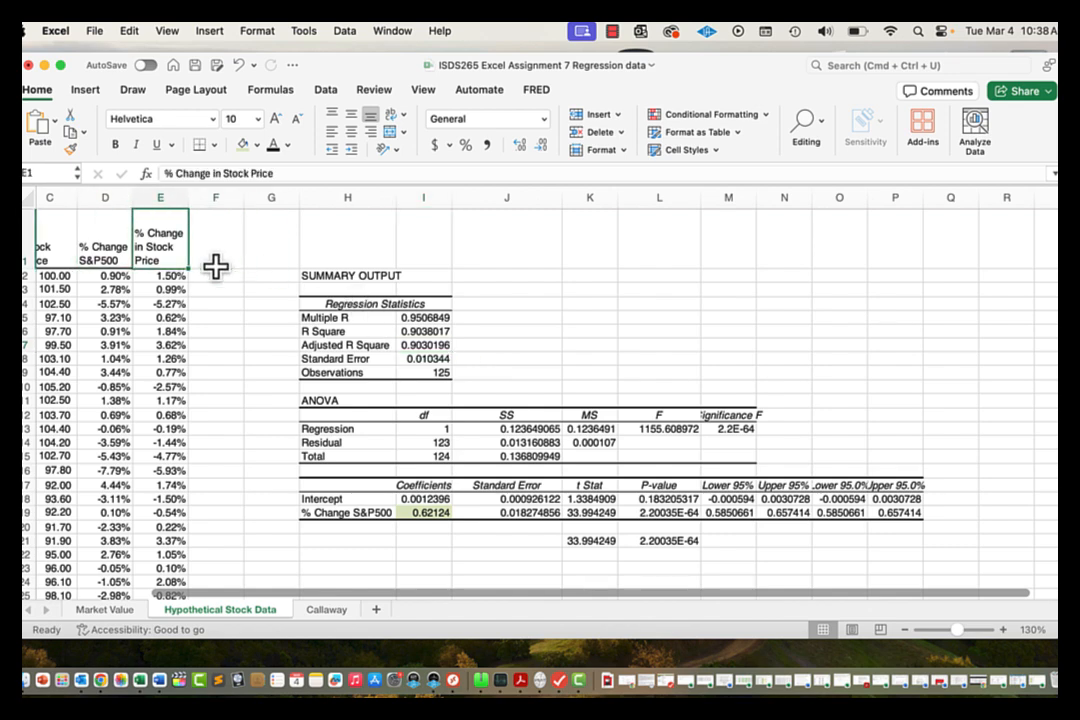
key(Right)
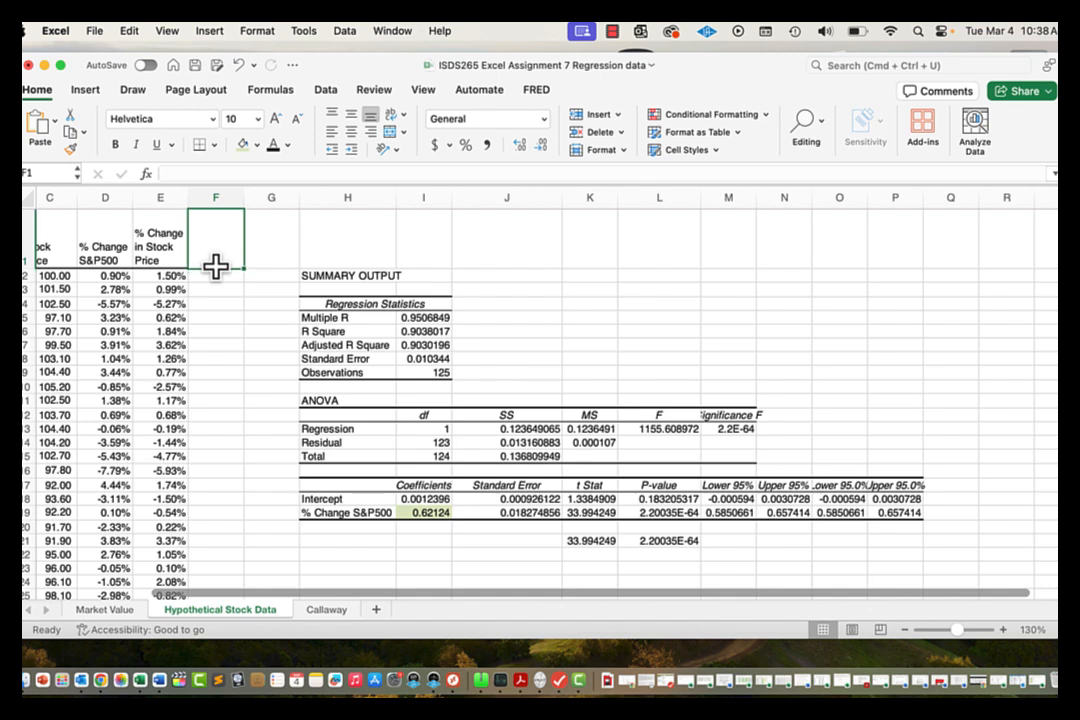
key(Down)
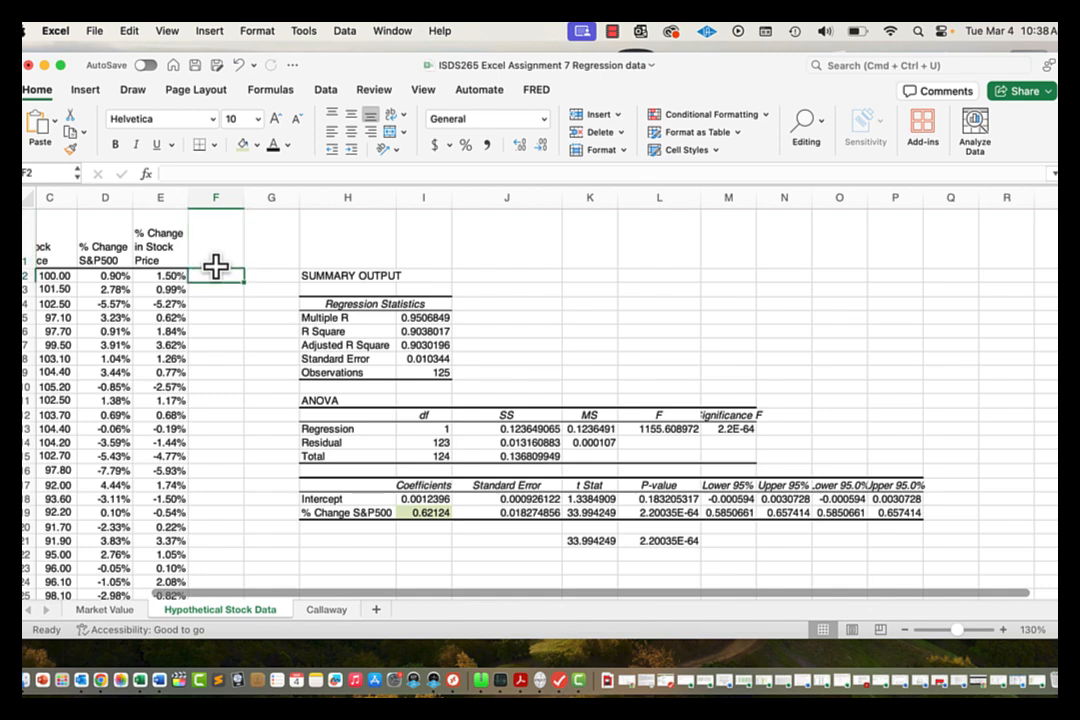
Go back to the Regression Statistics block and select the R Square value for review.
key(Right)
key(Right)
key(Down)
key(Down)
key(Down)
key(Down)
key(Down)
key(Down)
key(Down)
key(Down)
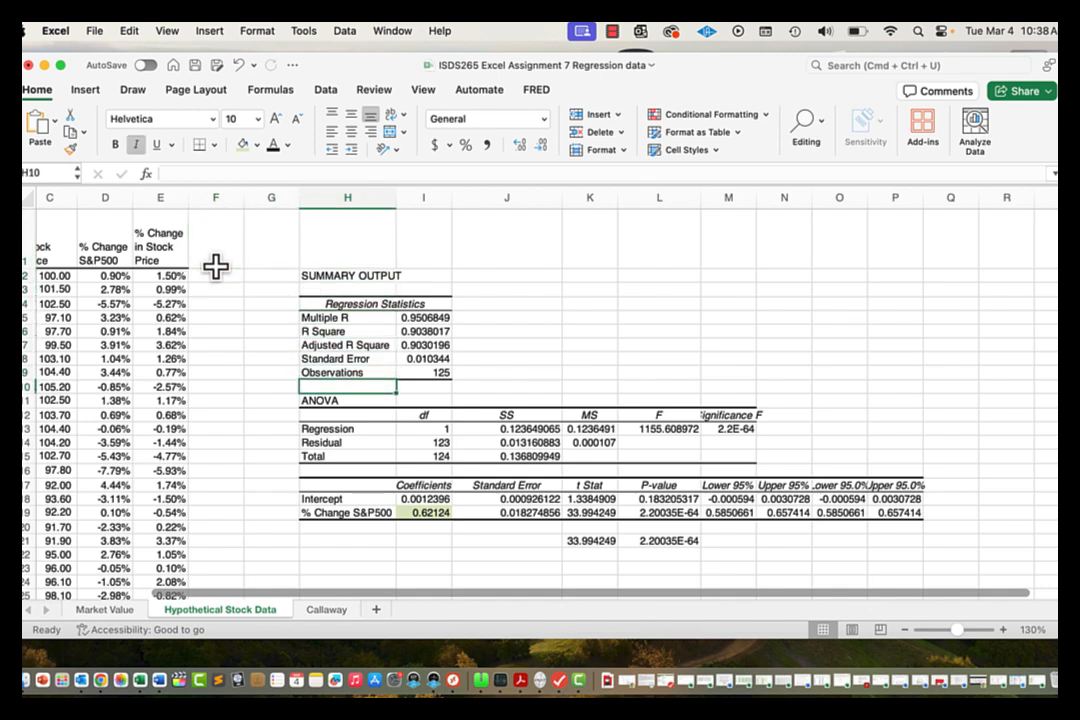
key(Up)
key(Up)
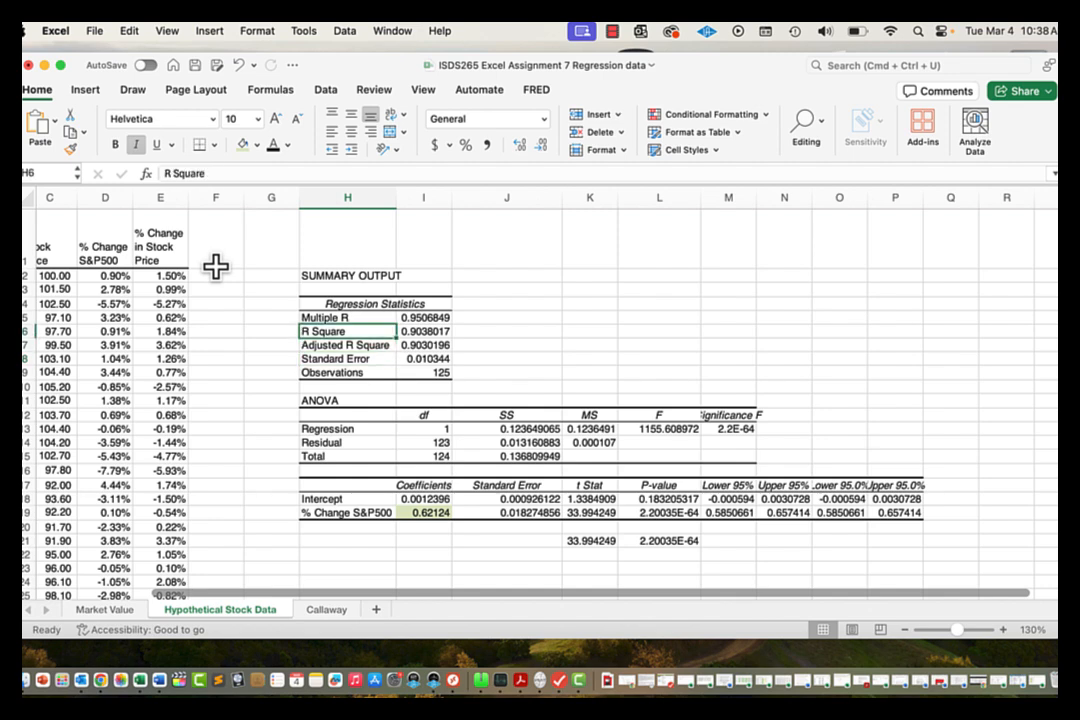
key(Right)
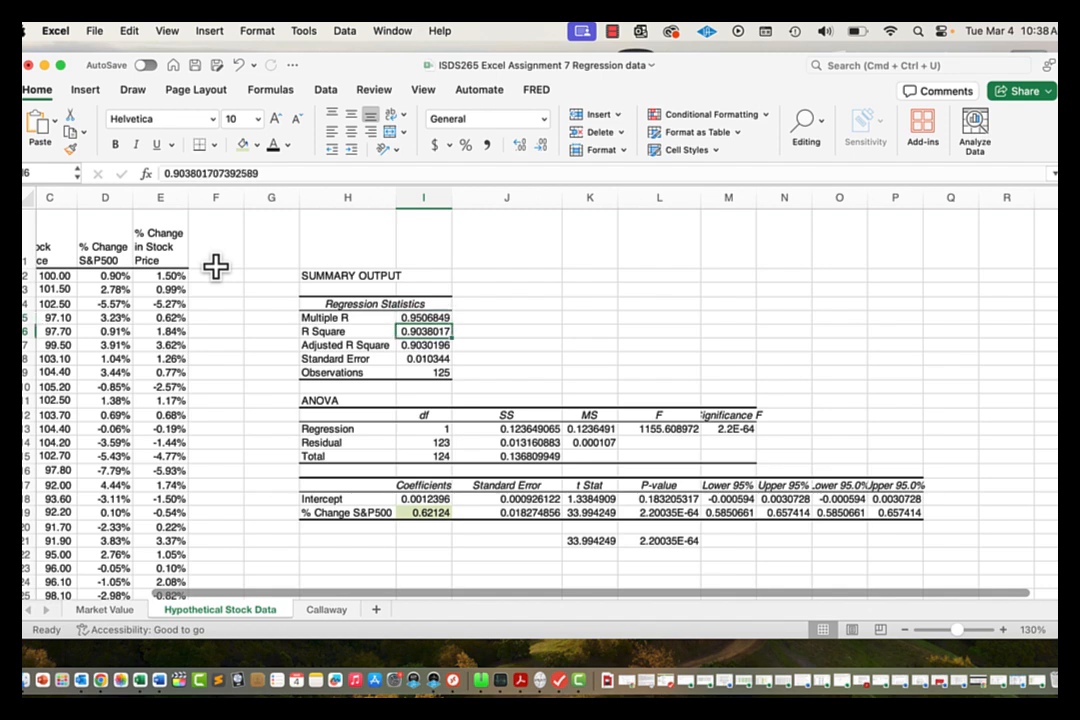
Examine Adjusted R Square against R Square, followed by the regression's Standard Error in cell I8.
key(Down)
key(Down)
key(Up)
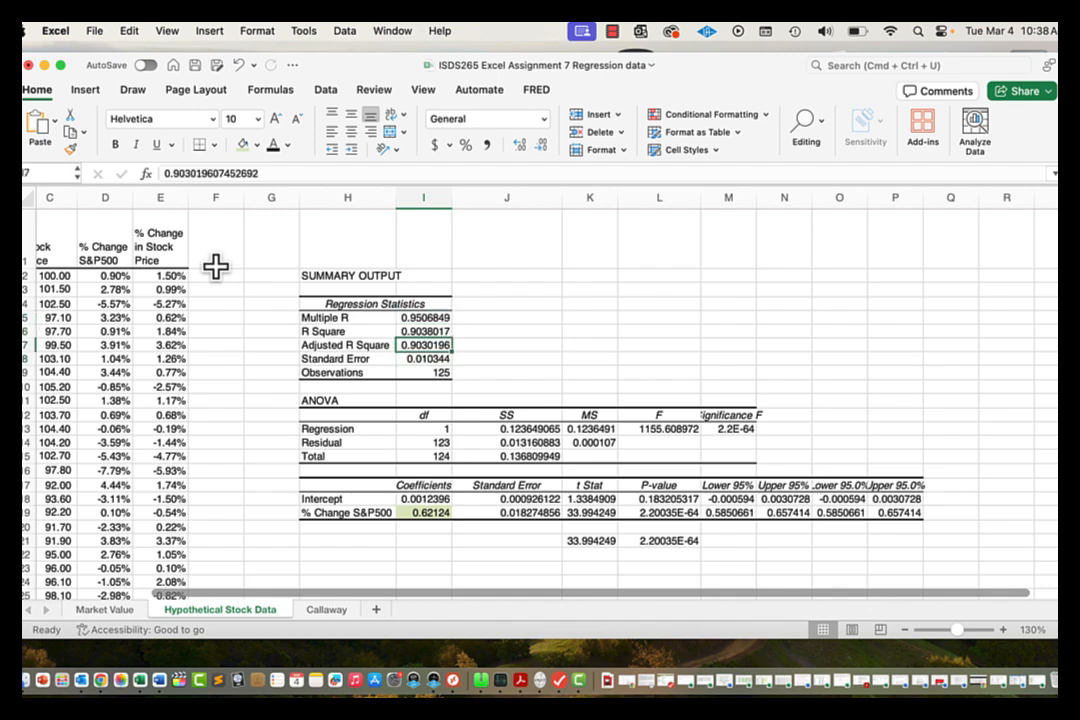
key(Up)
key(Down)
key(Down)
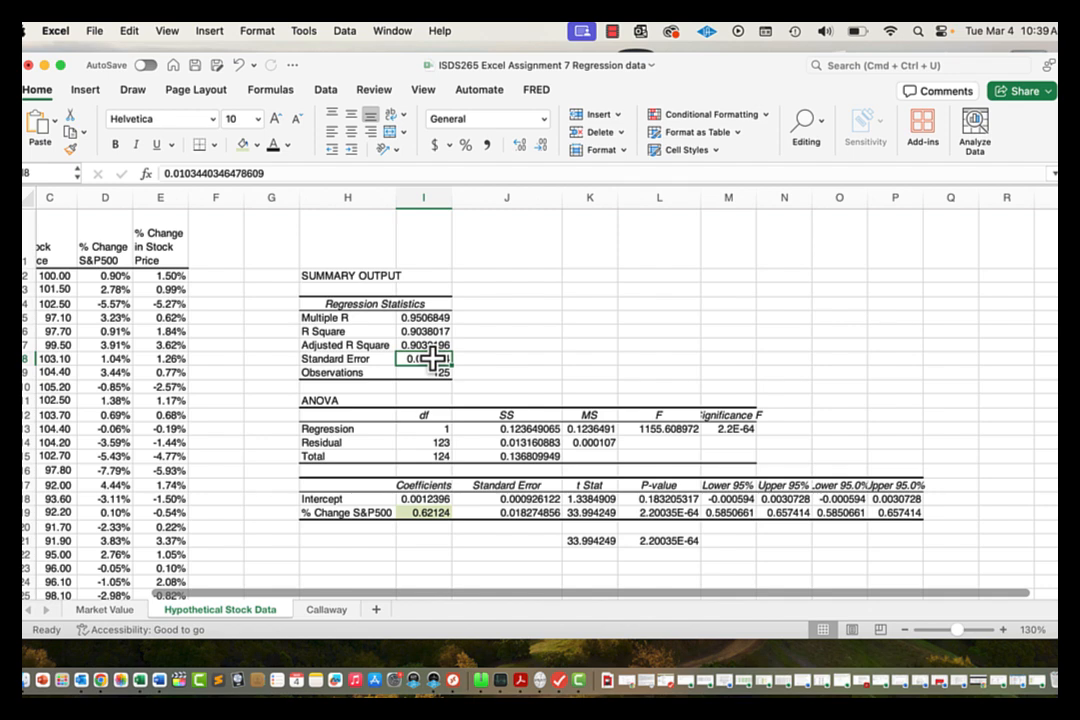
Relate the % Change S&P500 row of the output to the daily change pairs in columns D and E, highlighting D2:E2.
click(255, 401)
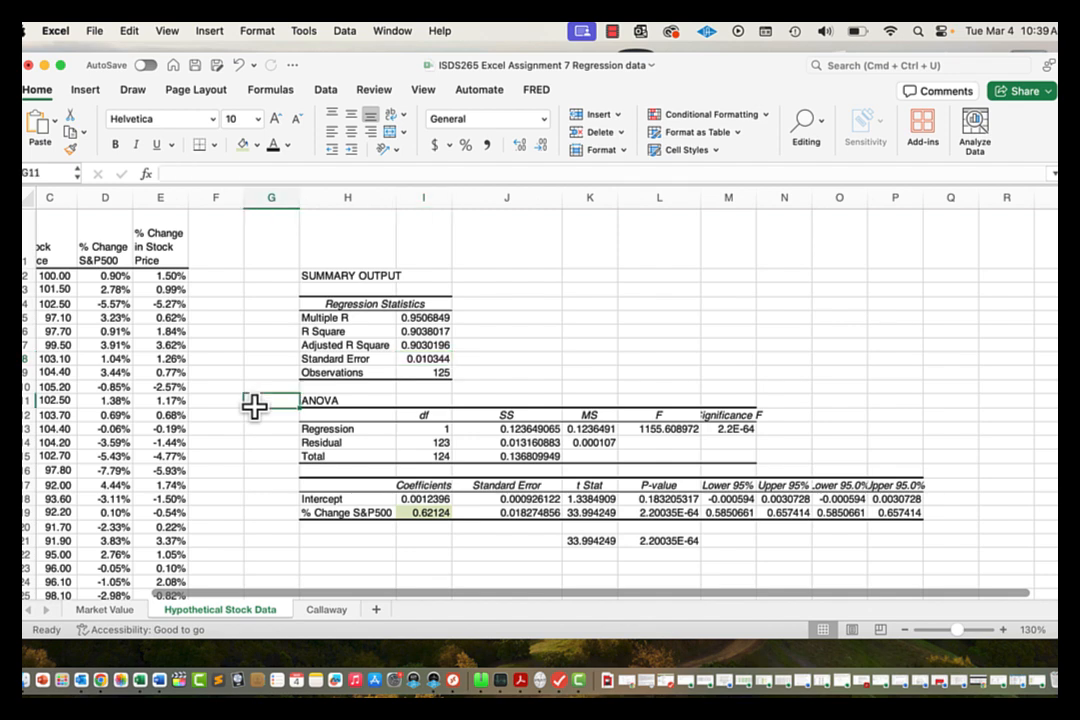
scroll(259, 378, left, 5)
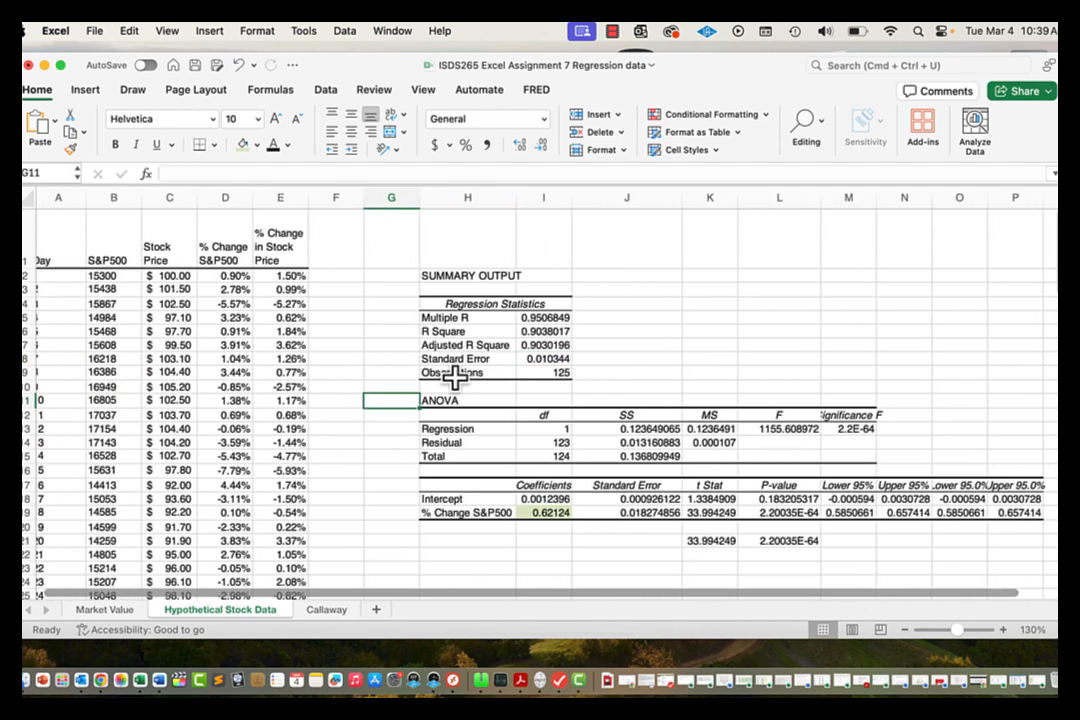
click(472, 515)
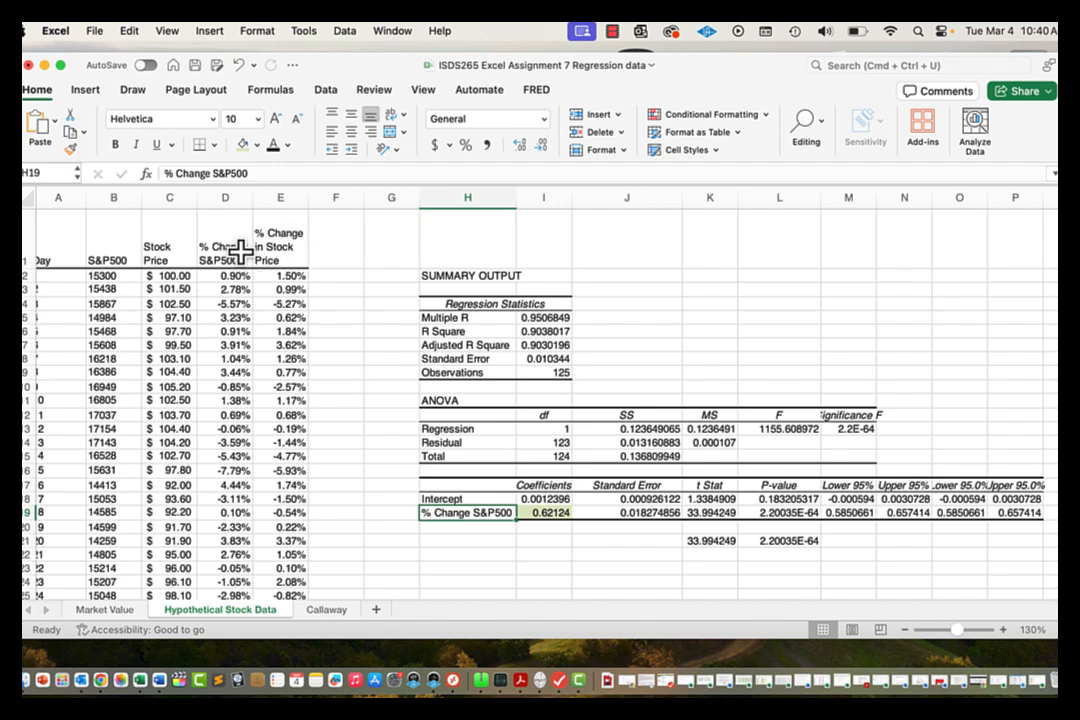
drag(231, 277, 282, 358)
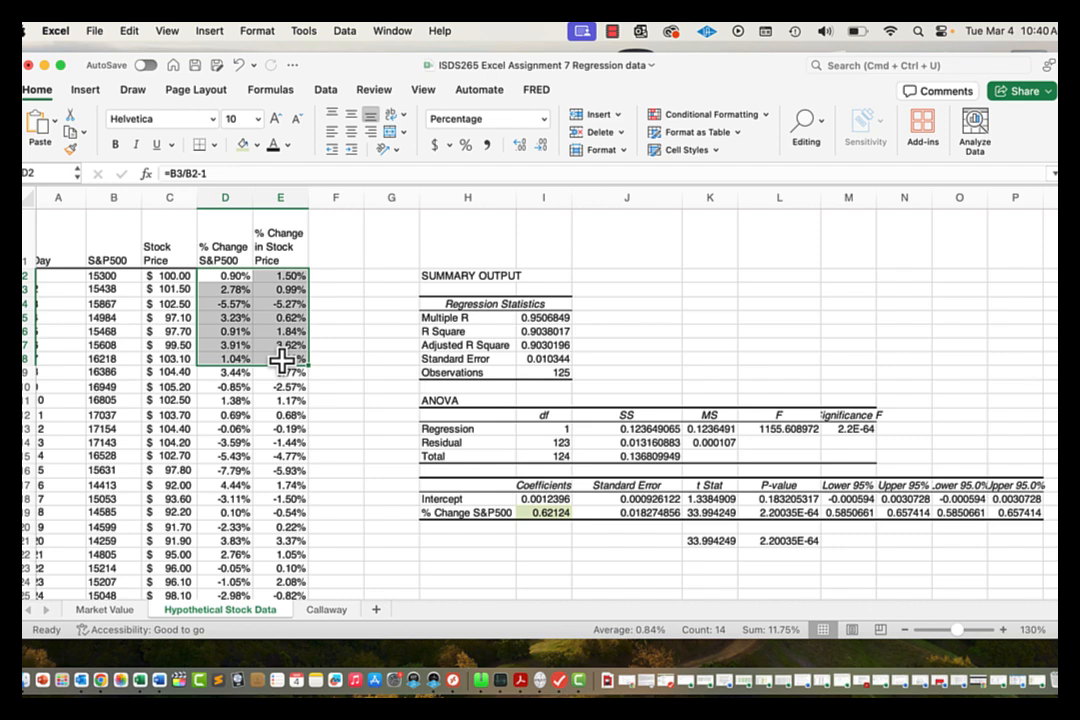
click(345, 275)
drag(234, 280, 300, 279)
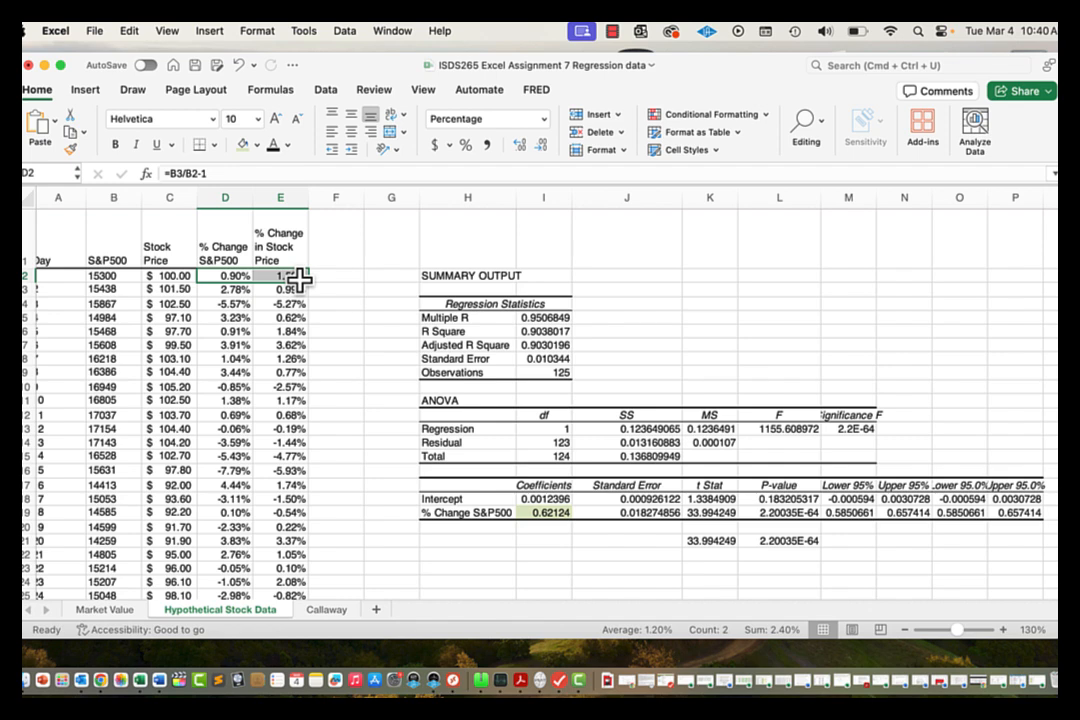
Check the Observations figure in the regression output against the last rows of the daily change data, around cell D126.
click(458, 513)
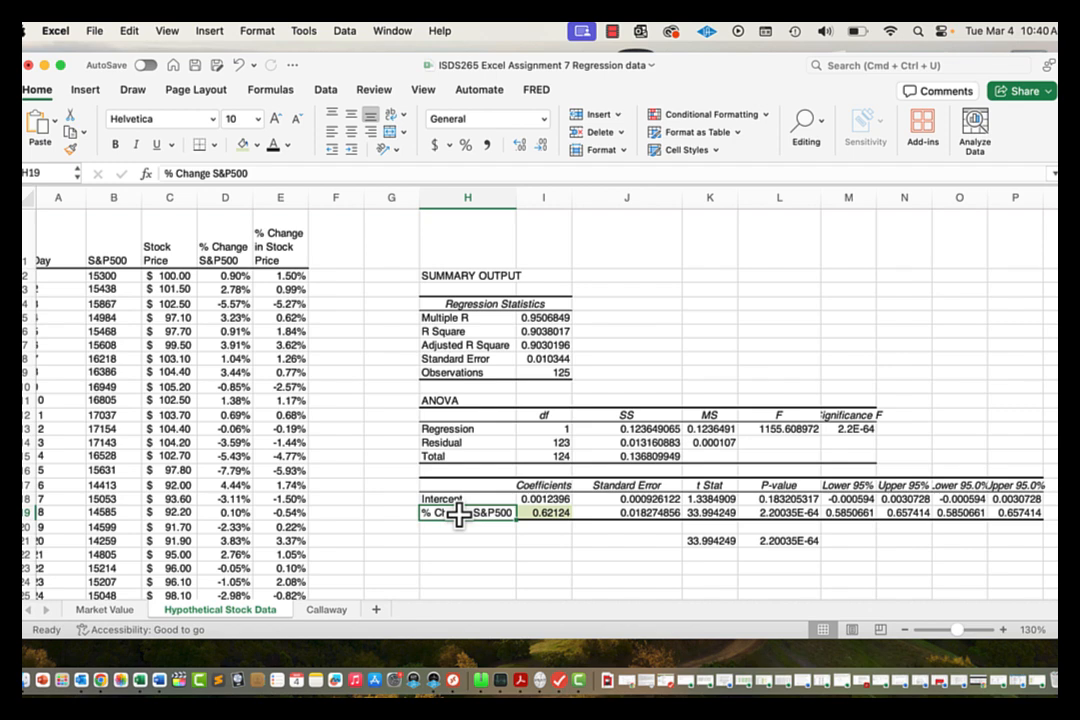
click(552, 372)
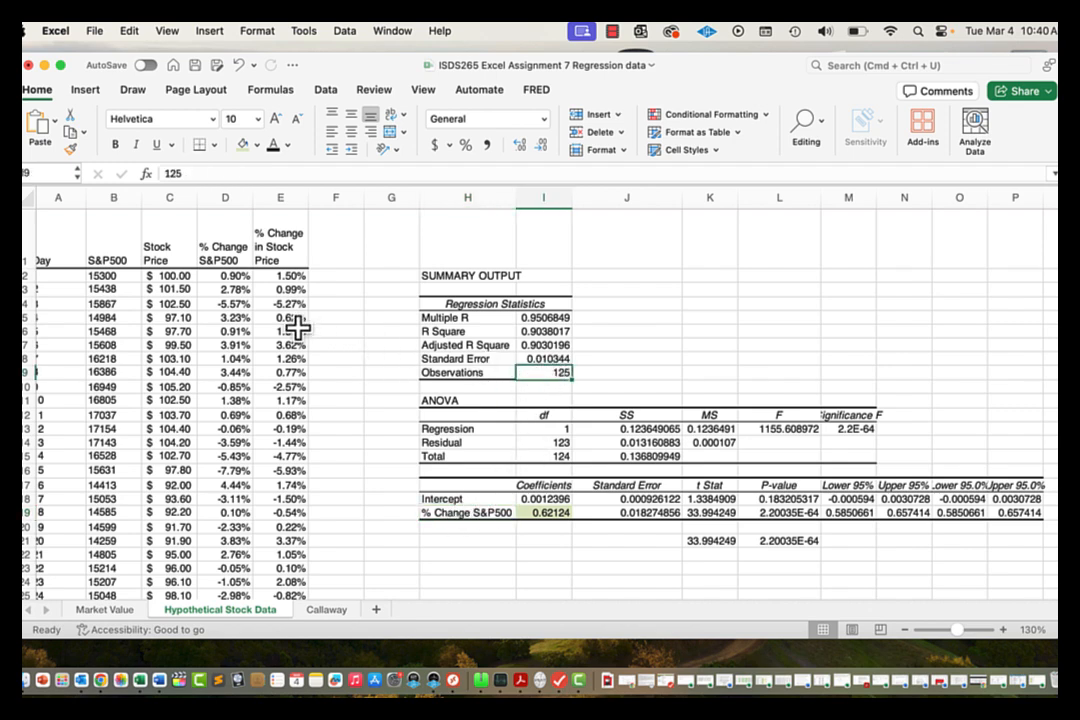
scroll(270, 330, left, 1)
scroll(270, 330, right, 1)
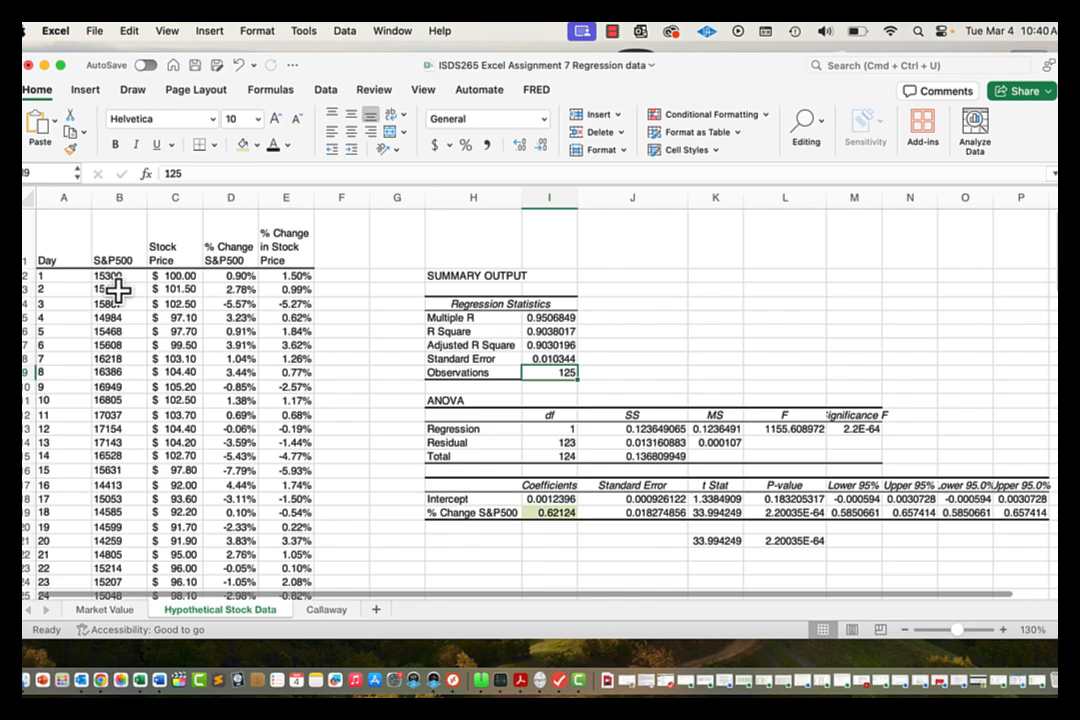
scroll(118, 289, down, 20)
scroll(118, 289, up, 10)
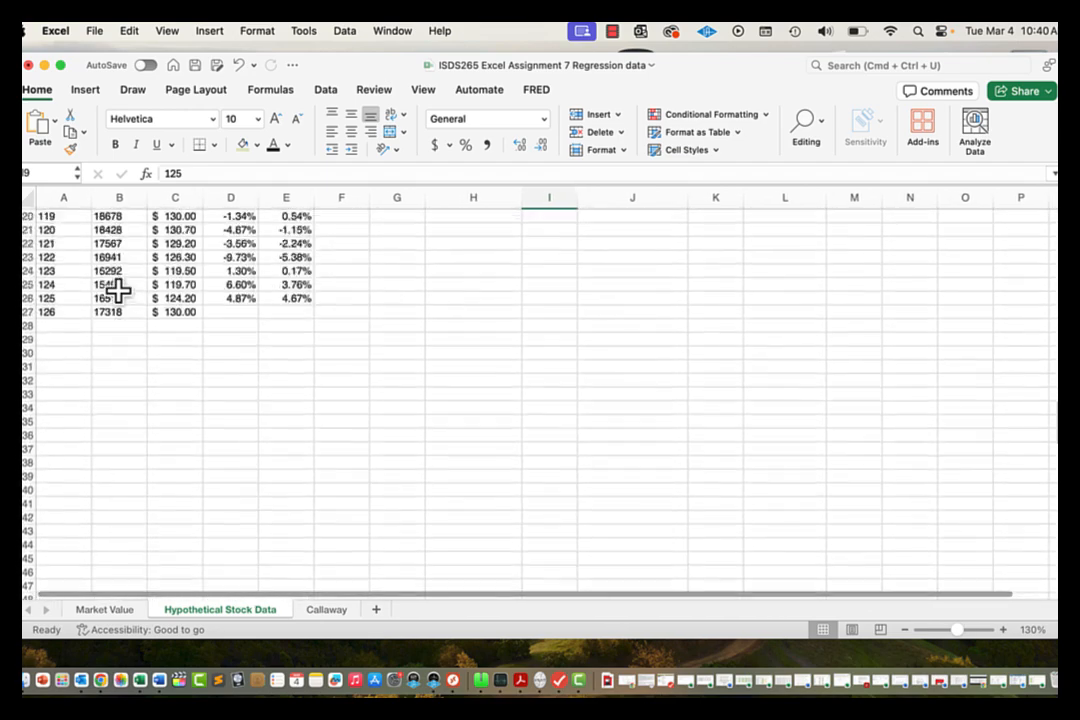
scroll(118, 289, up, 3)
click(226, 335)
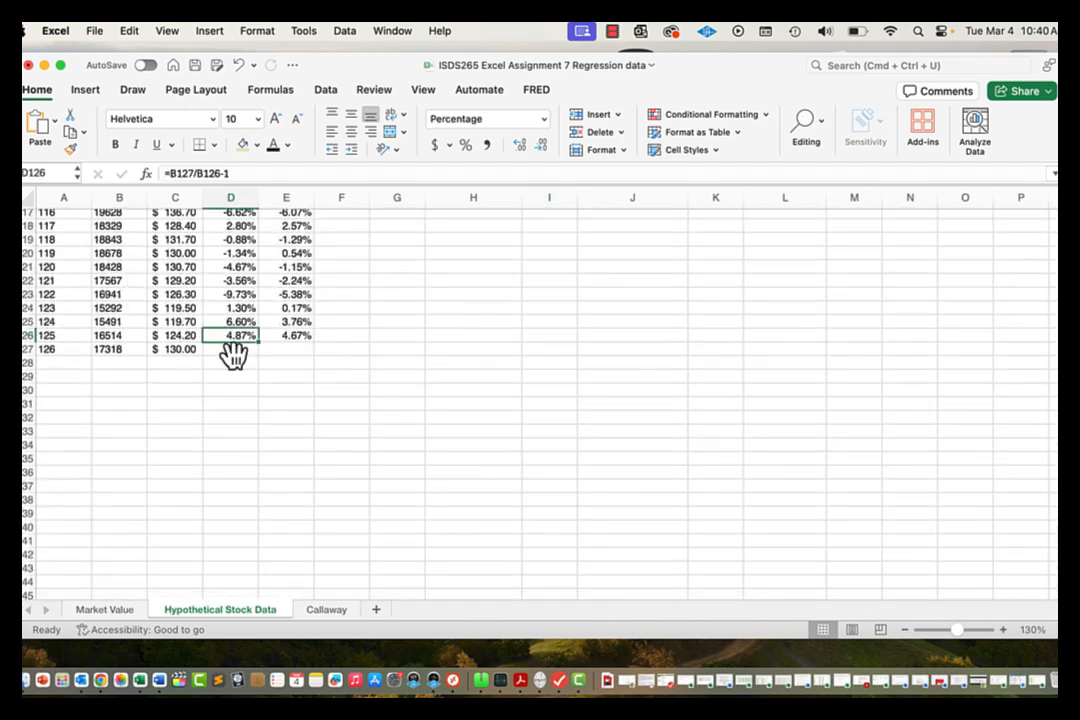
scroll(233, 352, up, 20)
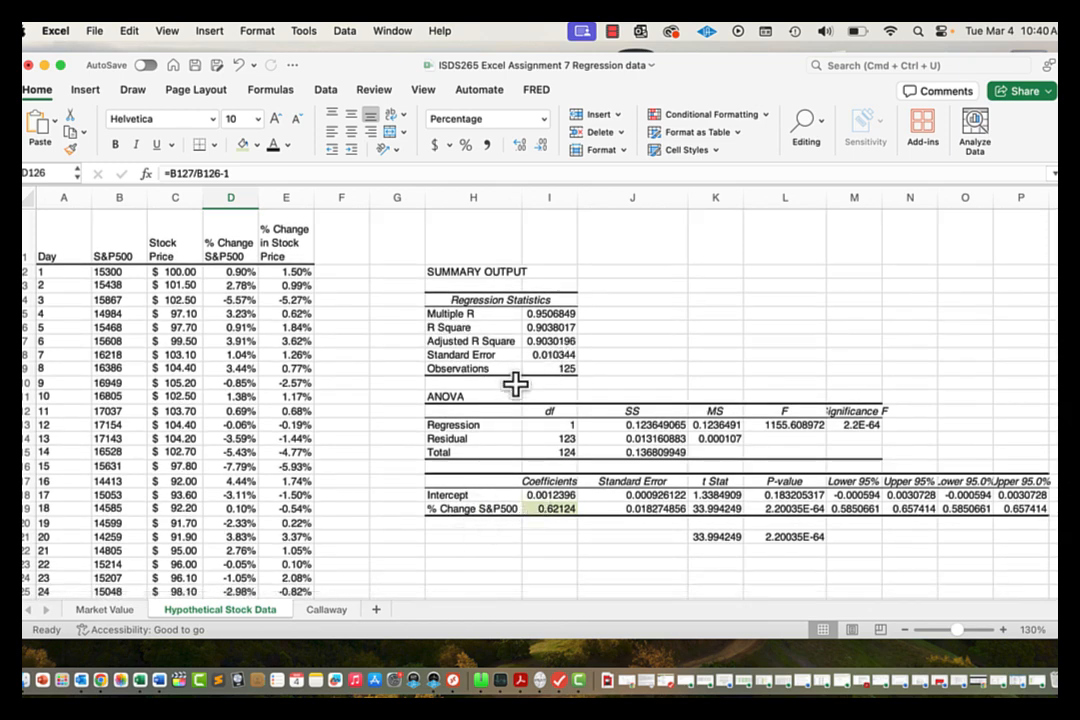
click(447, 549)
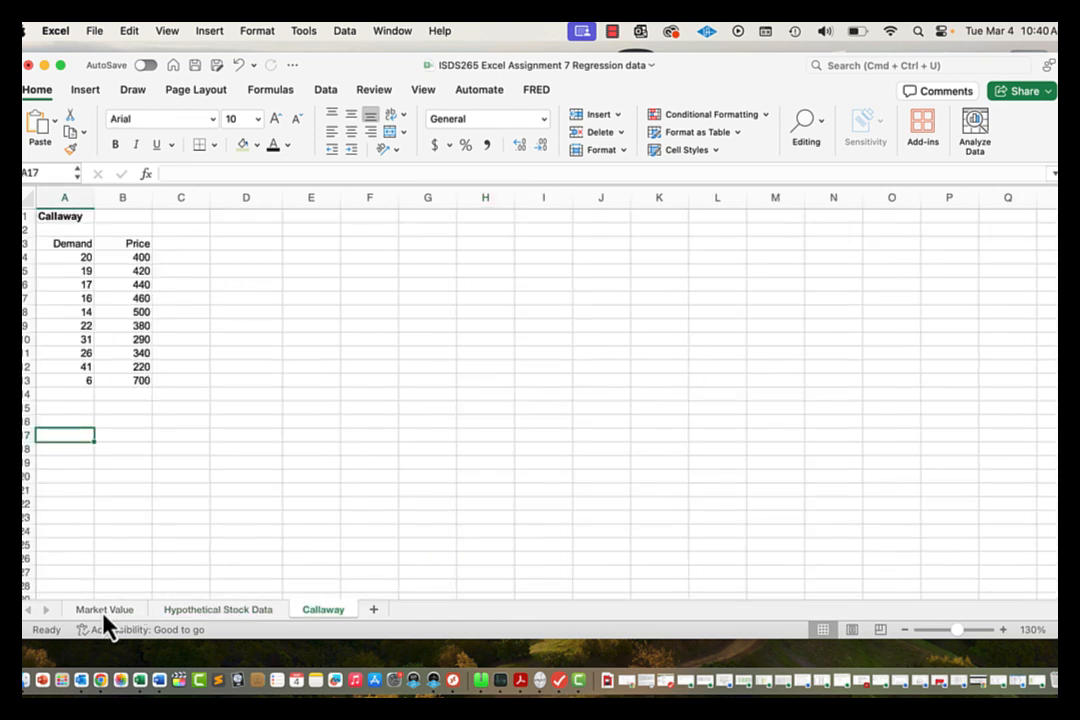
On the Callaway sheet, add the headings ln(Q) in C3 and ln(P) in D3 beside the Demand and Price columns.
click(104, 612)
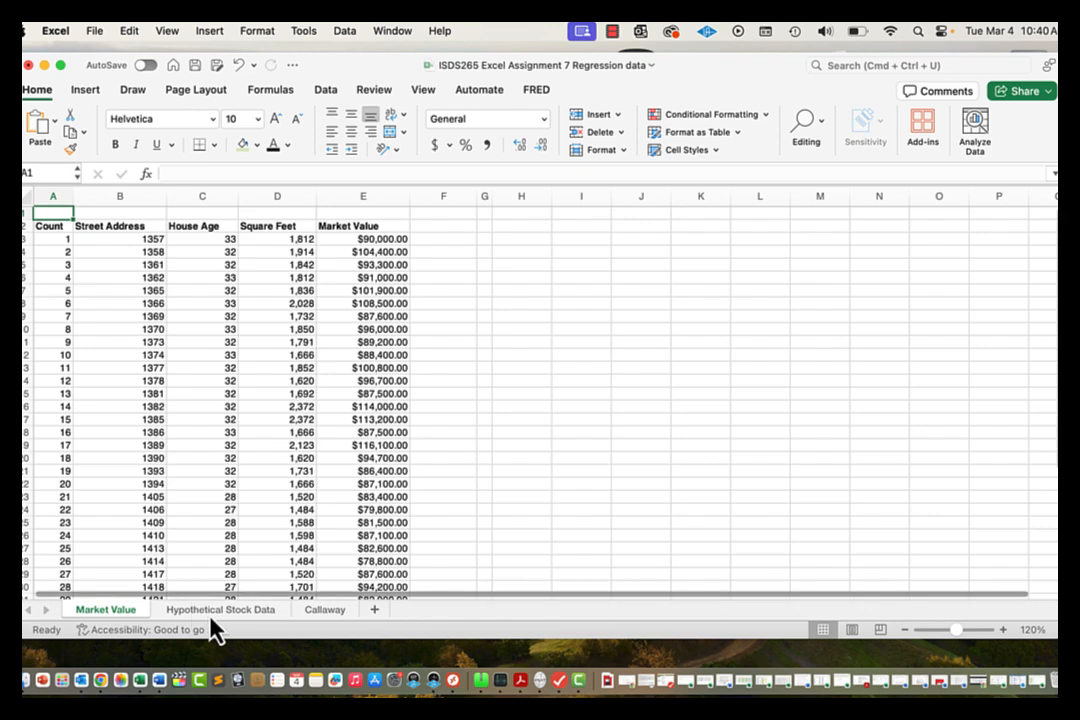
click(325, 610)
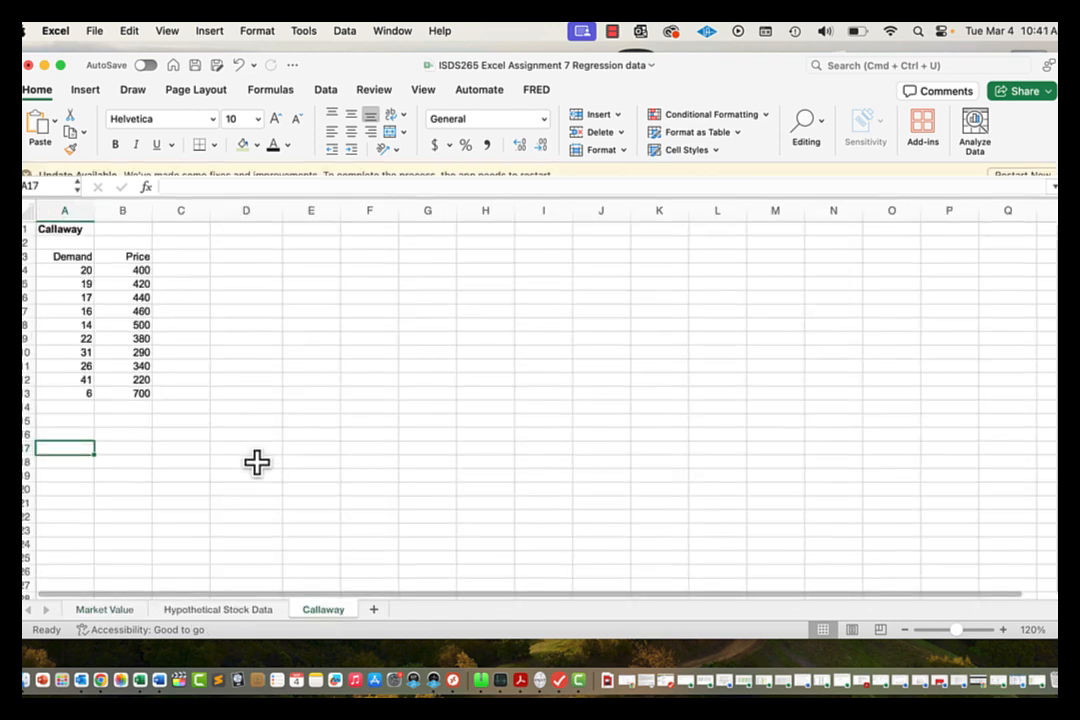
click(191, 268)
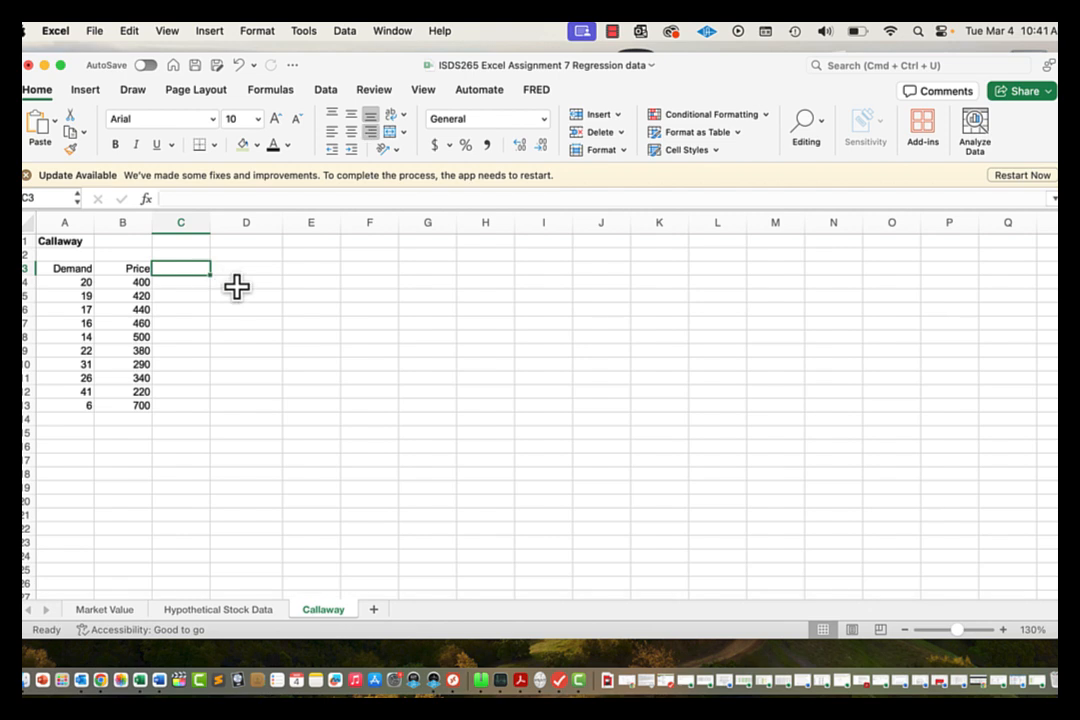
text(ln)
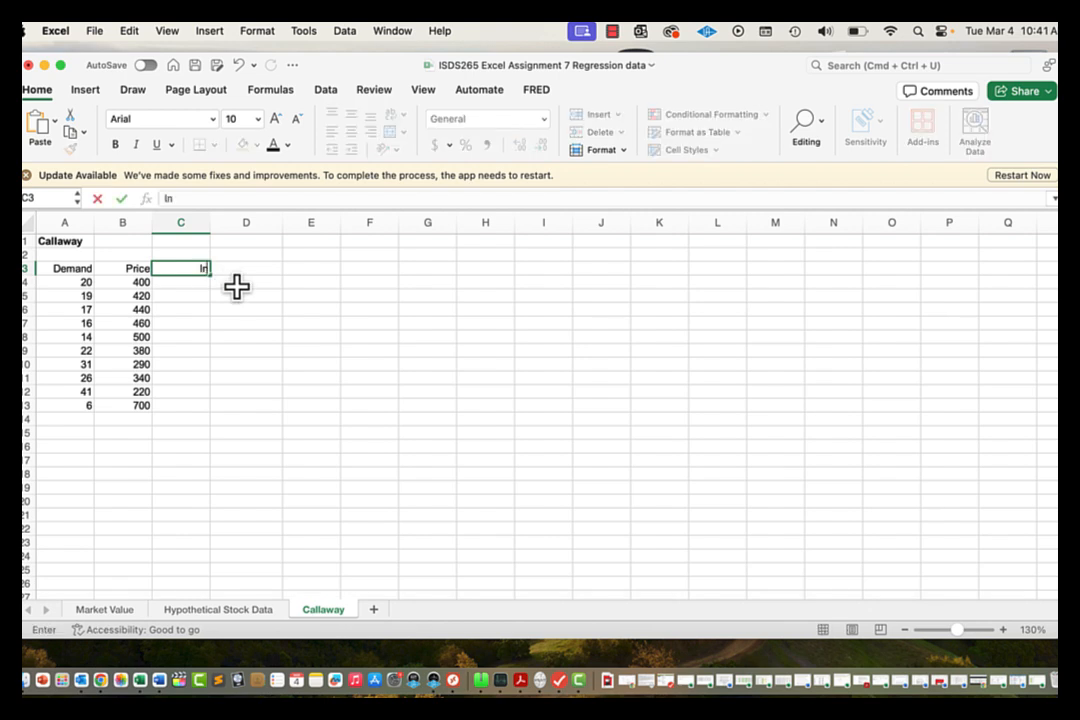
text((Q)
key(Return)
key(Up)
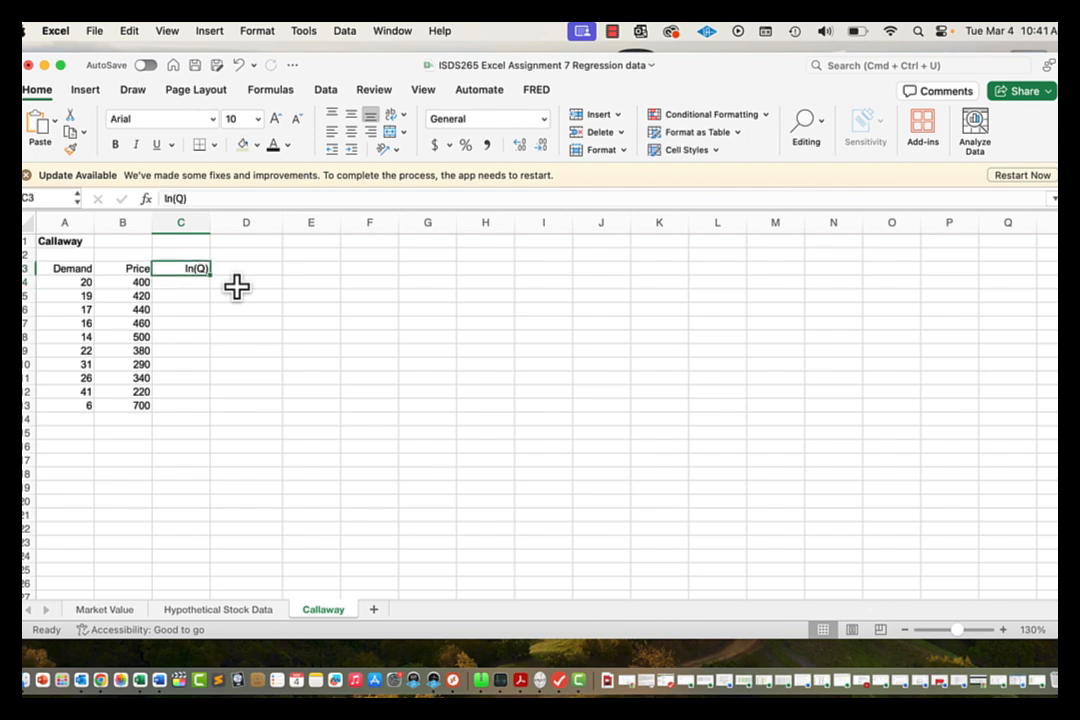
key(Right)
text(l)
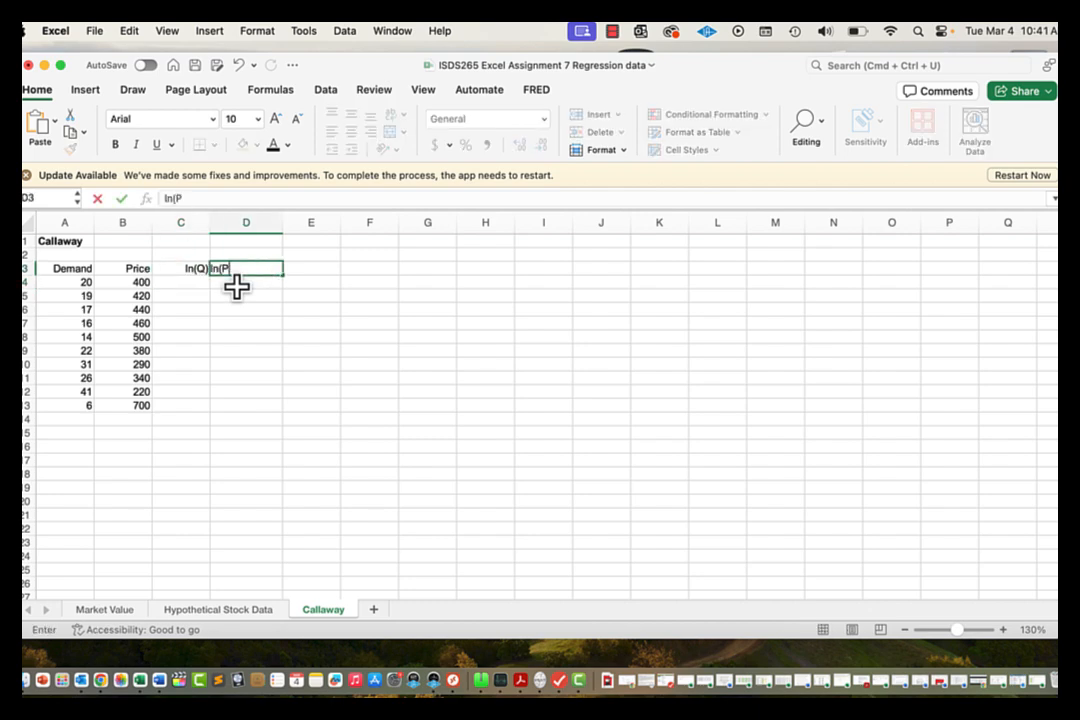
text(n(P))
key(Return)
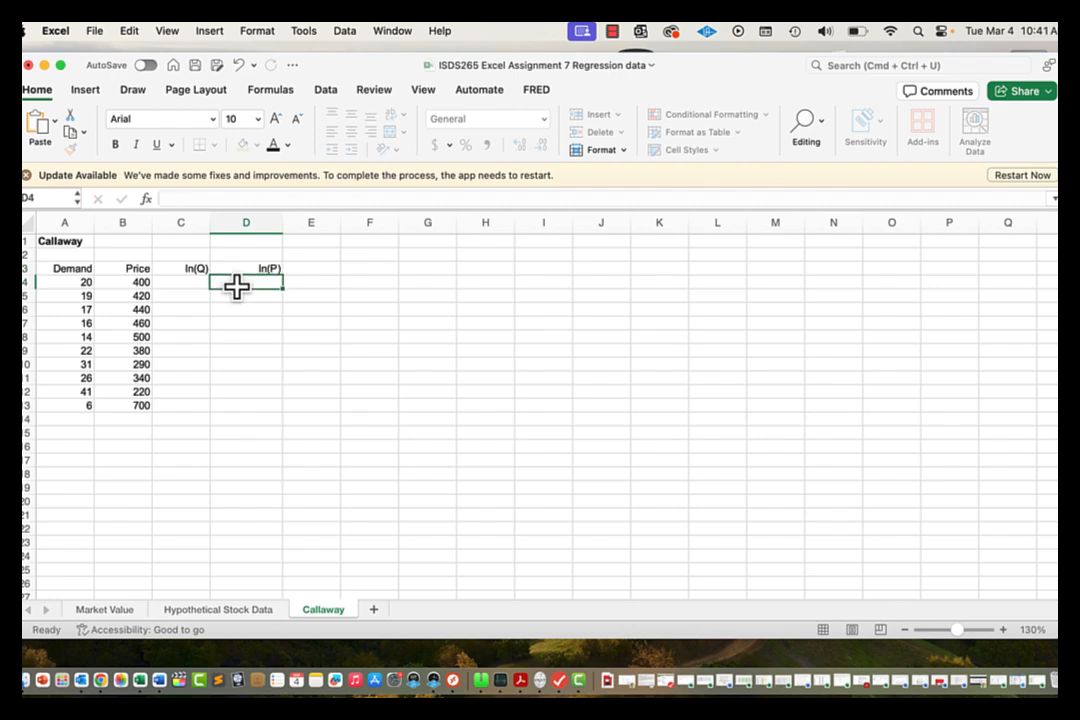
Enter =LN(A4) in C4 and fill it across and down through D13 to log all demand and price values.
key(Left)
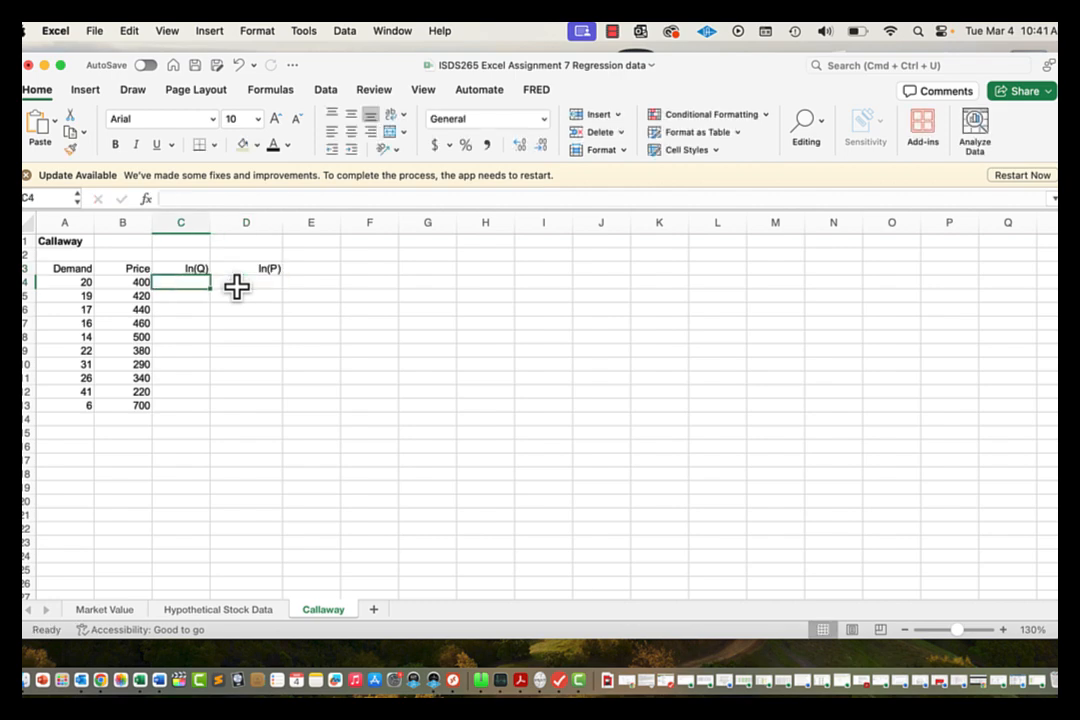
key(Left)
key(Left)
key(Up)
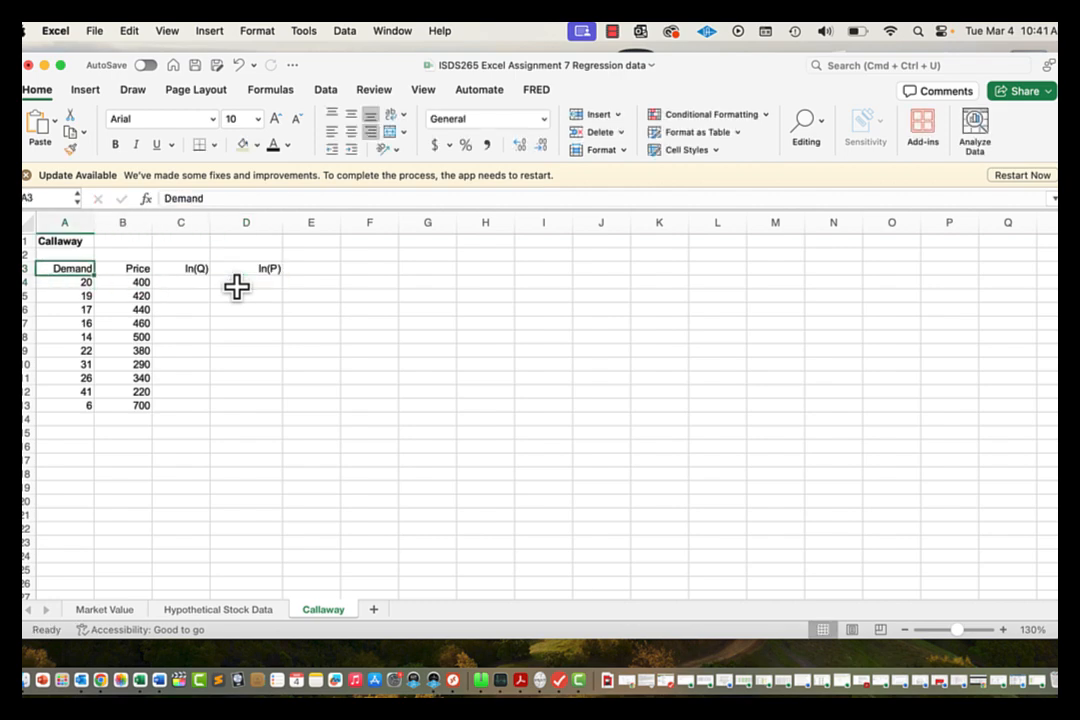
key(Down)
key(Right)
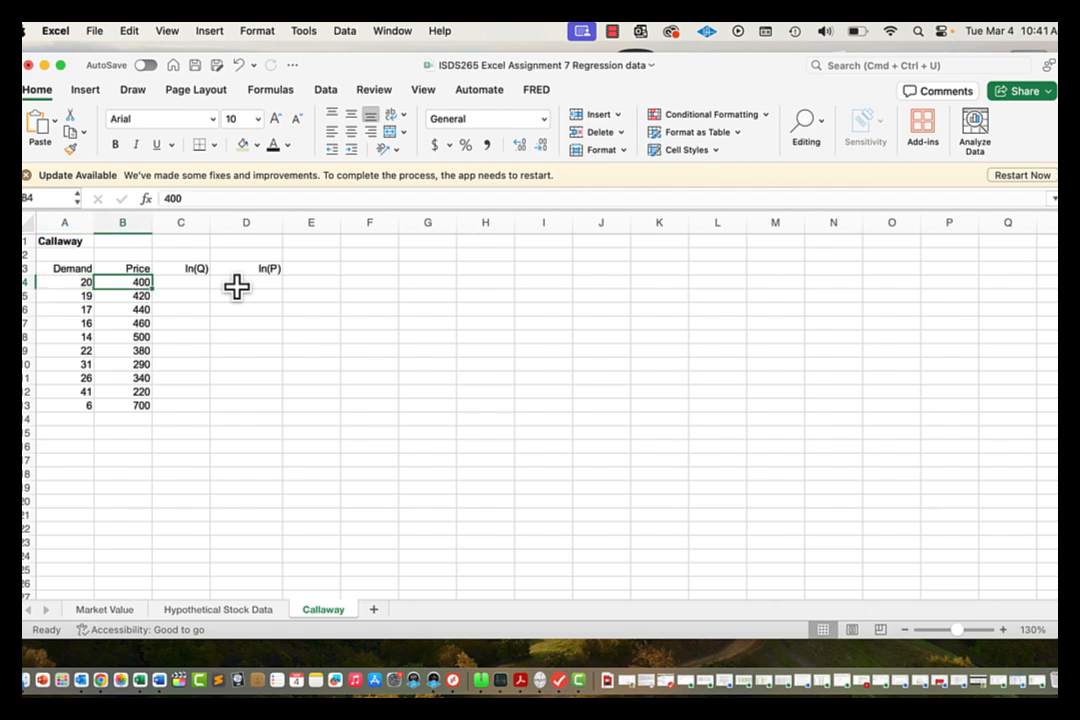
key(Right)
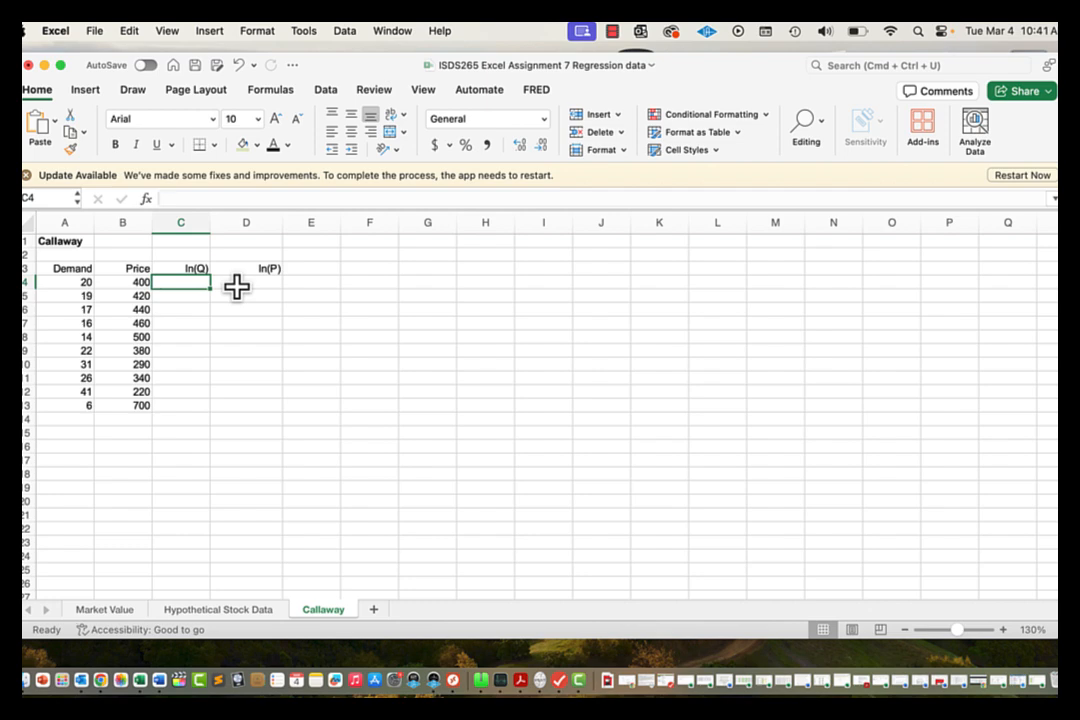
text(=ln)
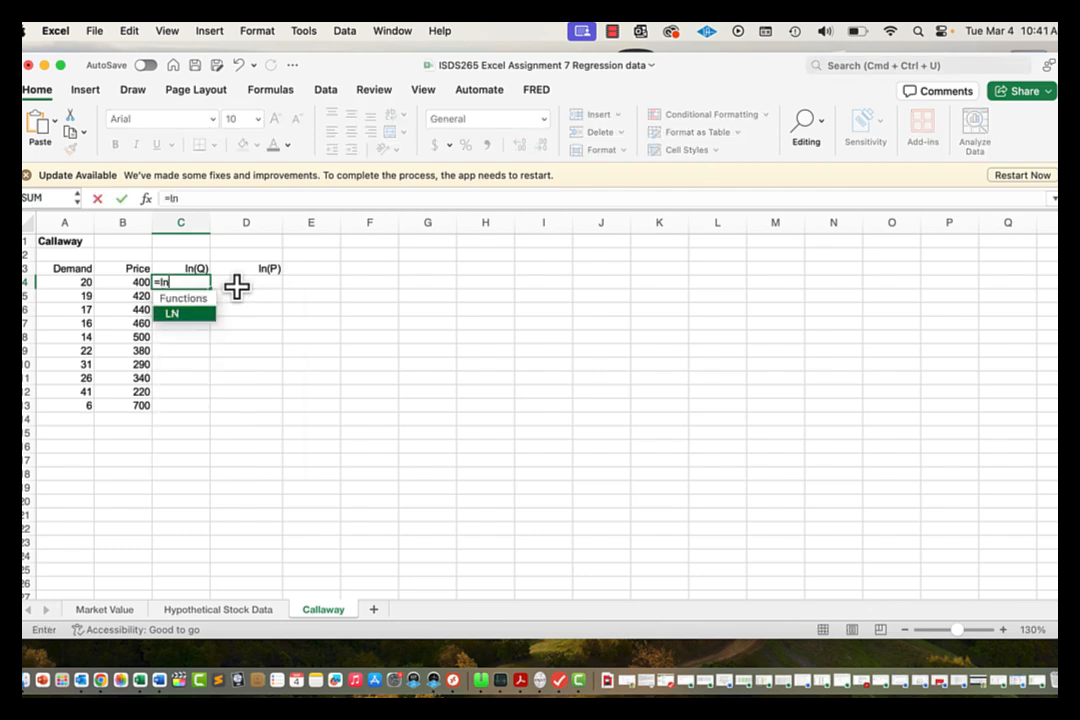
text(()
click(79, 284)
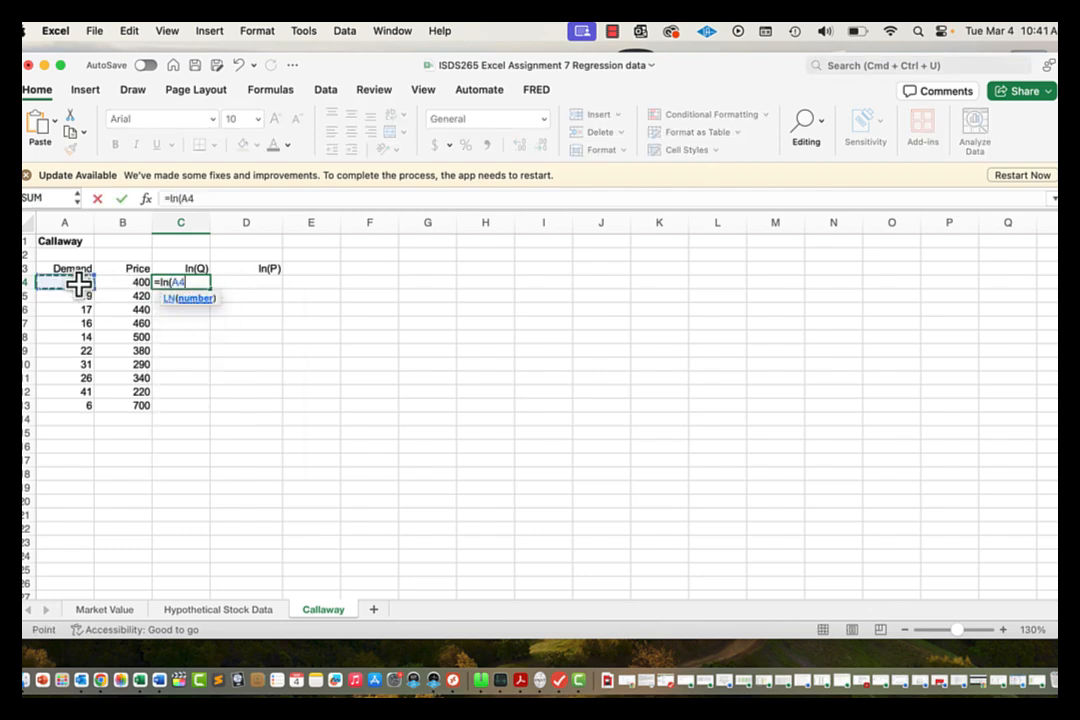
text())
key(Return)
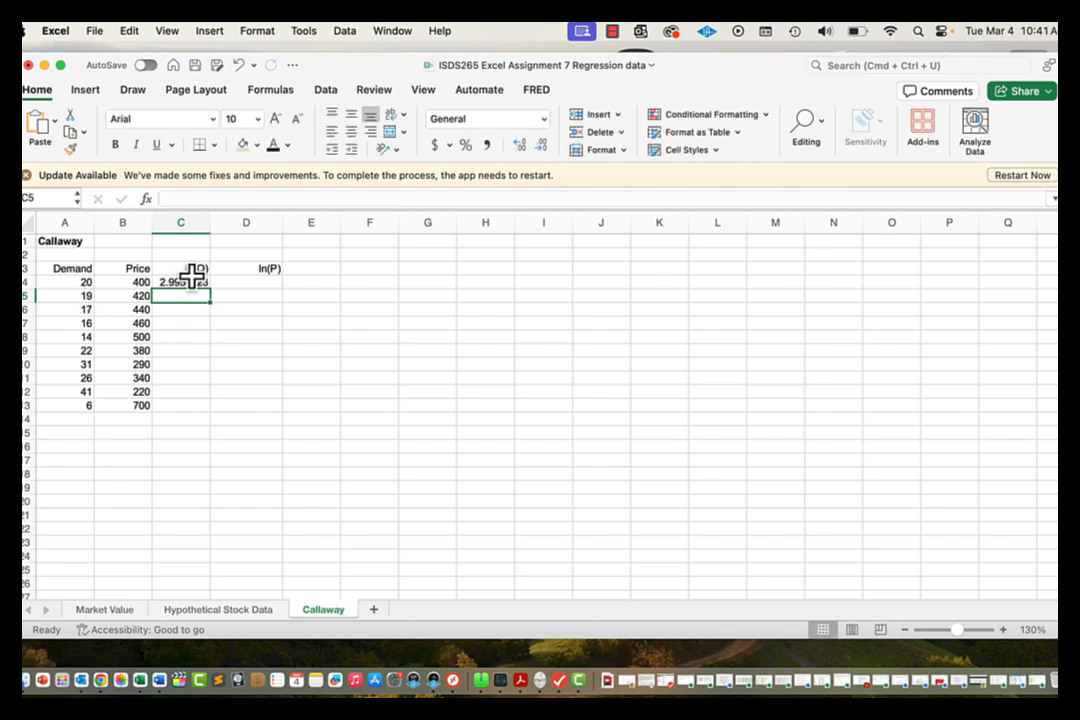
click(188, 287)
drag(210, 288, 267, 410)
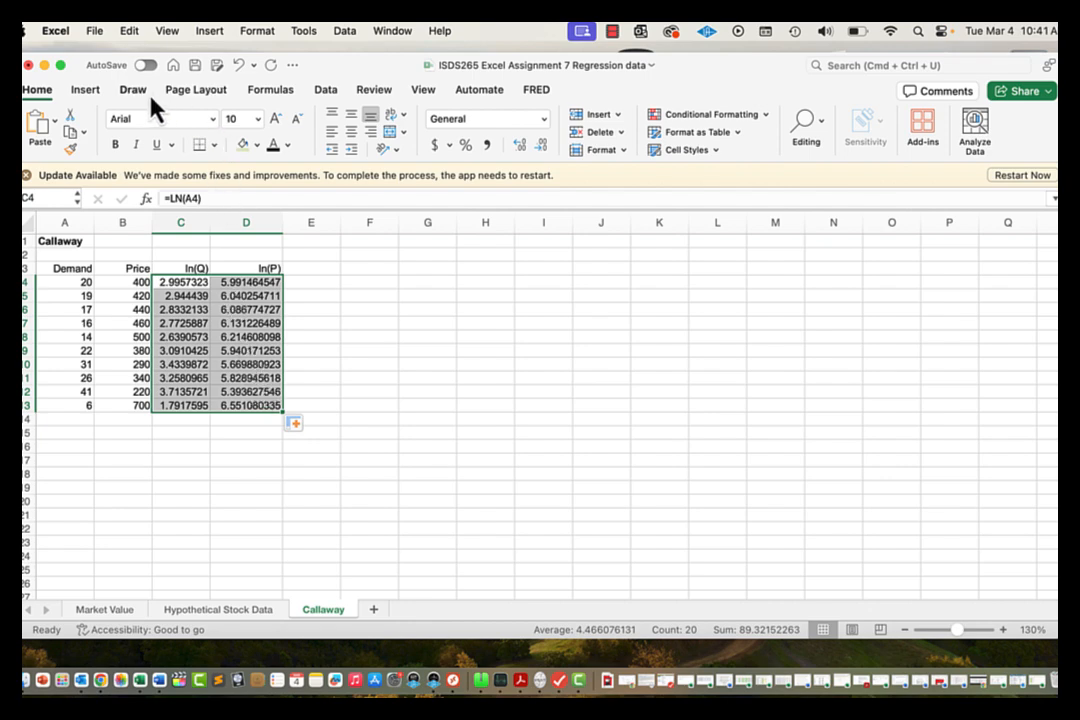
Insert a markers-only scatter chart of the logged quantity and price values in C4:D13.
click(210, 31)
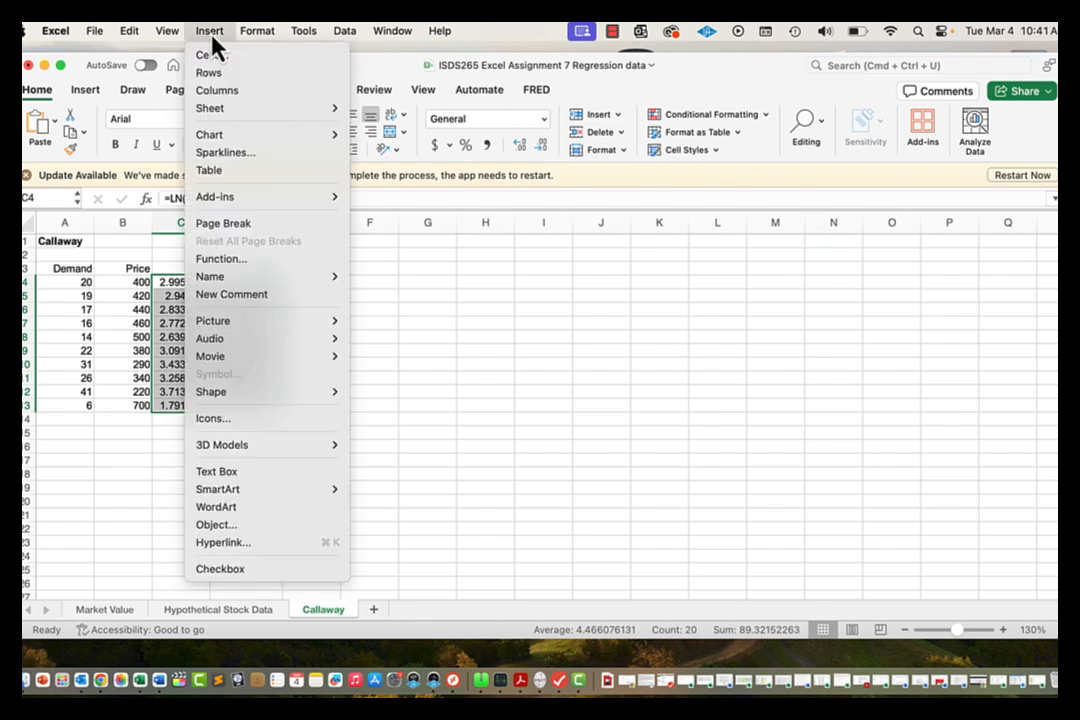
mouse_move(167, 31)
click(90, 93)
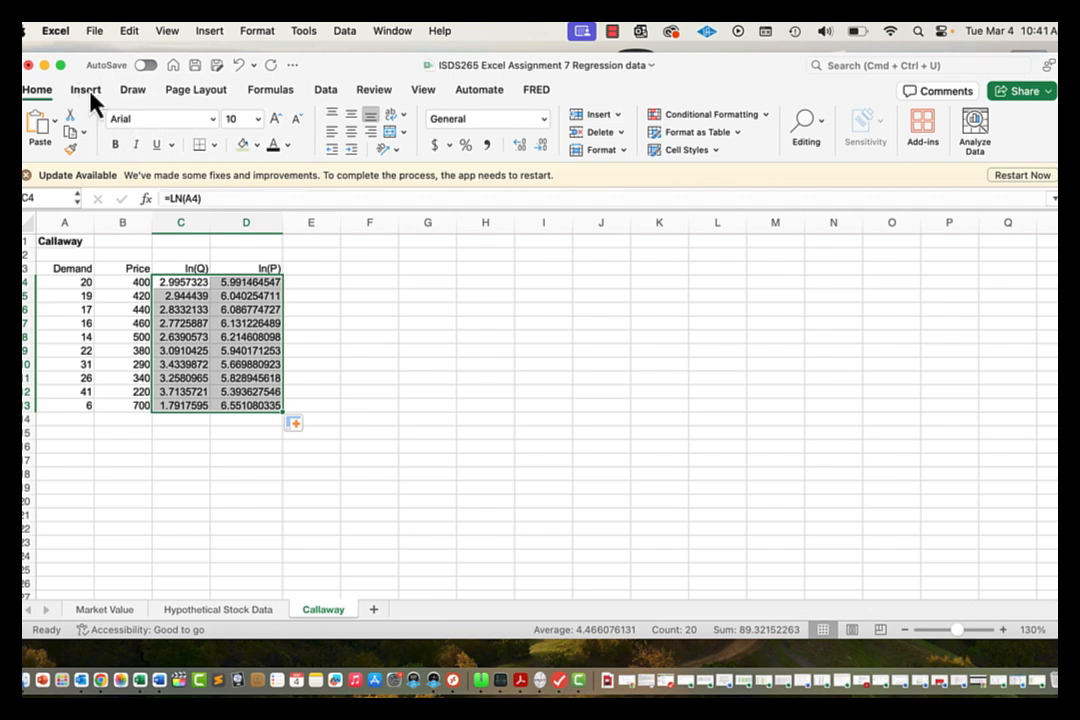
click(86, 90)
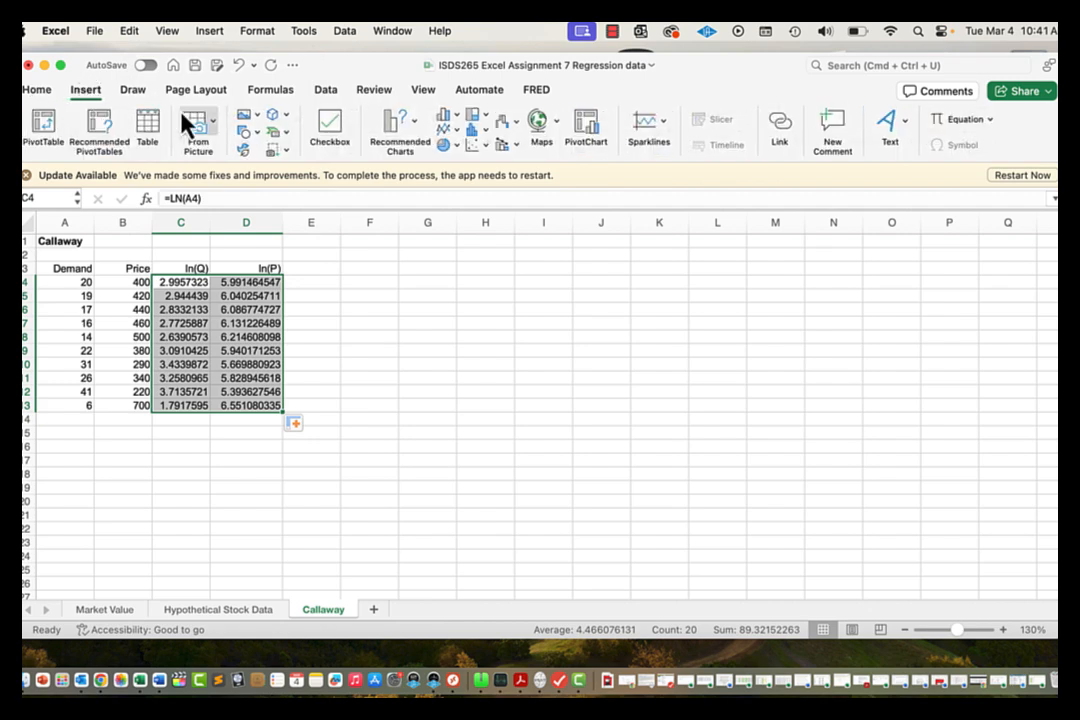
click(478, 150)
click(503, 243)
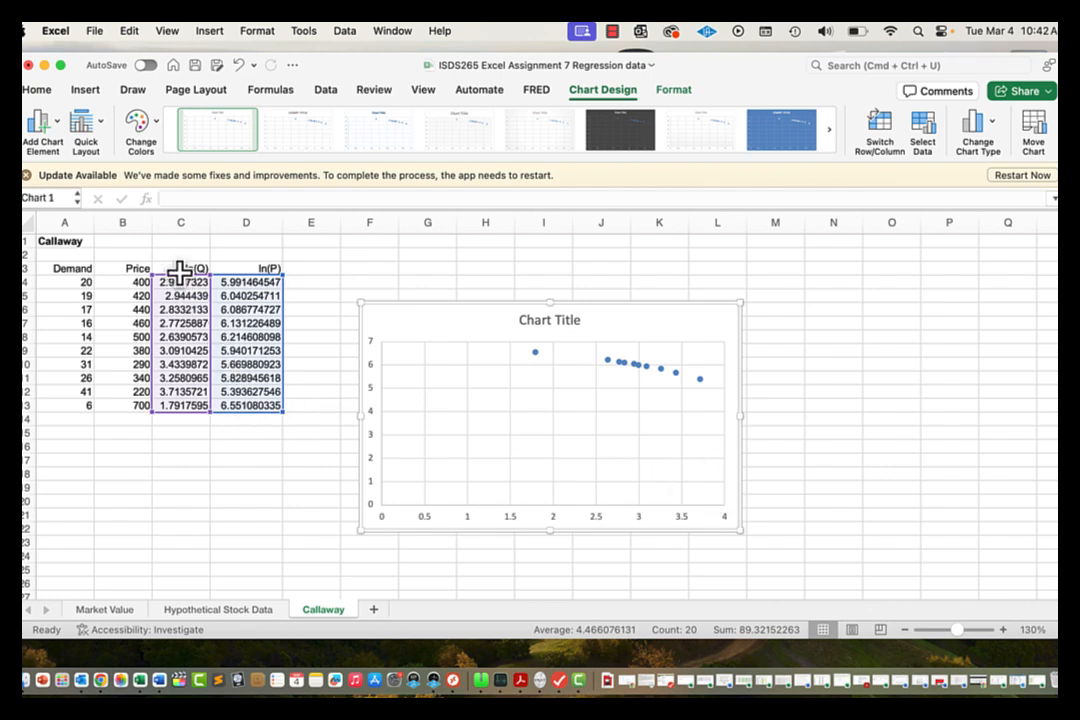
Highlight A4:C4 to point out the original values, and delete the scatter chart of the logged data.
drag(190, 282, 84, 280)
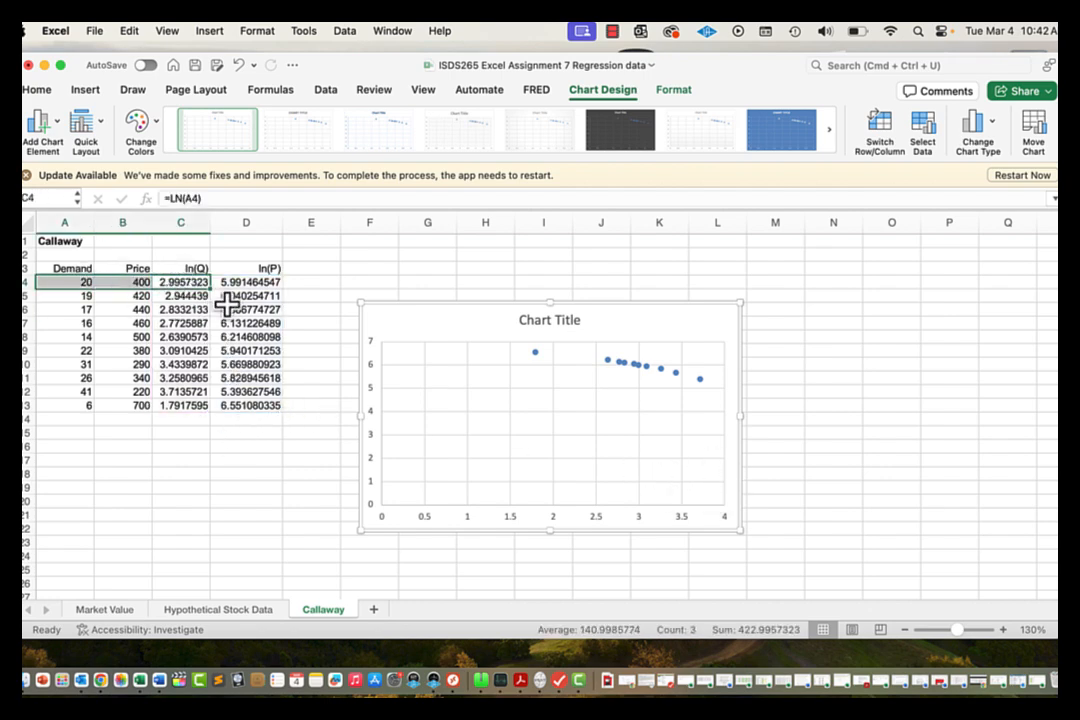
click(420, 327)
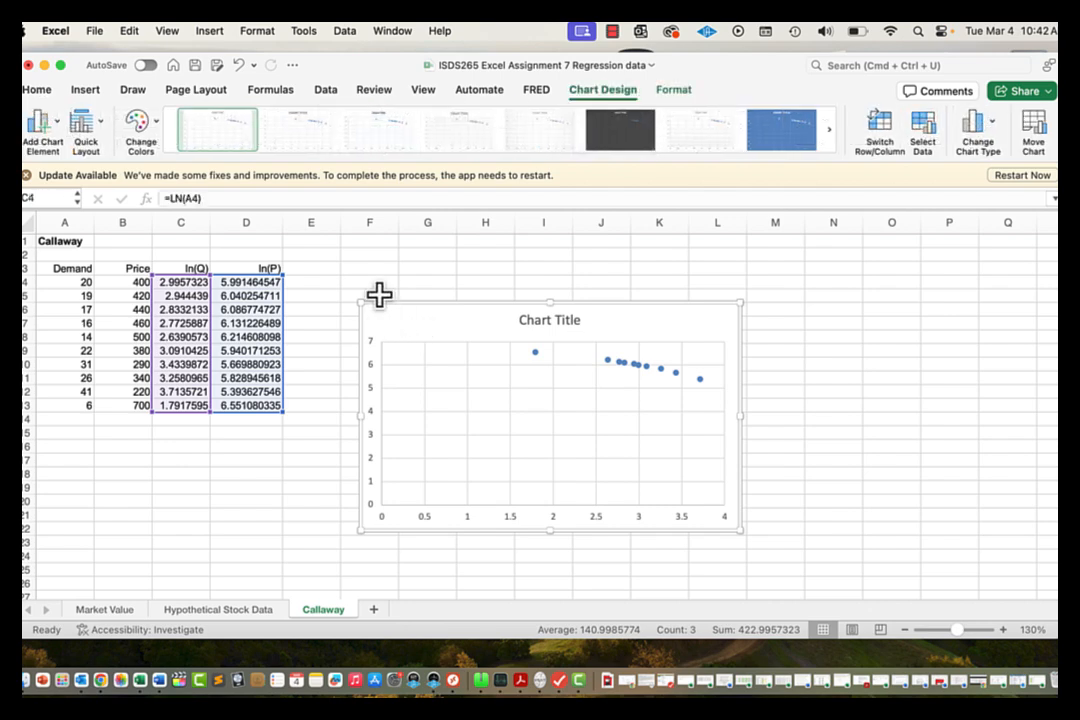
key(Delete)
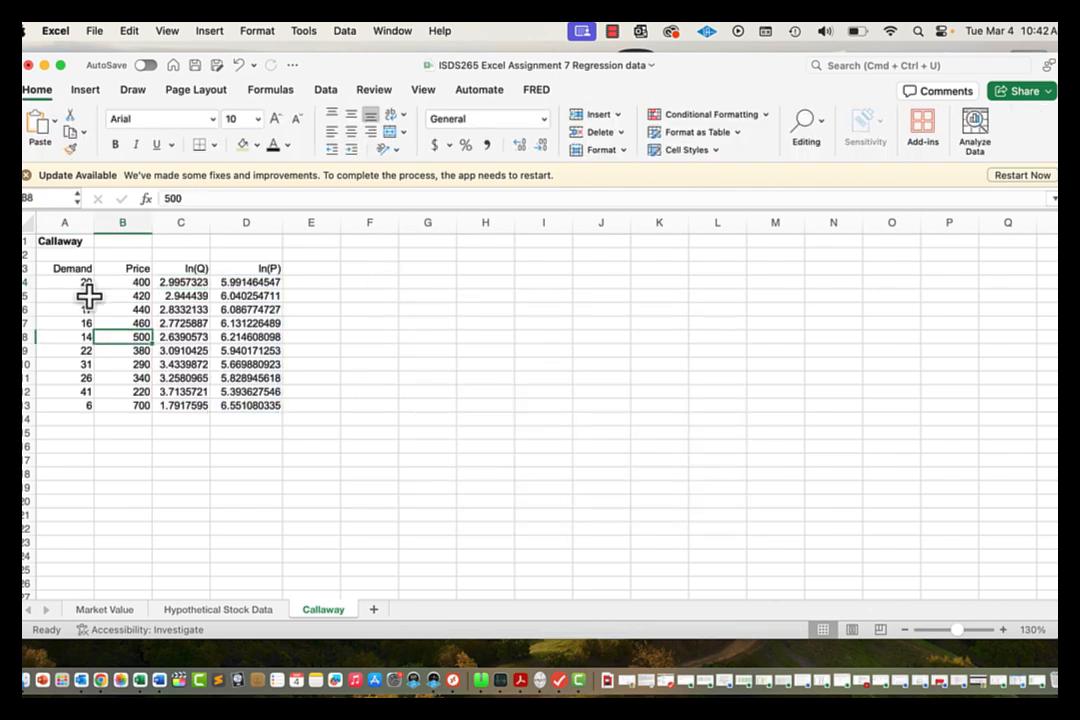
Insert a markers-only scatter chart of the original Demand and Price values in A4:B13 and leave the chart deselected.
drag(80, 282, 121, 404)
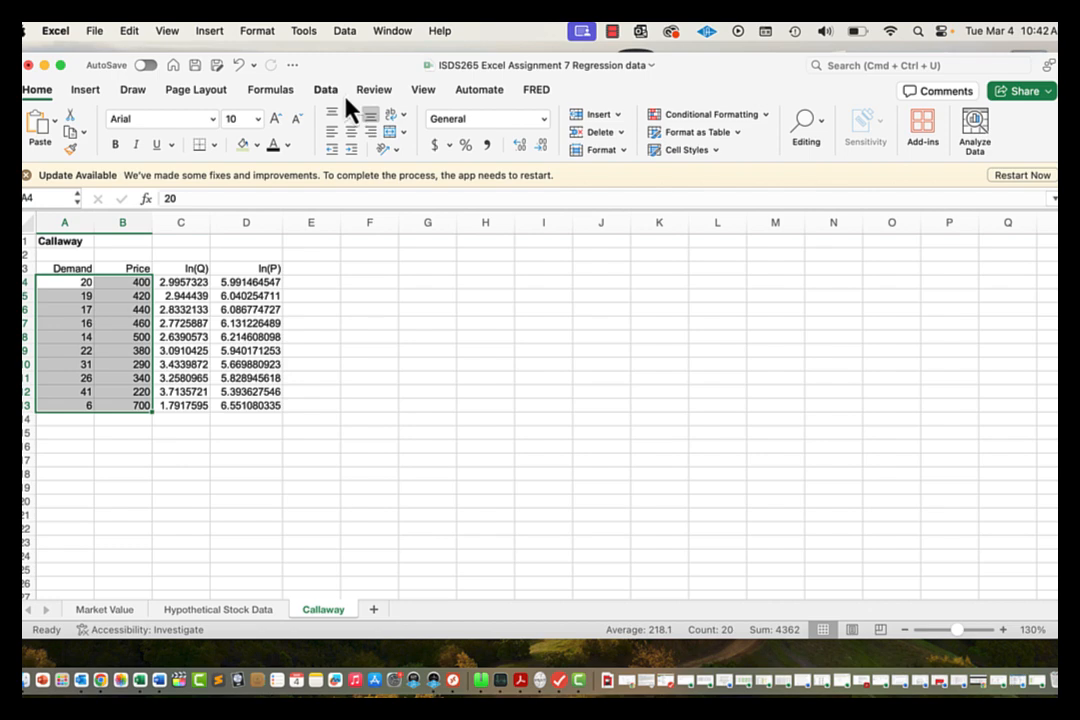
click(84, 91)
click(478, 146)
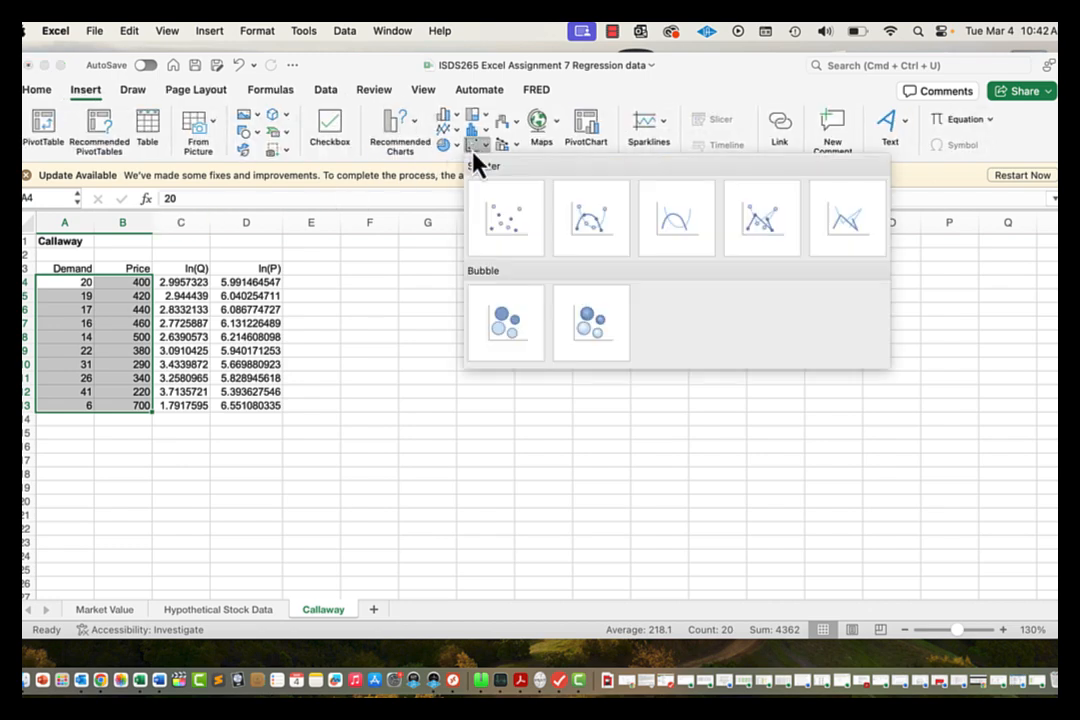
click(507, 234)
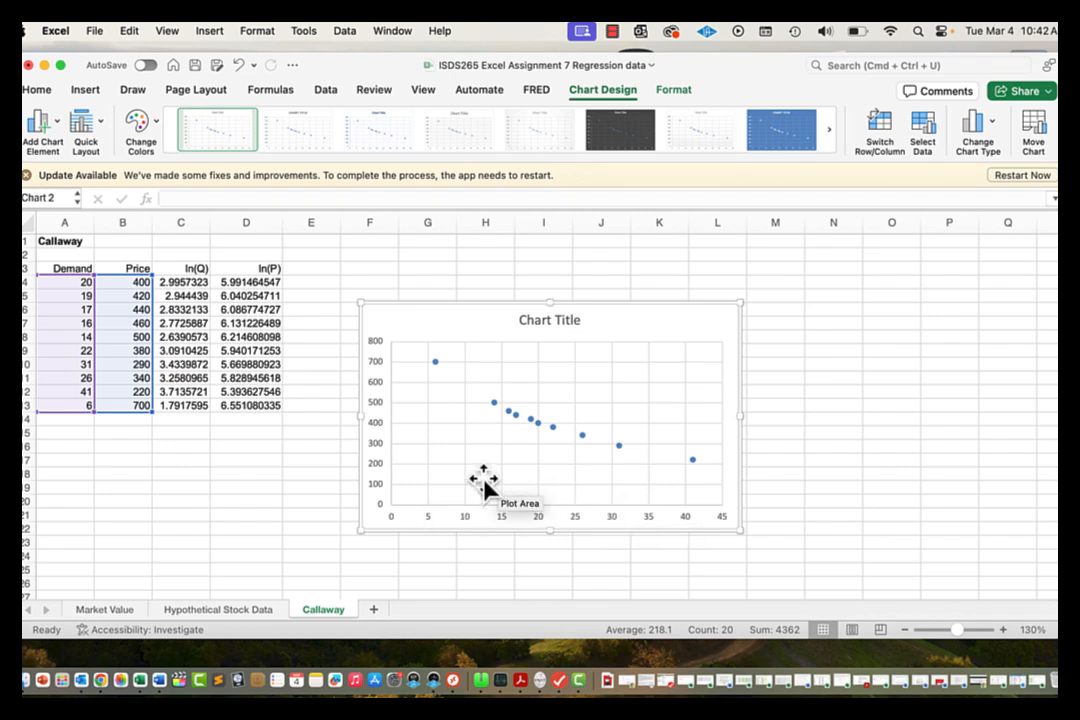
click(272, 462)
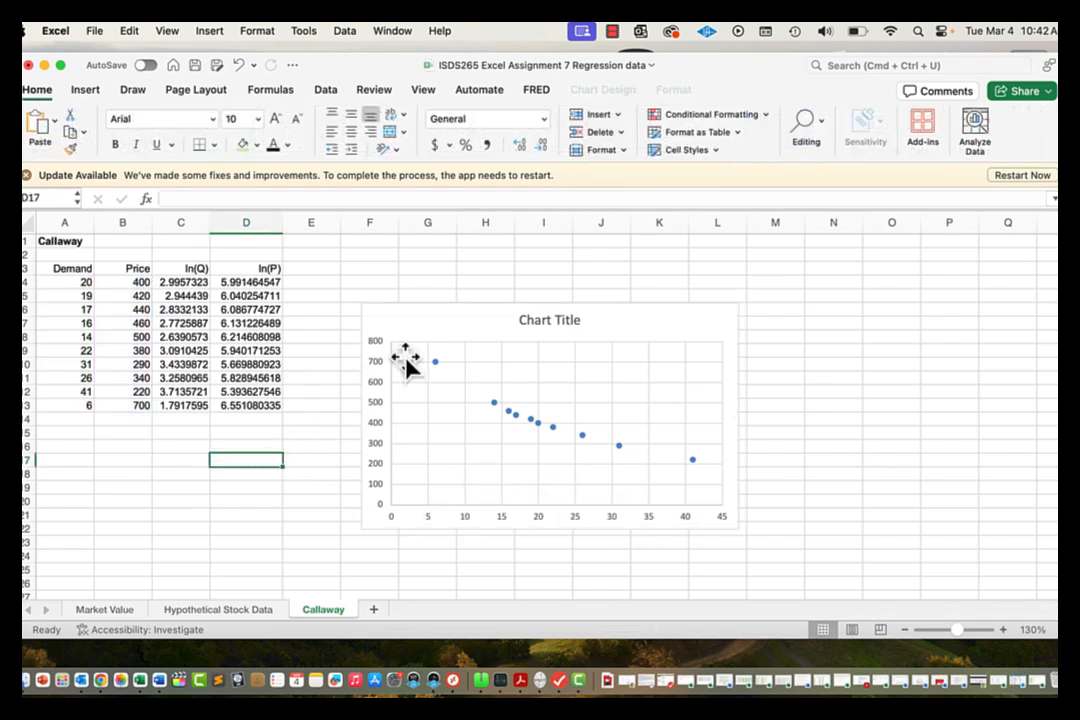
click(430, 325)
click(241, 434)
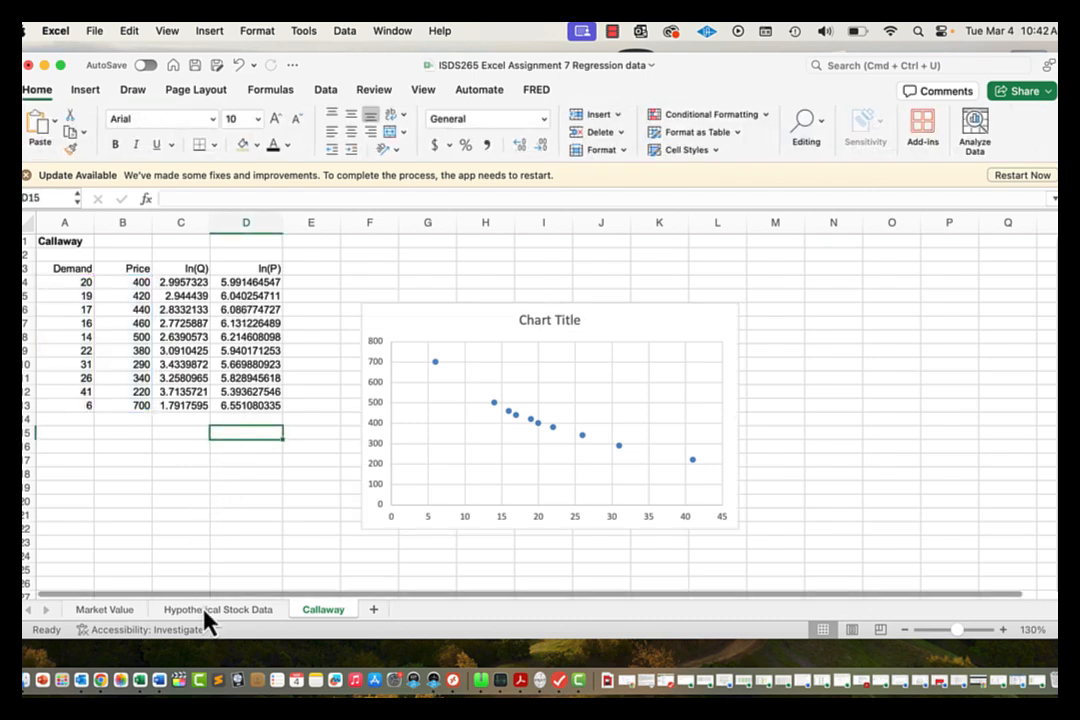
Return to the Hypothetical Stock Data sheet and review the % Change S&P500 coefficient in I19.
key(ctrl+Page_Up)
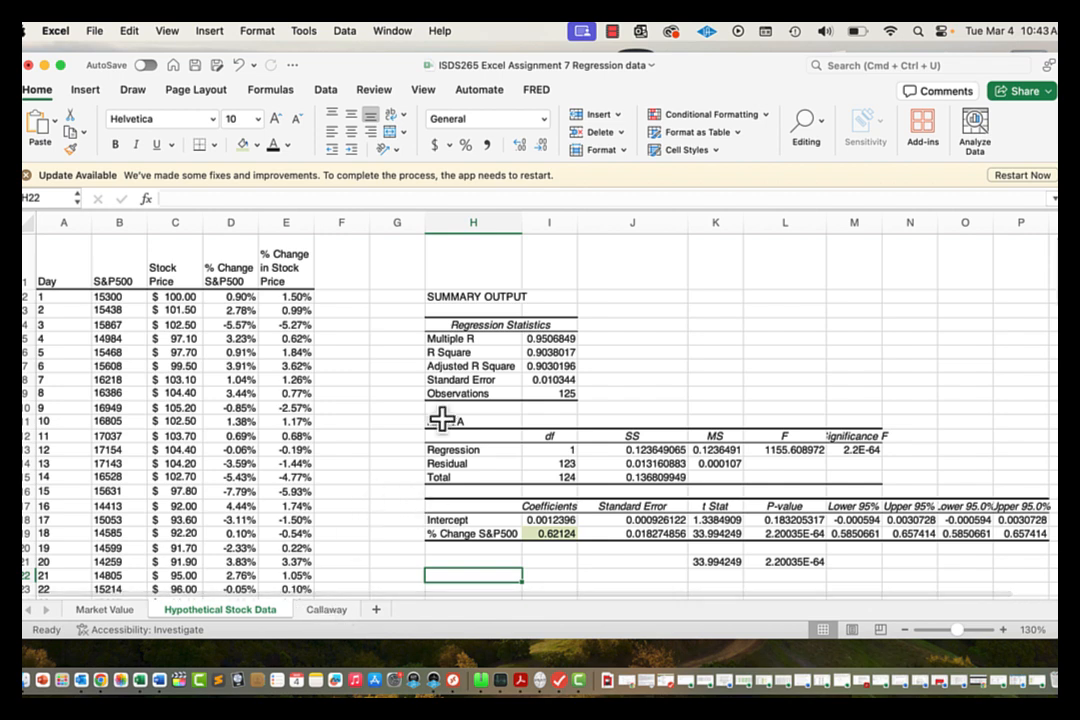
scroll(443, 420, down, 4)
click(548, 420)
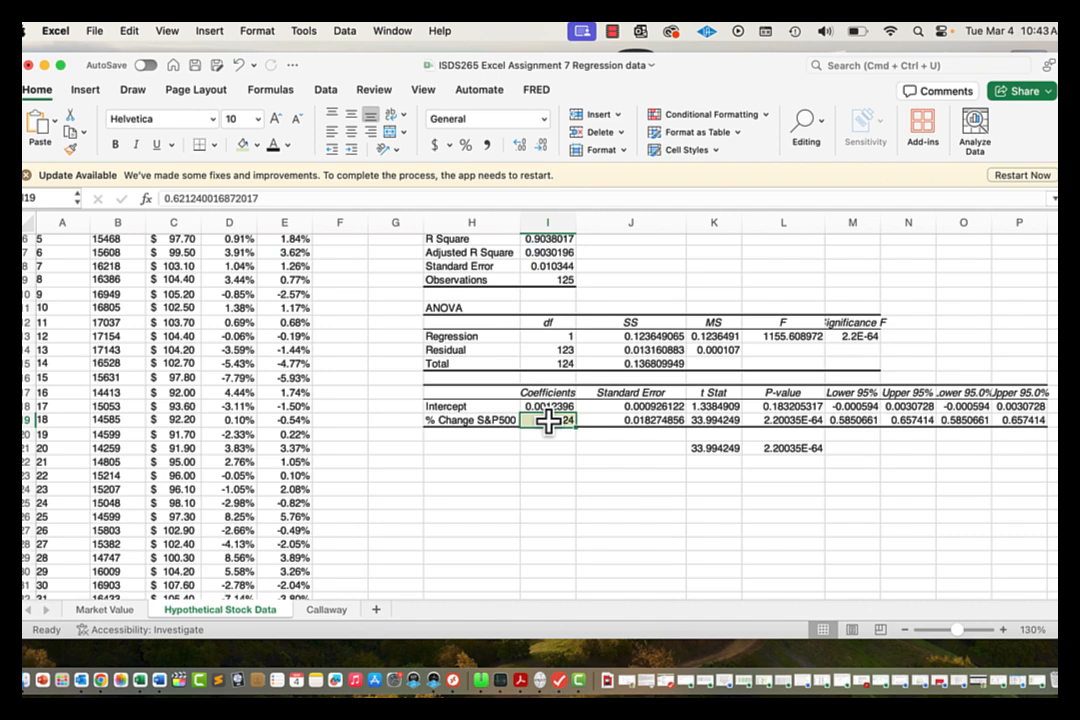
scroll(381, 477, up, 4)
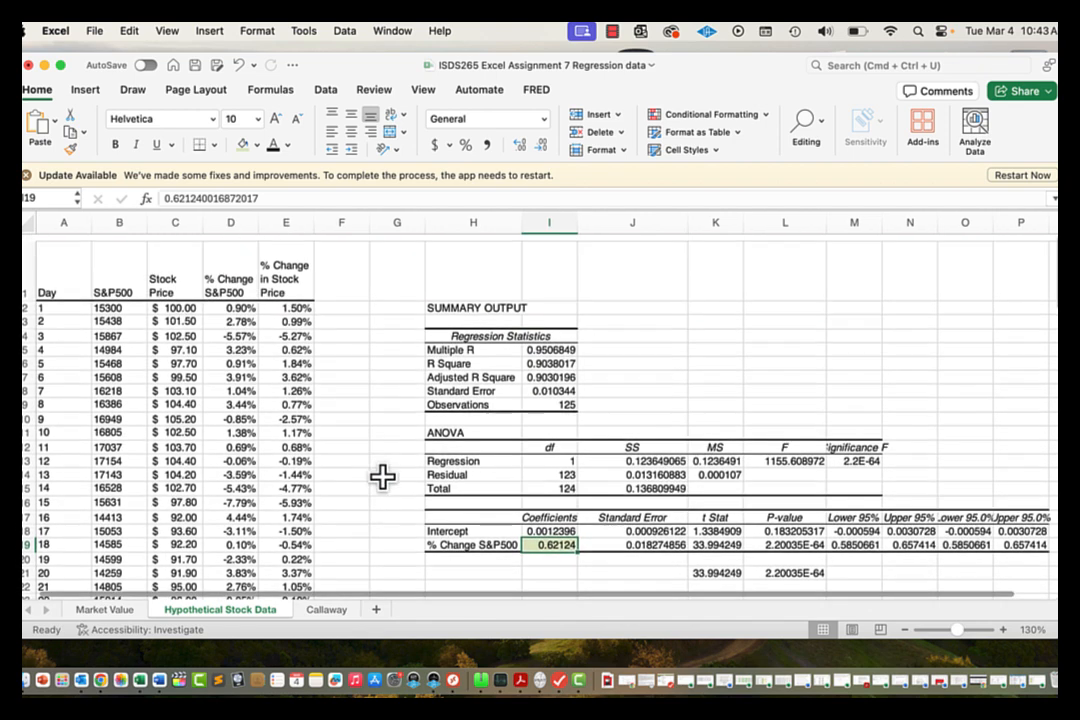